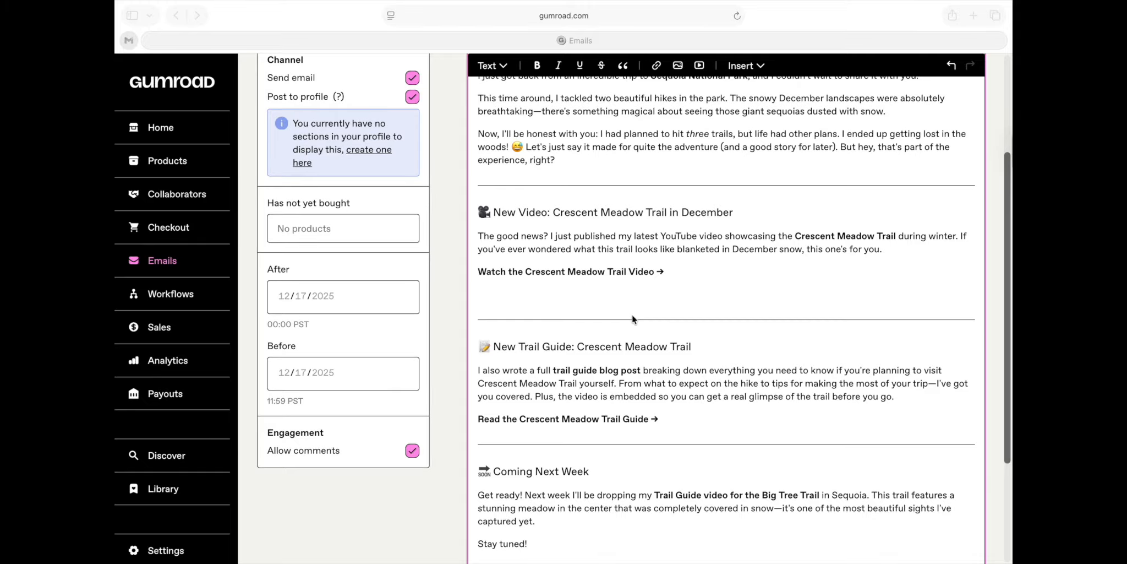
- Insert the California Digital Nomad logo banner image on a new line above the "Hey there" greeting
scroll(632, 313, "down", 5)
scroll(632, 314, "up", 5)
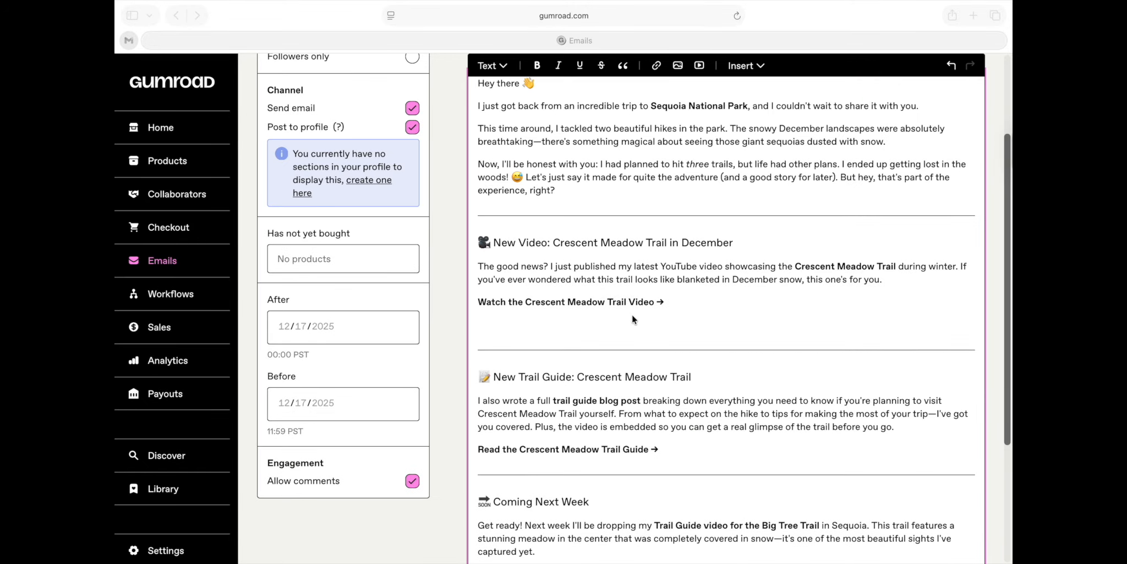
scroll(632, 314, "up", 2)
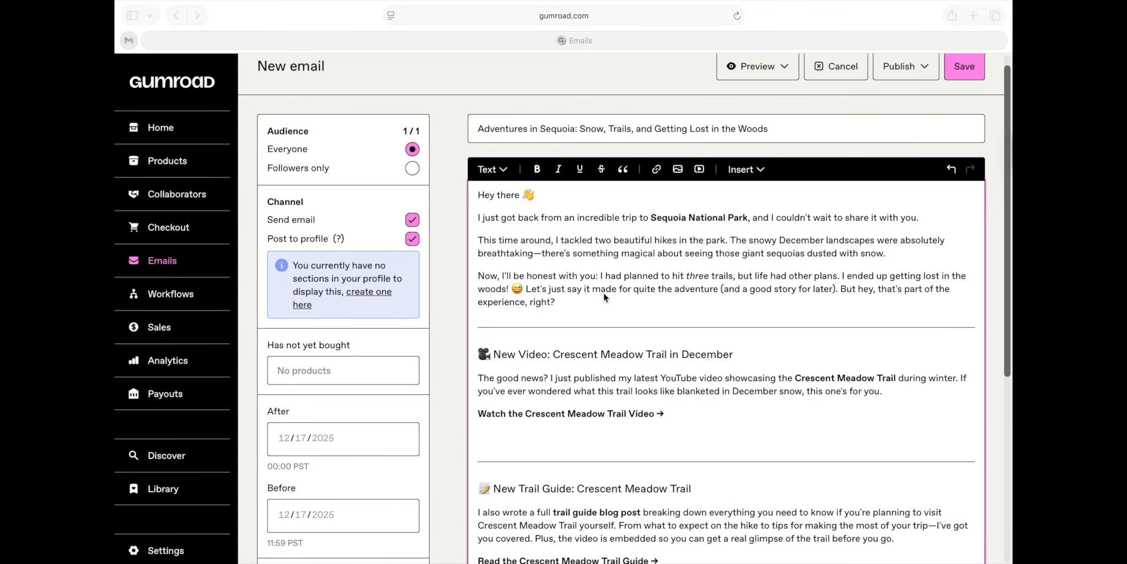
scroll(541, 250, "down", 1)
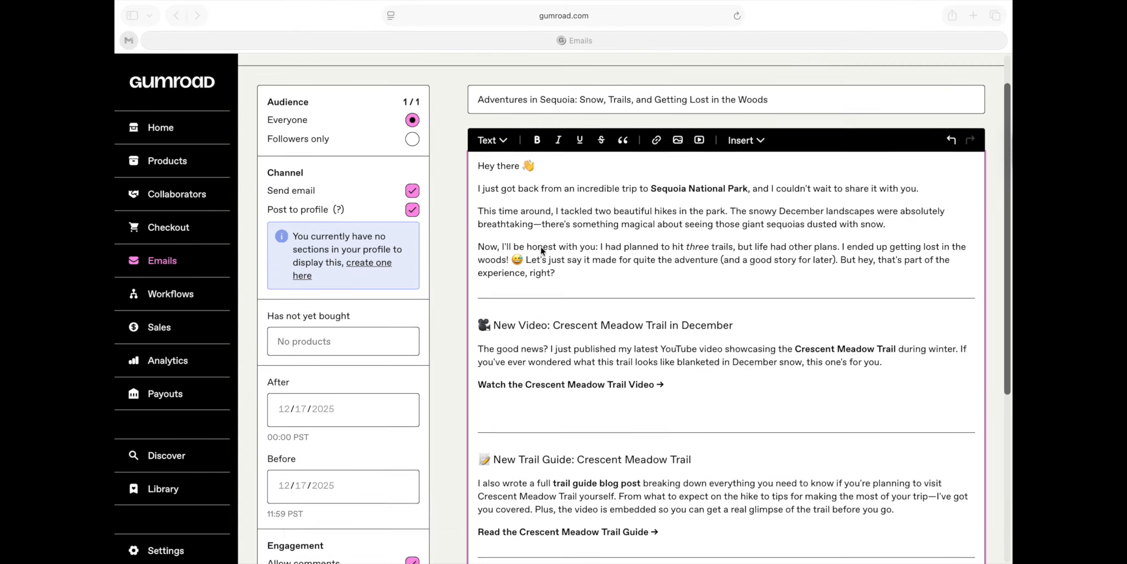
scroll(542, 251, "down", 1)
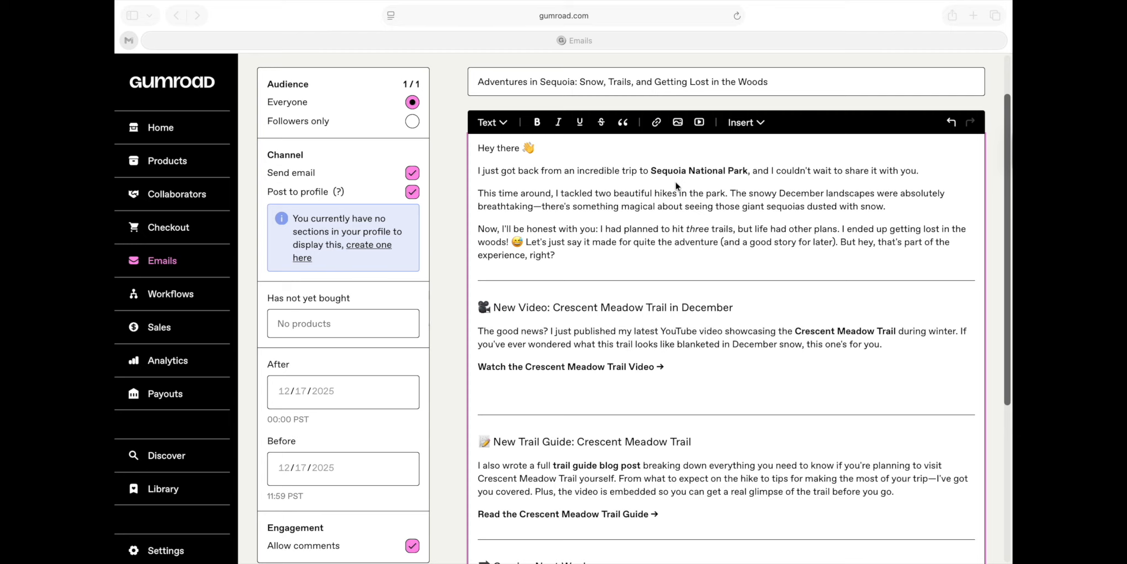
left_click(478, 149)
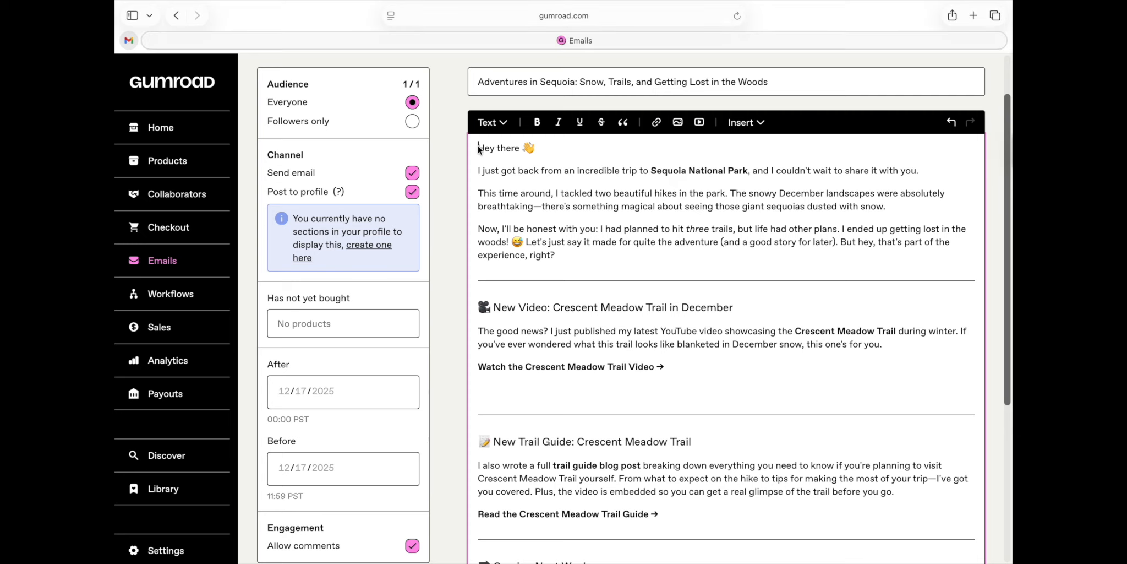
key("Return")
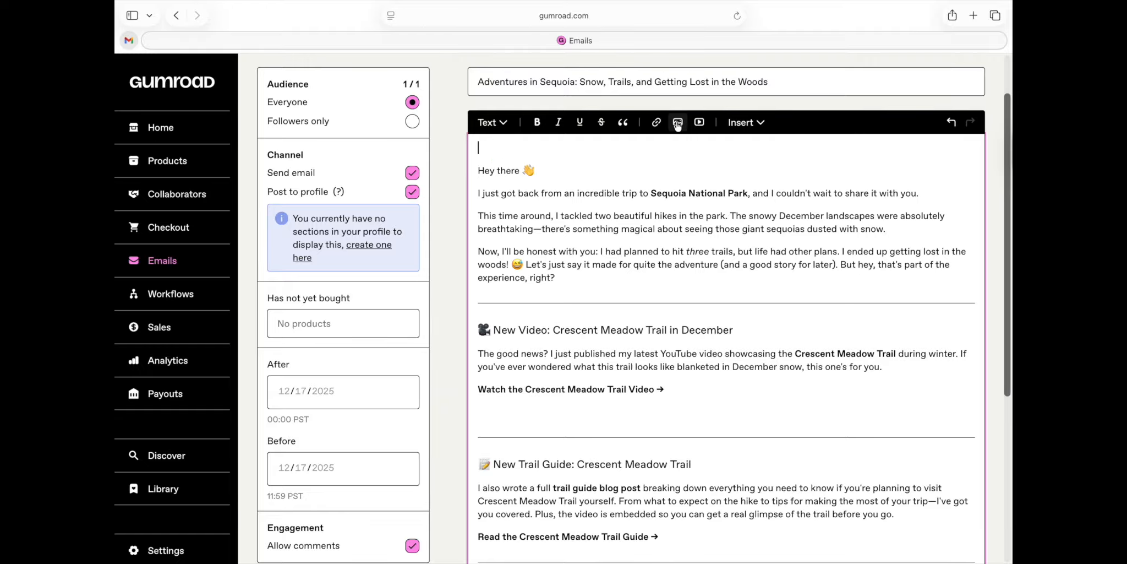
left_click(497, 144)
left_click(680, 127)
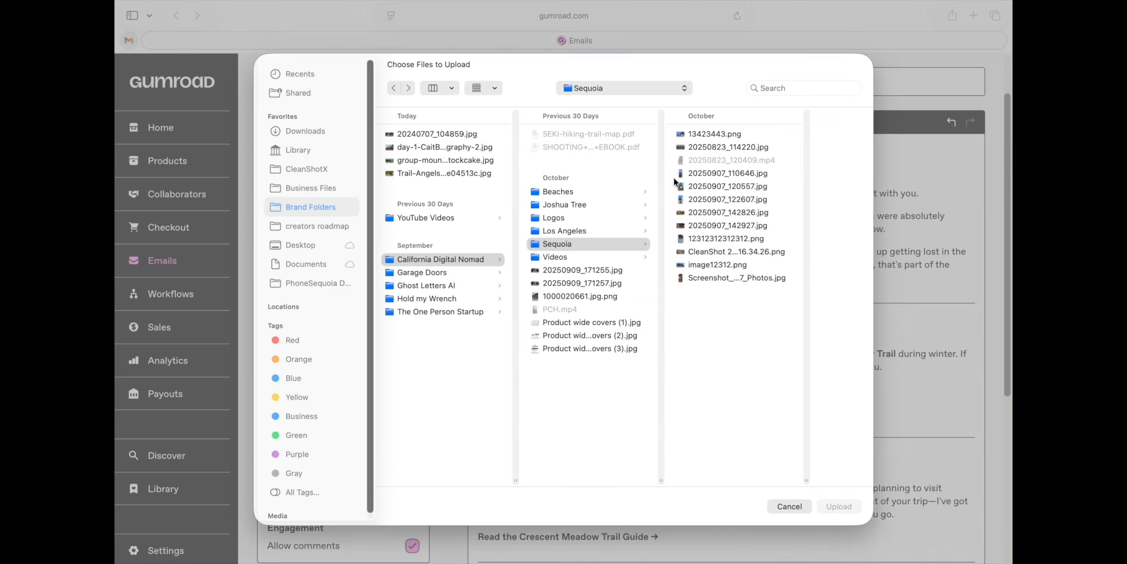
double_click(675, 179)
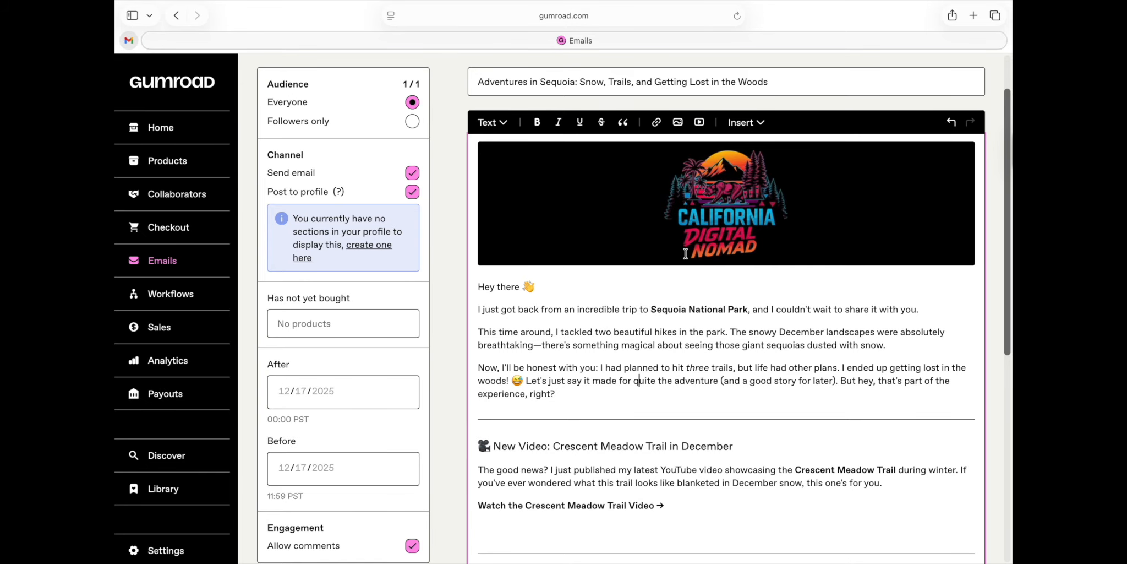
- Format the "New Video: Crescent Meadow Trail in December" heading as Title and make it bold
scroll(621, 330, "down", 1)
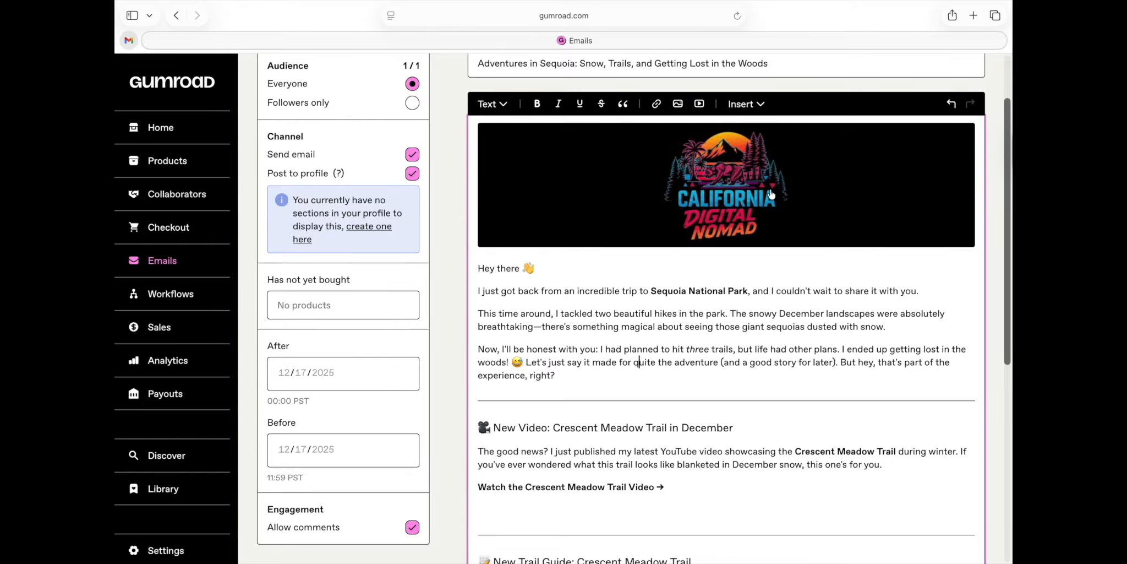
scroll(688, 316, "down", 3)
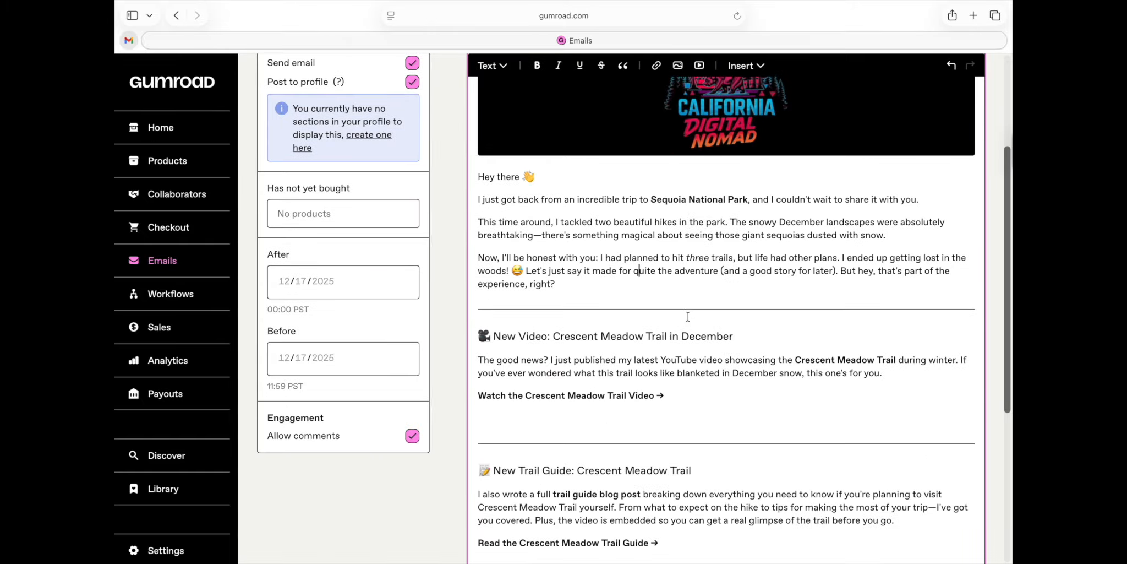
scroll(688, 314, "down", 3)
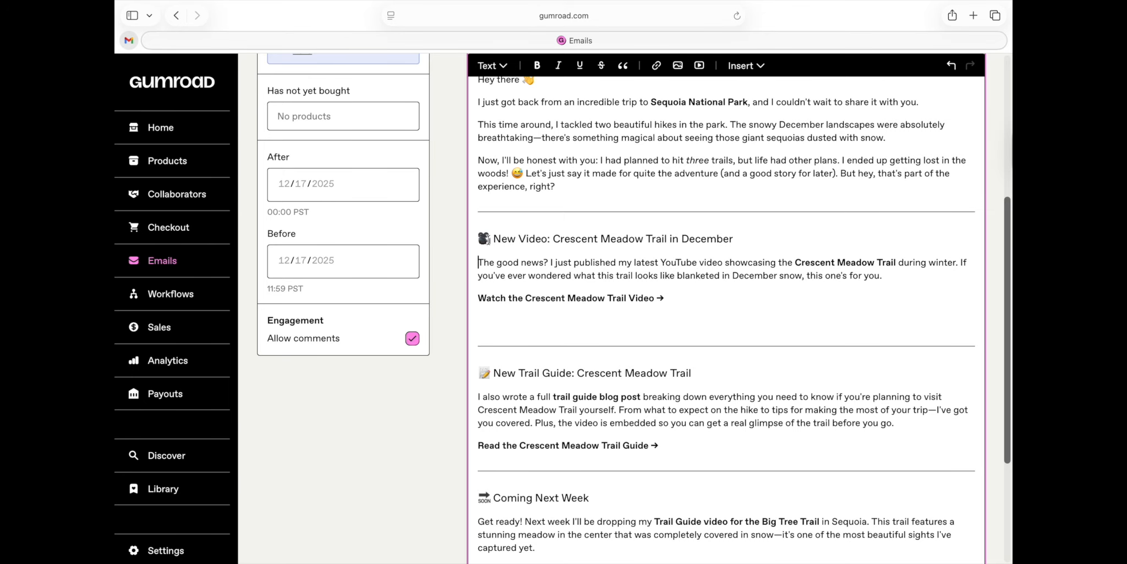
left_click(487, 240)
left_click(517, 68)
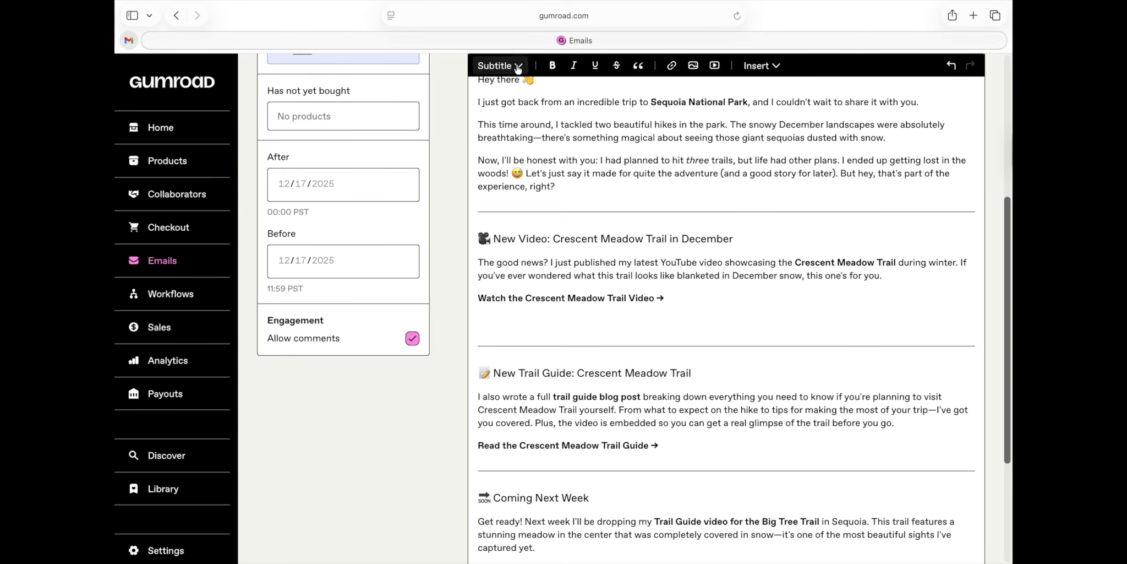
left_click(507, 141)
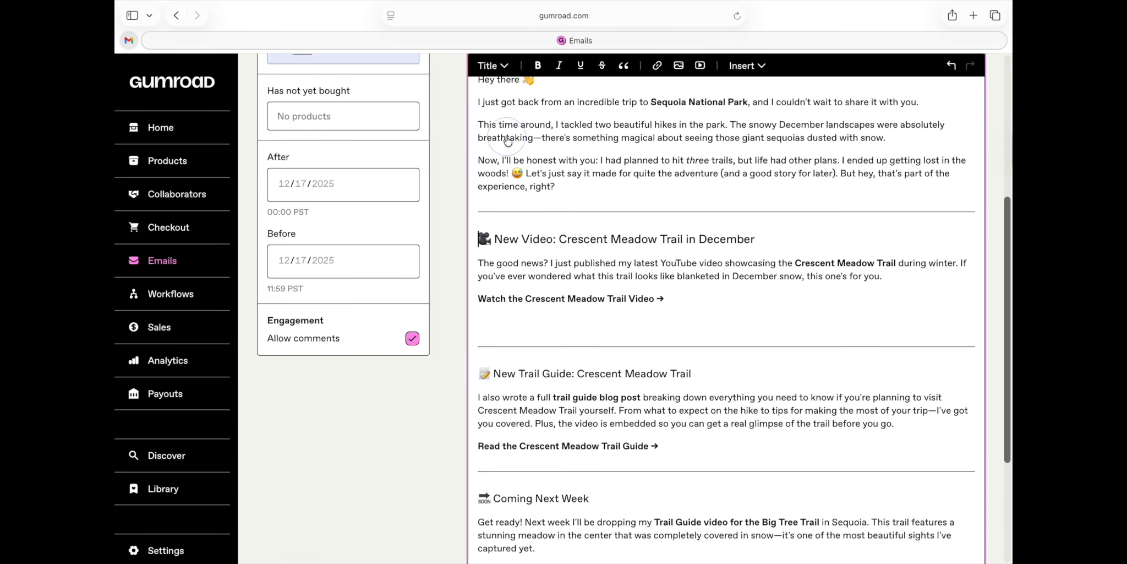
triple_click(498, 242)
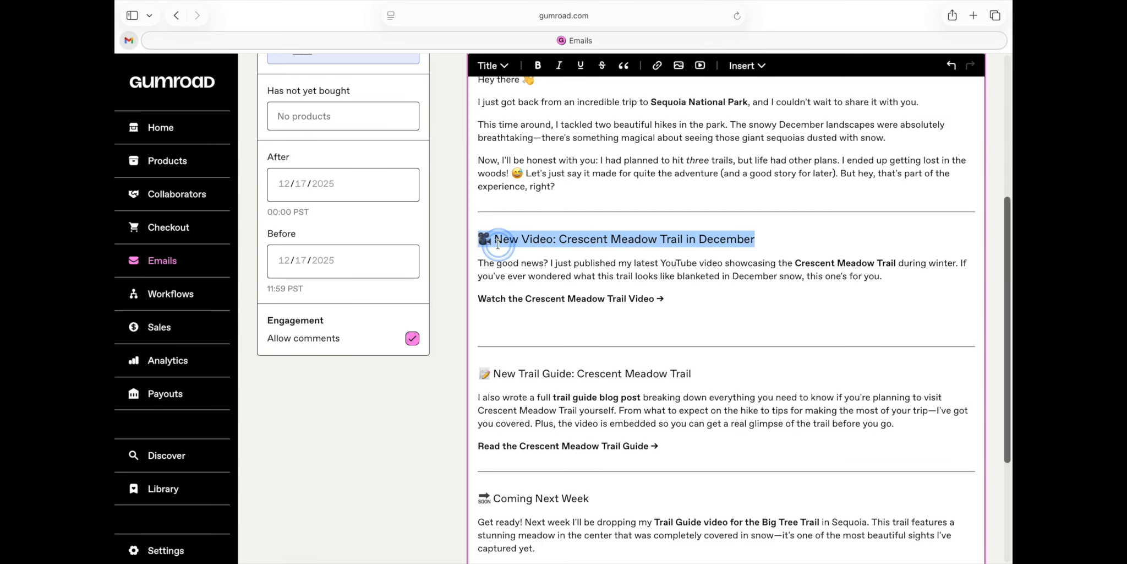
left_click(537, 68)
left_click(639, 297)
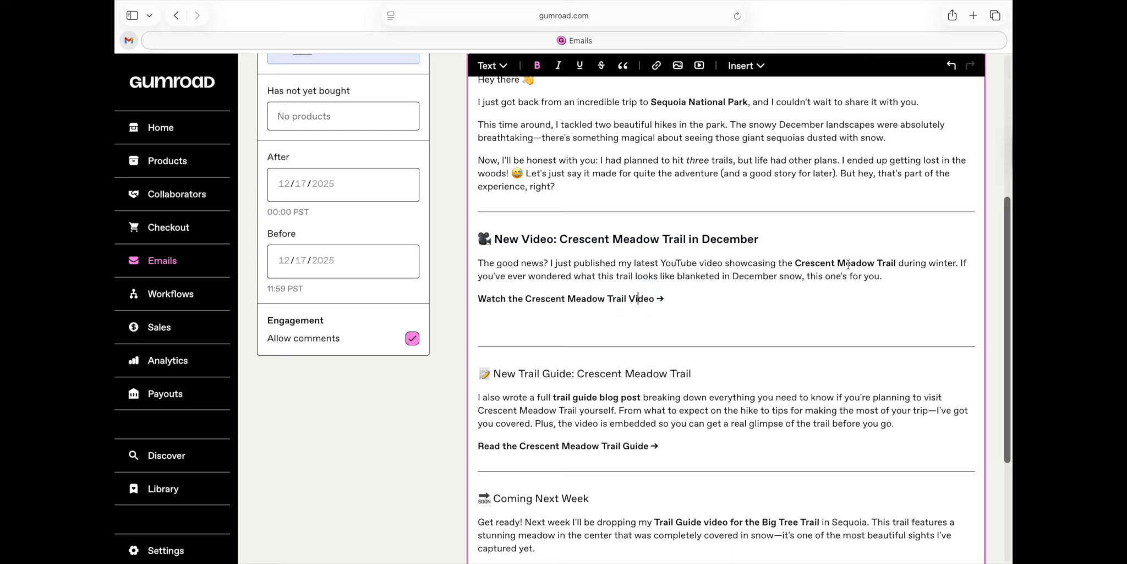
- Embed the YouTube video from the copied URL on a new line below "Watch the Crescent Meadow Trail Video"
left_click(713, 302)
key("Return")
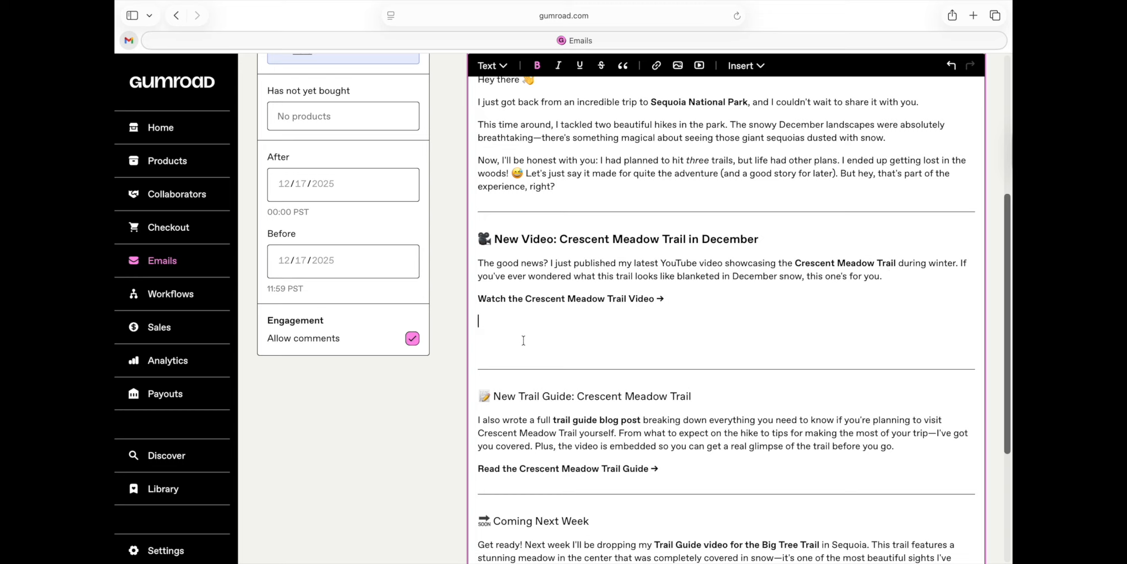
left_click(667, 330)
left_click(571, 323)
left_click(699, 65)
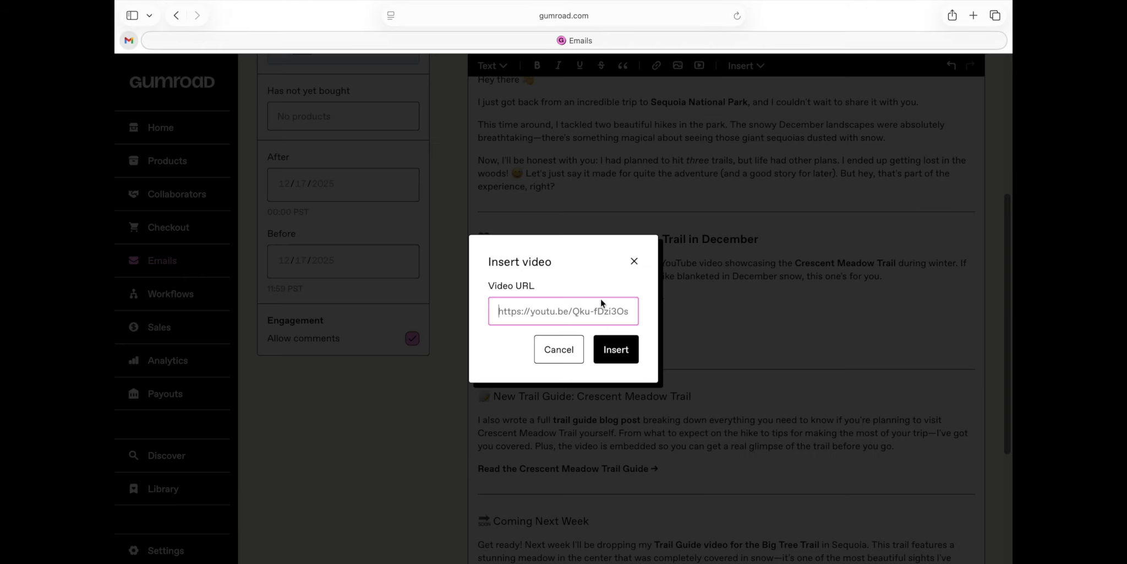
left_click(578, 312)
key("cmd+v")
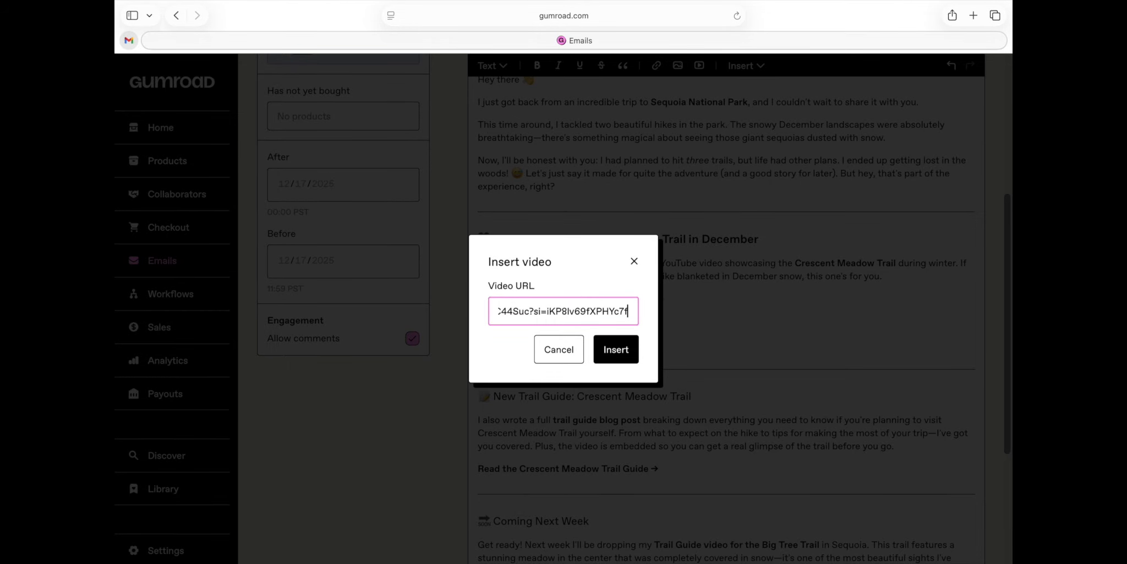
left_click(612, 349)
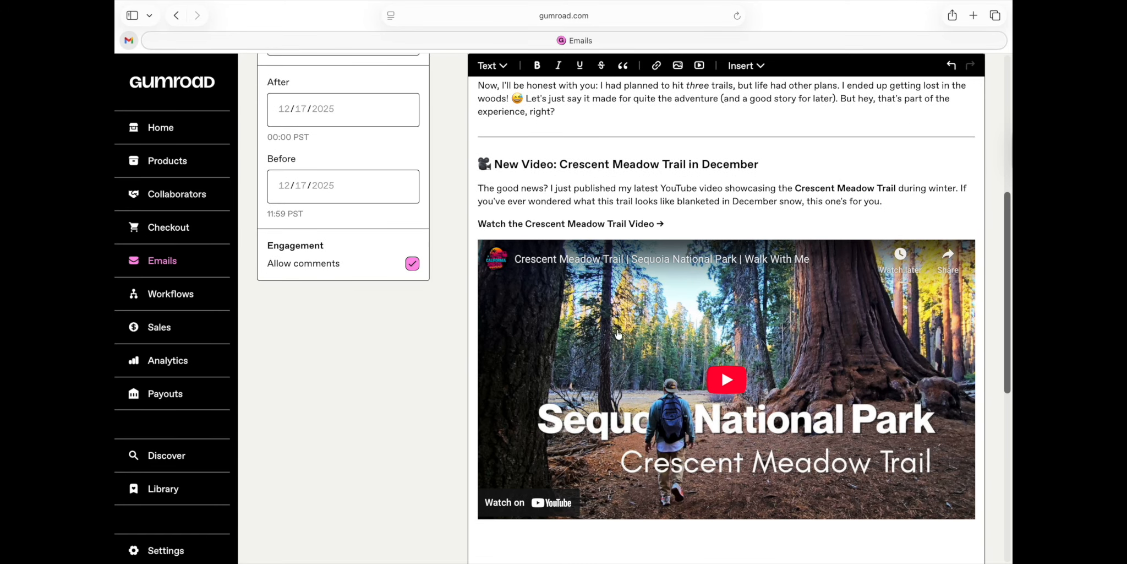
- Remove one blank line between the embedded video and the divider below it
scroll(627, 382, "down", 3)
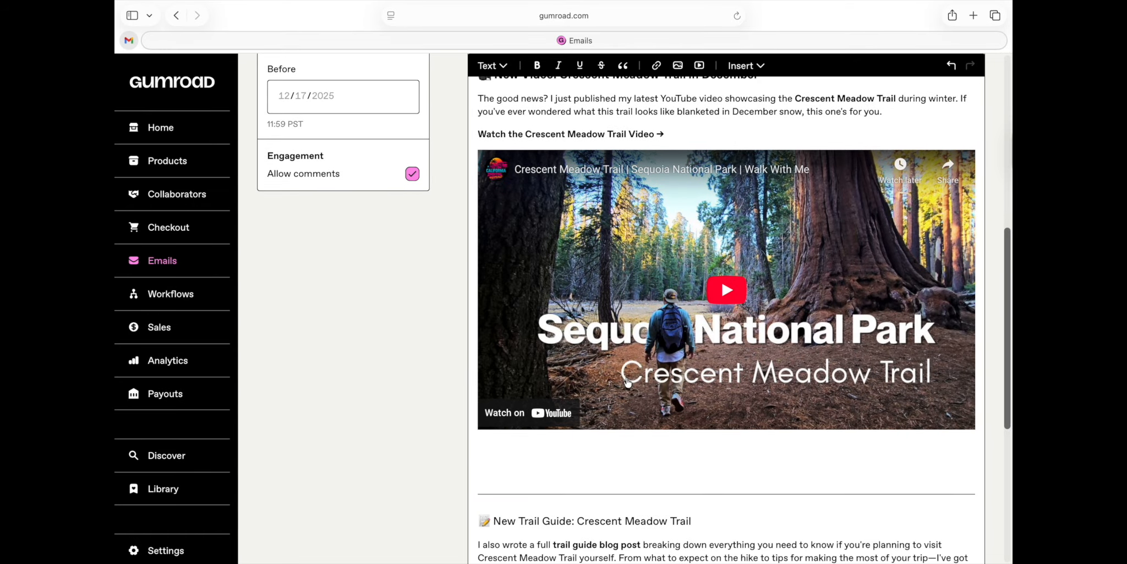
scroll(626, 382, "up", 3)
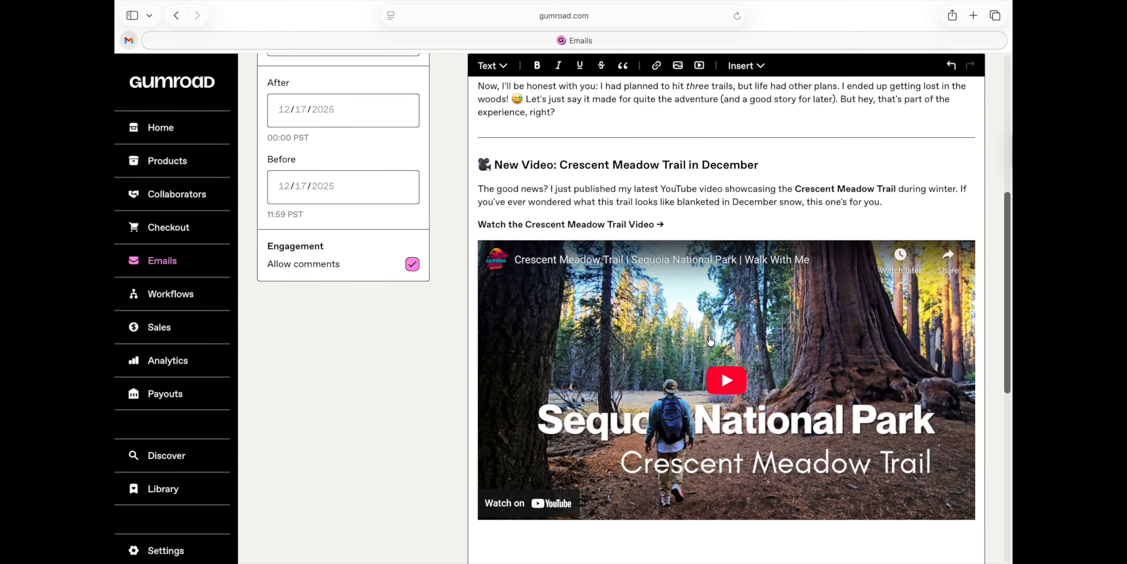
scroll(685, 376, "down", 3)
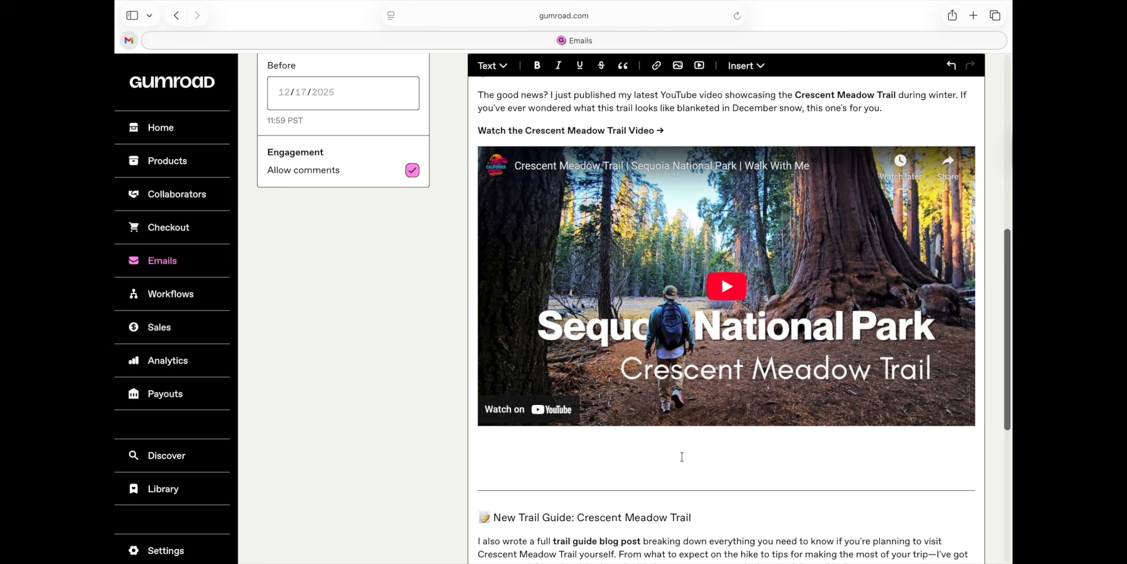
scroll(681, 456, "down", 10)
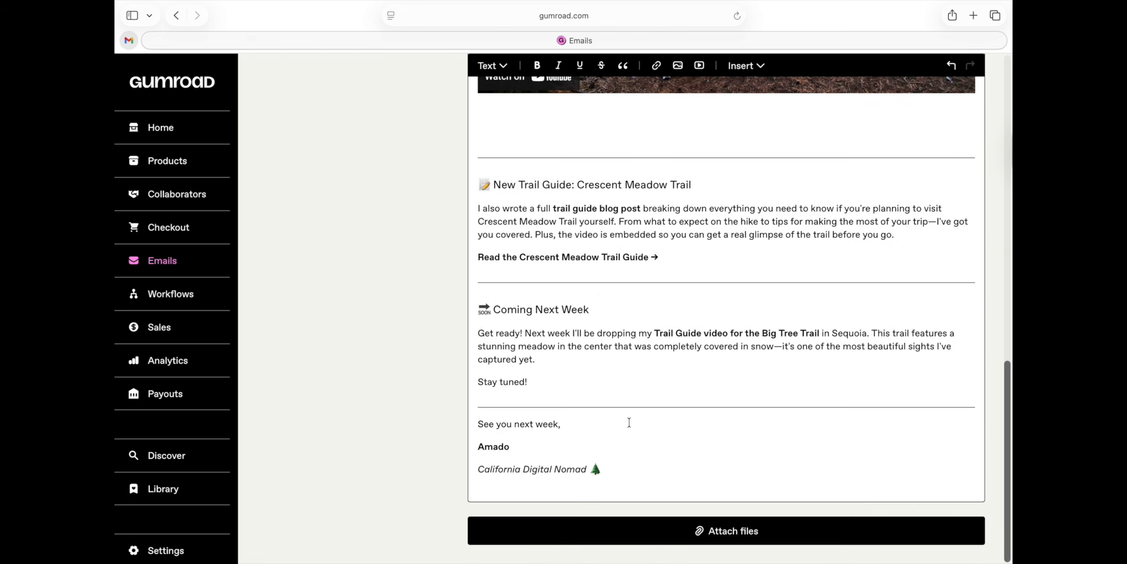
left_click(564, 371)
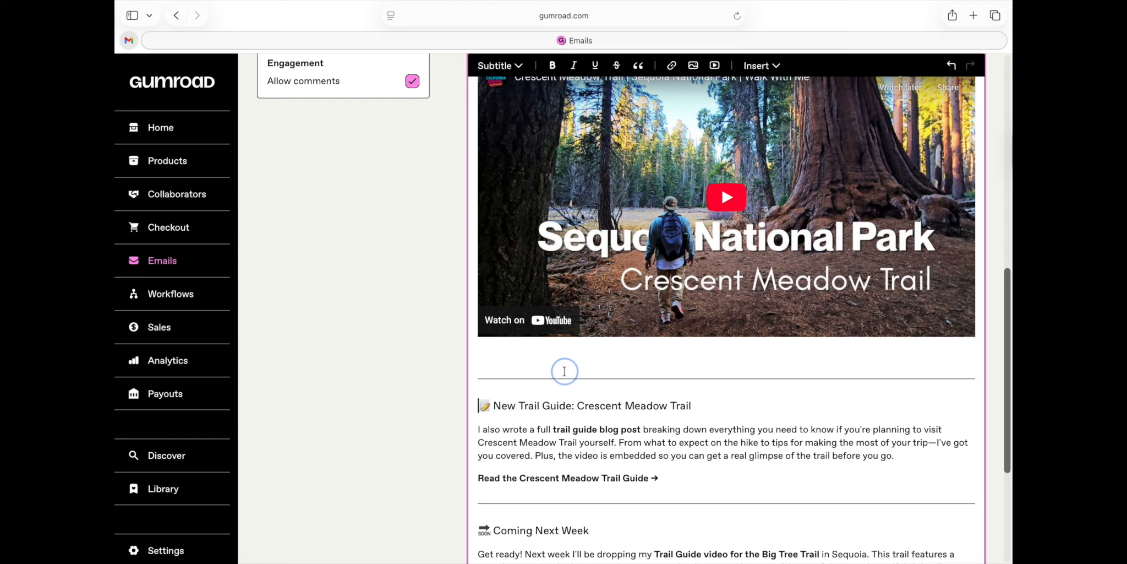
- Format the "New Trail Guide: Crescent Meadow Trail" heading as Title and make it bold
scroll(566, 382, "down", 2)
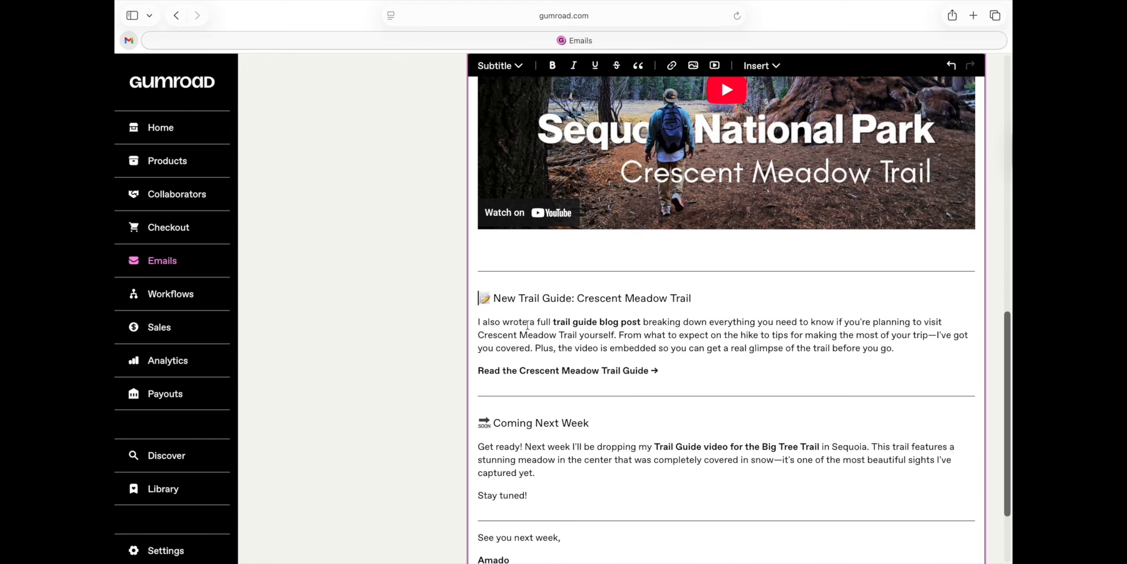
key("Down")
key("Up")
left_click(498, 66)
left_click(503, 142)
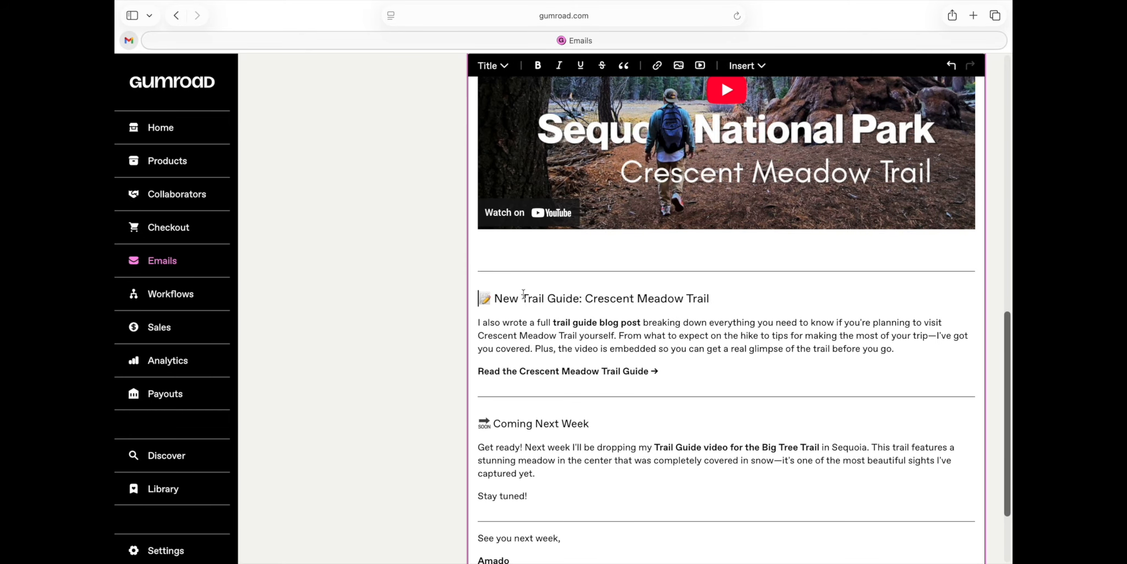
left_click_drag(481, 298, 711, 298)
left_click(538, 65)
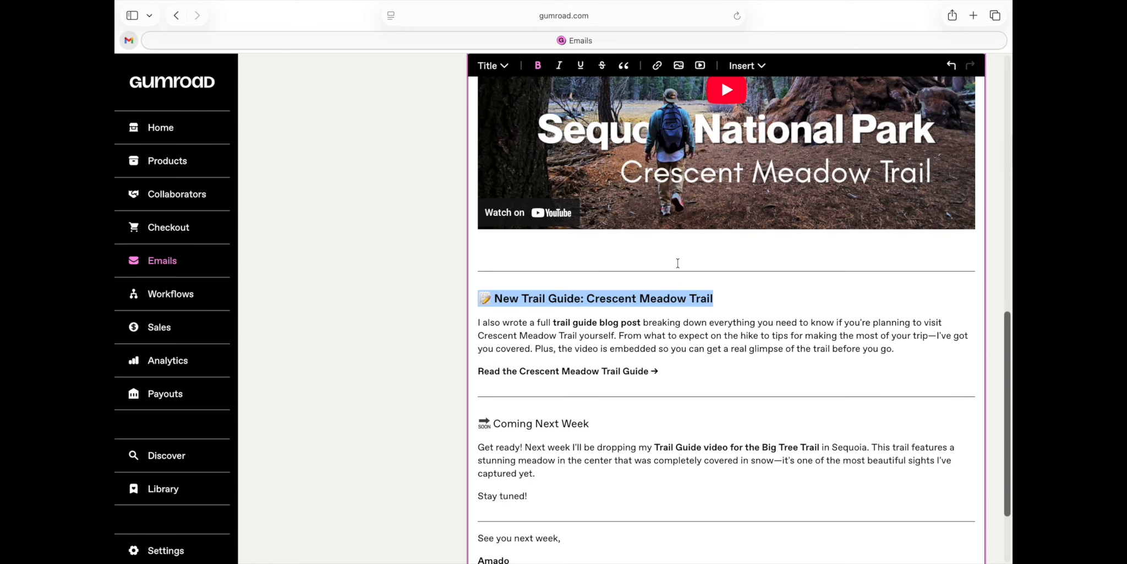
left_click(736, 301)
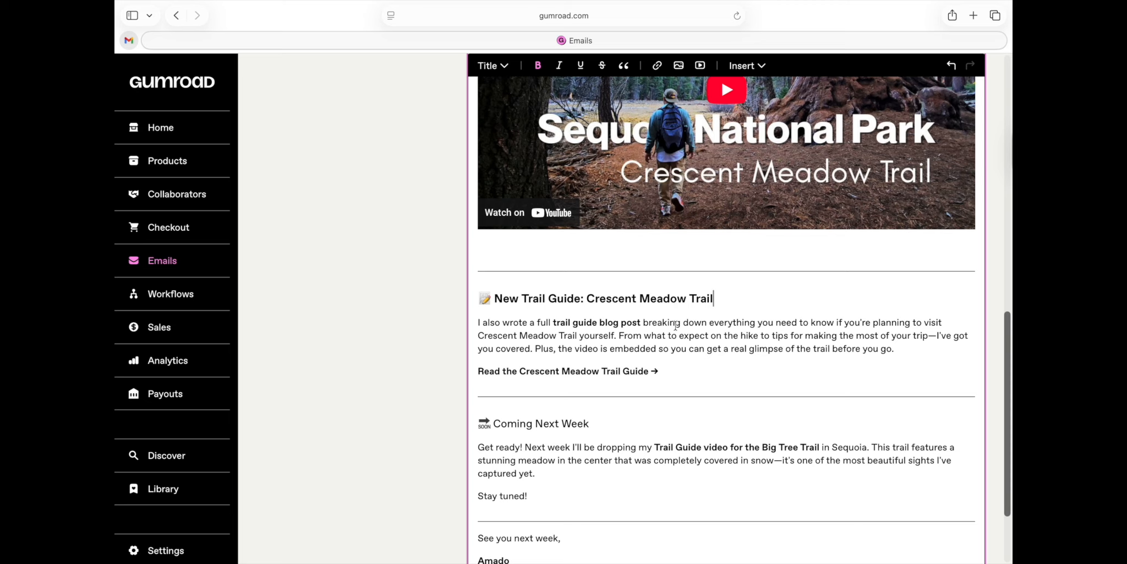
- Link "Guide →" in the "Read the Crescent Meadow Trail Guide" line to the copied blog post URL ending in "-sequoia-national-park-winter"
left_click(647, 372)
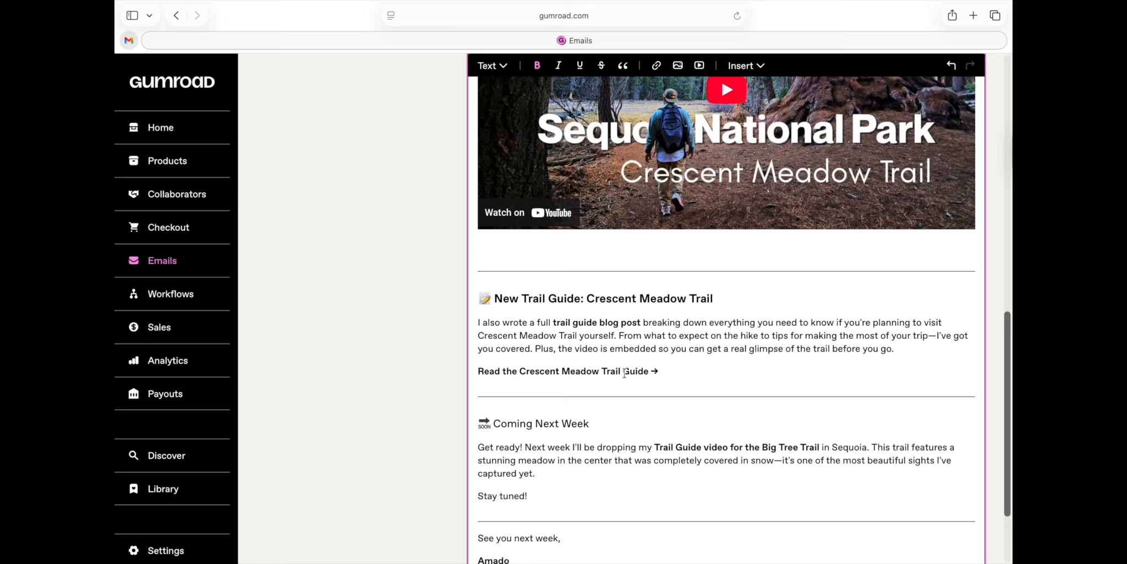
left_click_drag(624, 372, 659, 371)
left_click(623, 371)
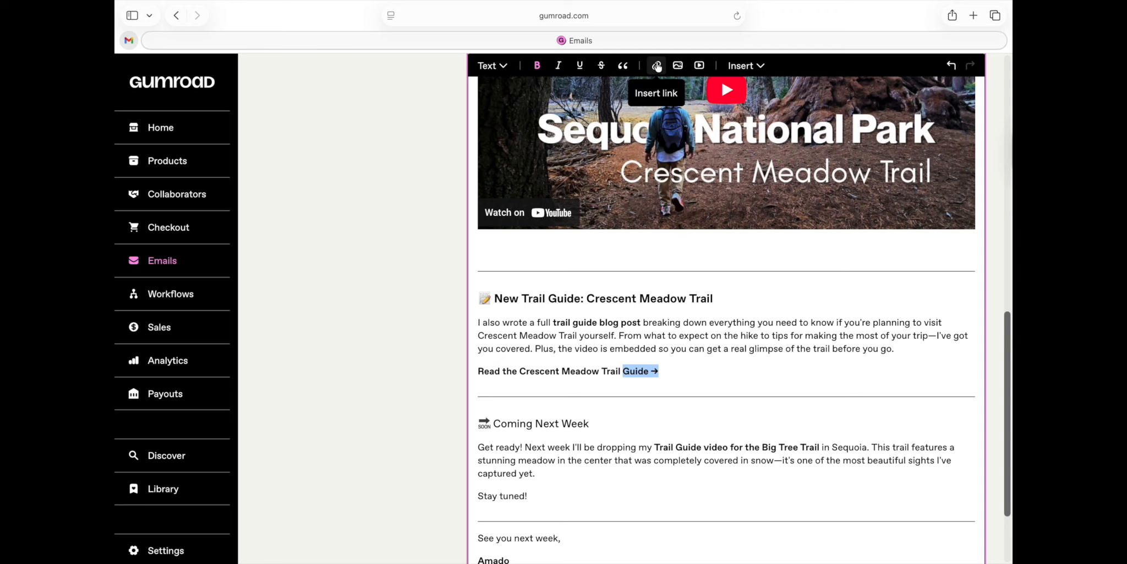
left_click(657, 66)
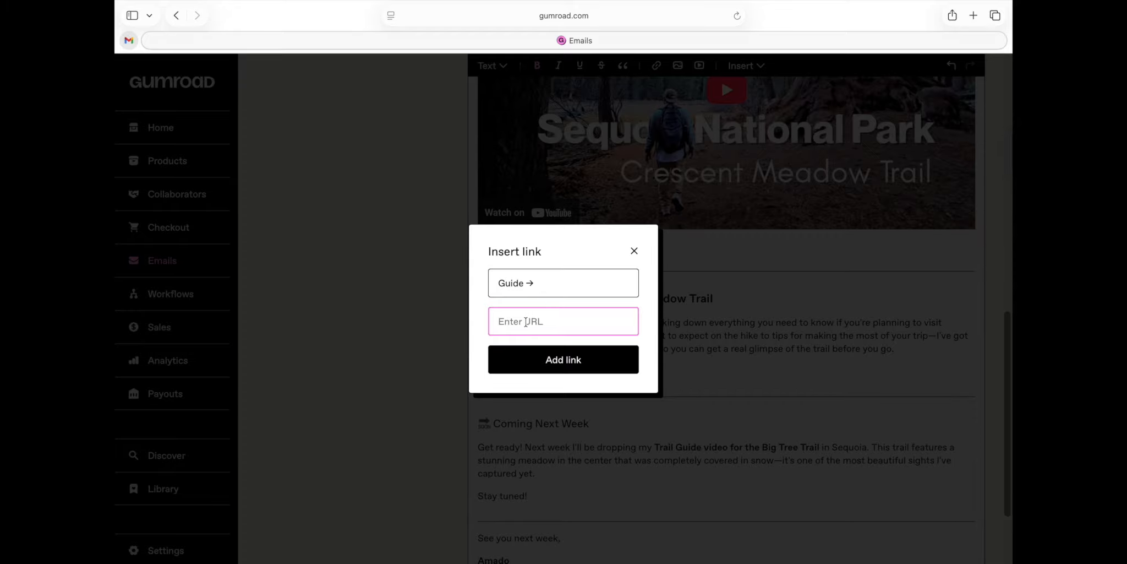
key("super+v")
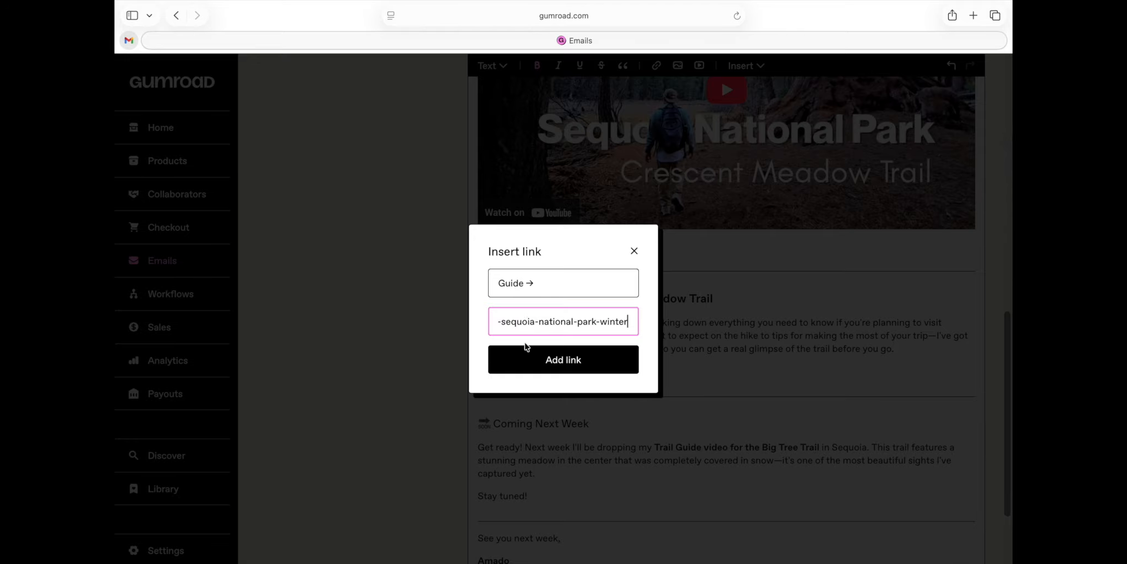
left_click(522, 357)
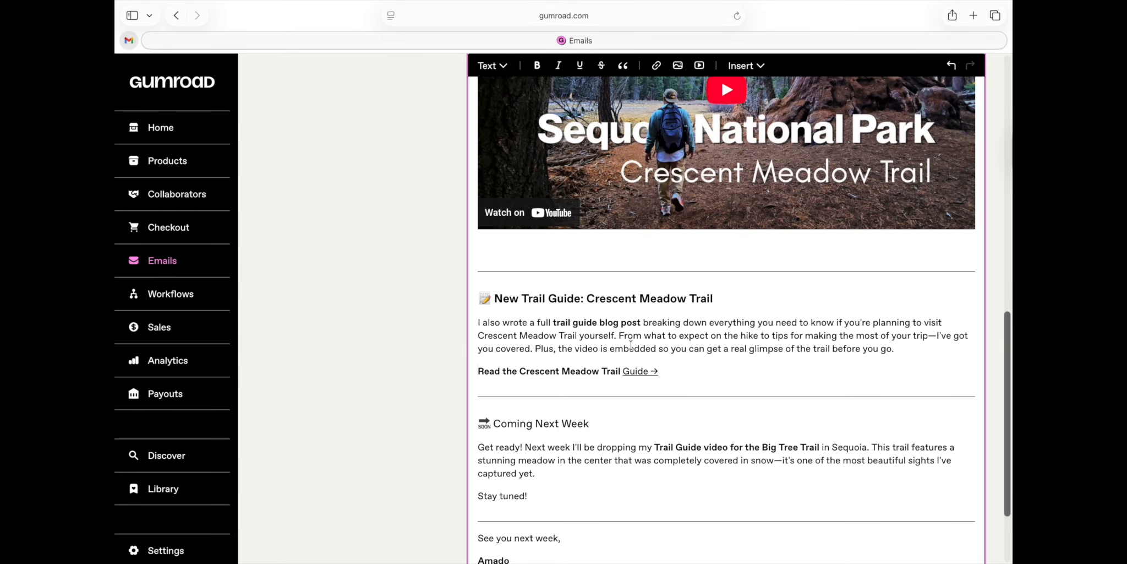
- Insert the photo of a hiker on the snowy forest path on a new line below the "Coming Next Week" heading
scroll(630, 346, "down", 2)
scroll(631, 349, "down", 2)
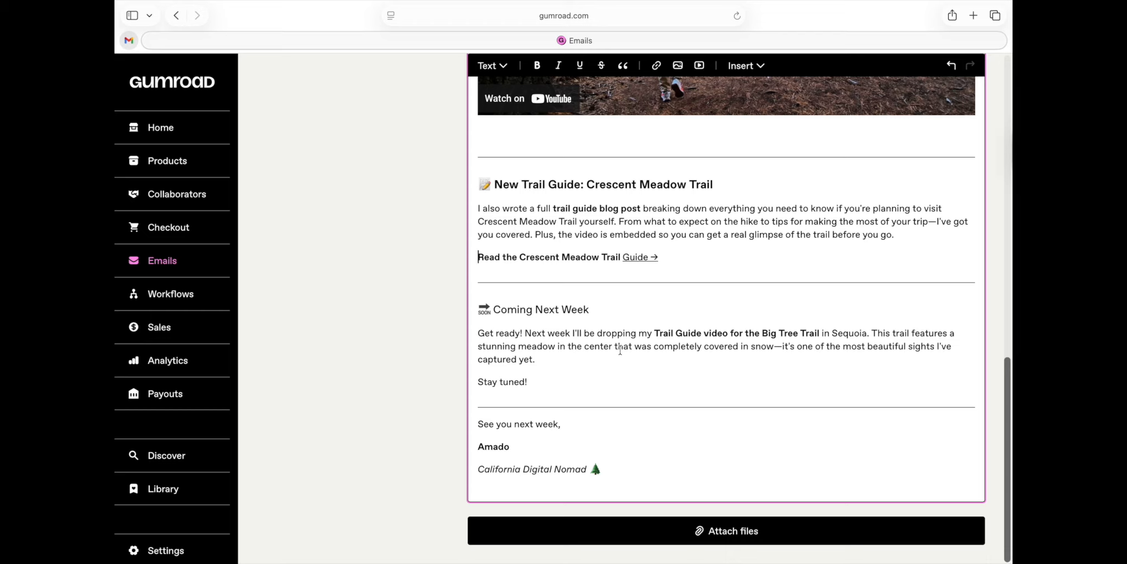
left_click(594, 345)
left_click(592, 316)
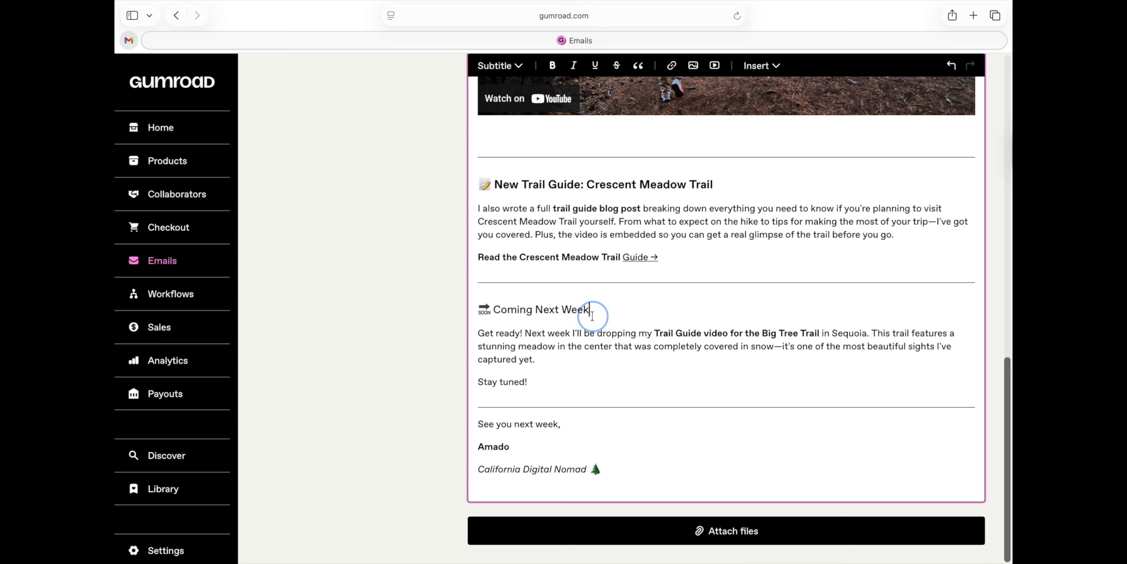
left_click(597, 316)
left_click(560, 360)
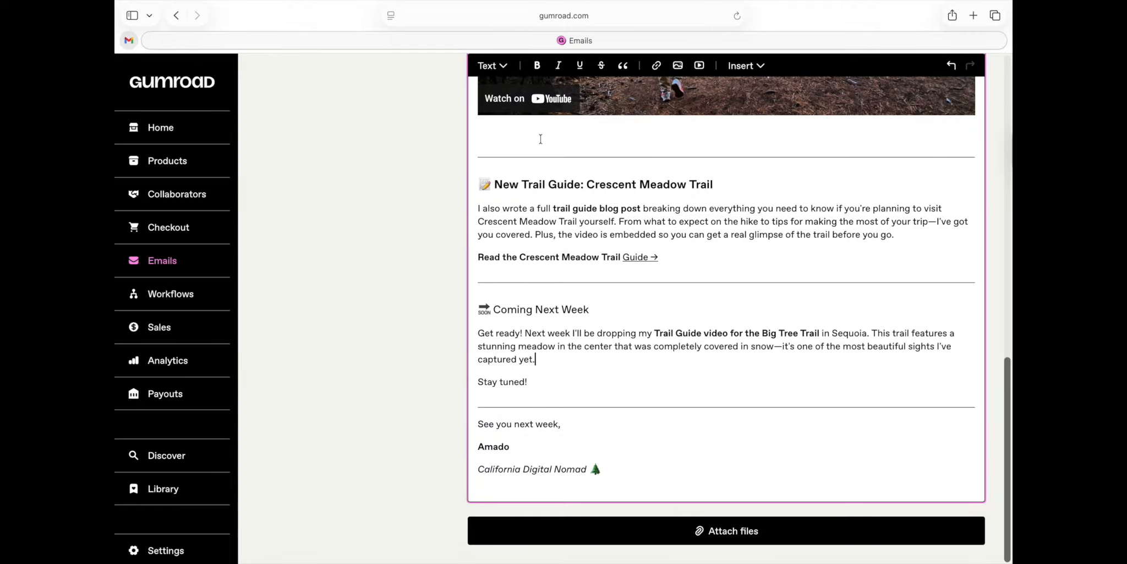
left_click(599, 310)
key("Return")
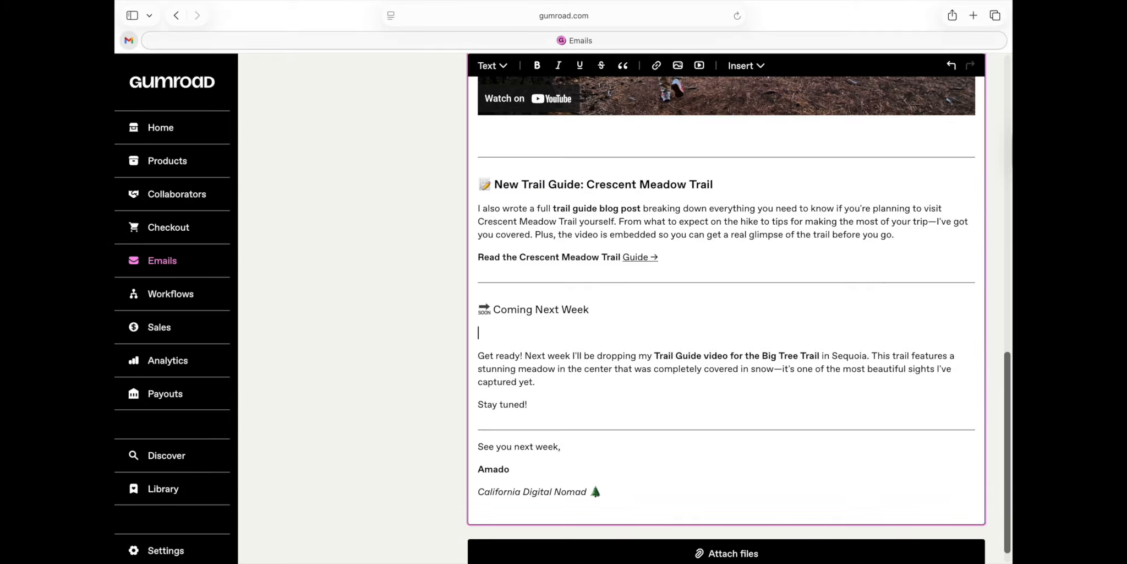
left_click(678, 66)
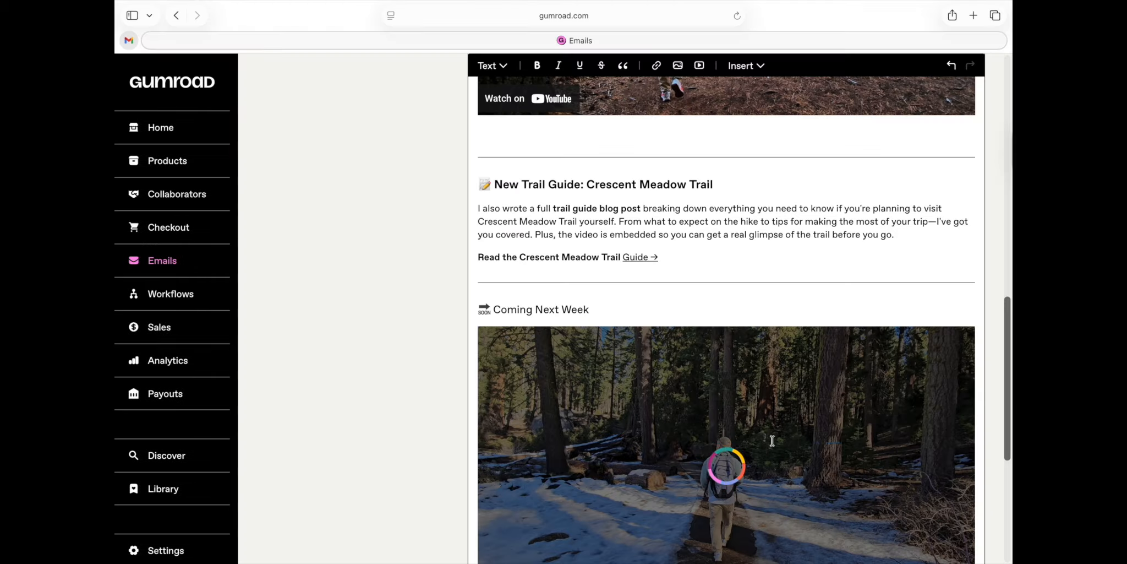
- Remove the blank line between the hiker photo and the "Get ready!" paragraph
scroll(683, 436, "down", 4)
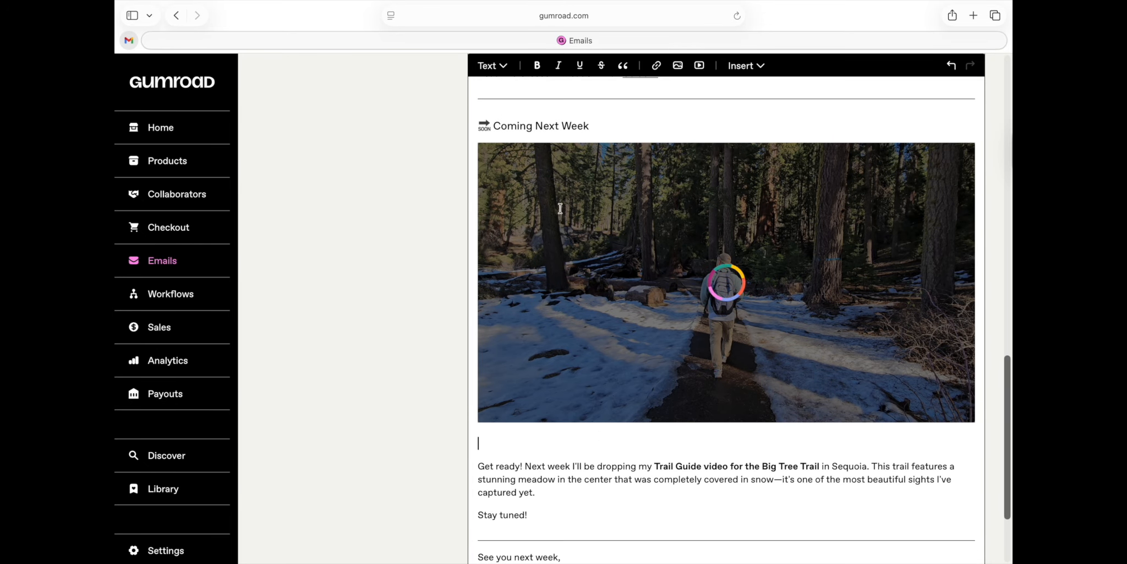
scroll(619, 411, "down", 2)
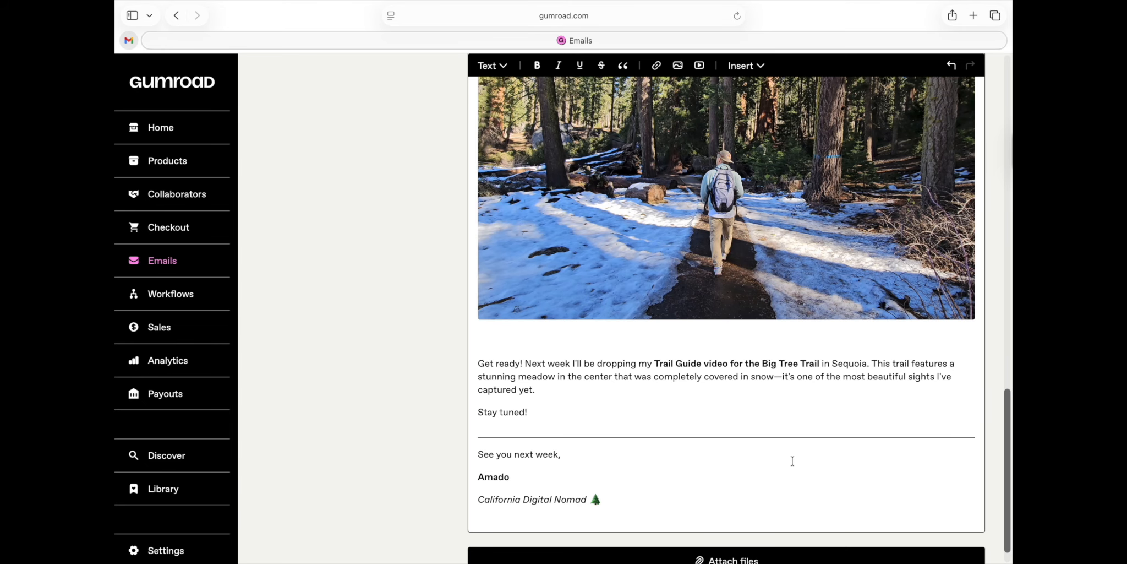
key("BackSpace")
left_click(556, 421)
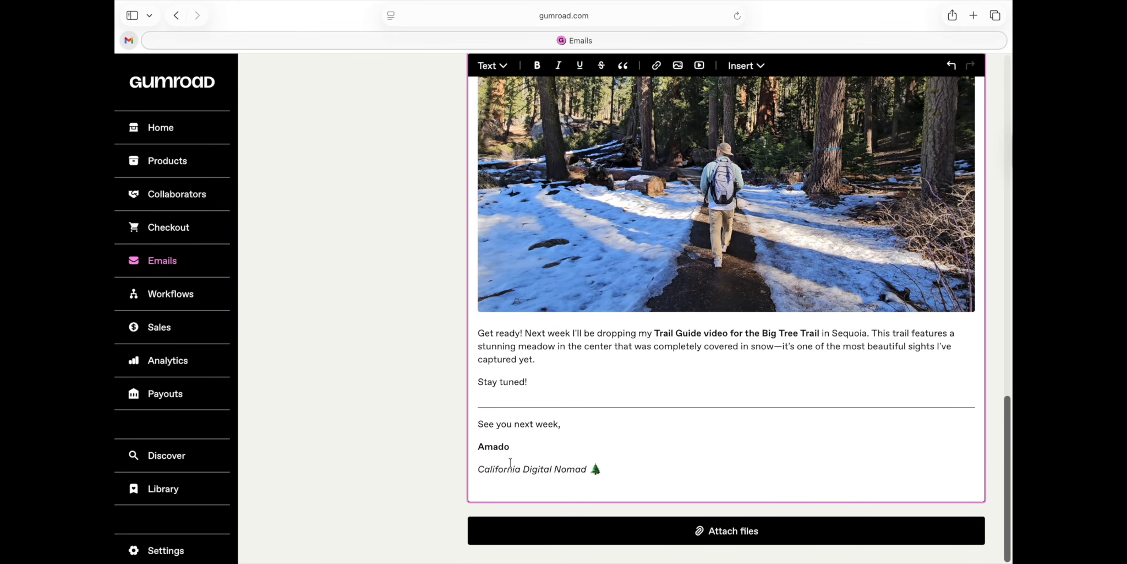
- Embed the Twitter post from the copied URL on a new line below the "California Digital Nomad" signature
left_click(622, 472)
key("Return")
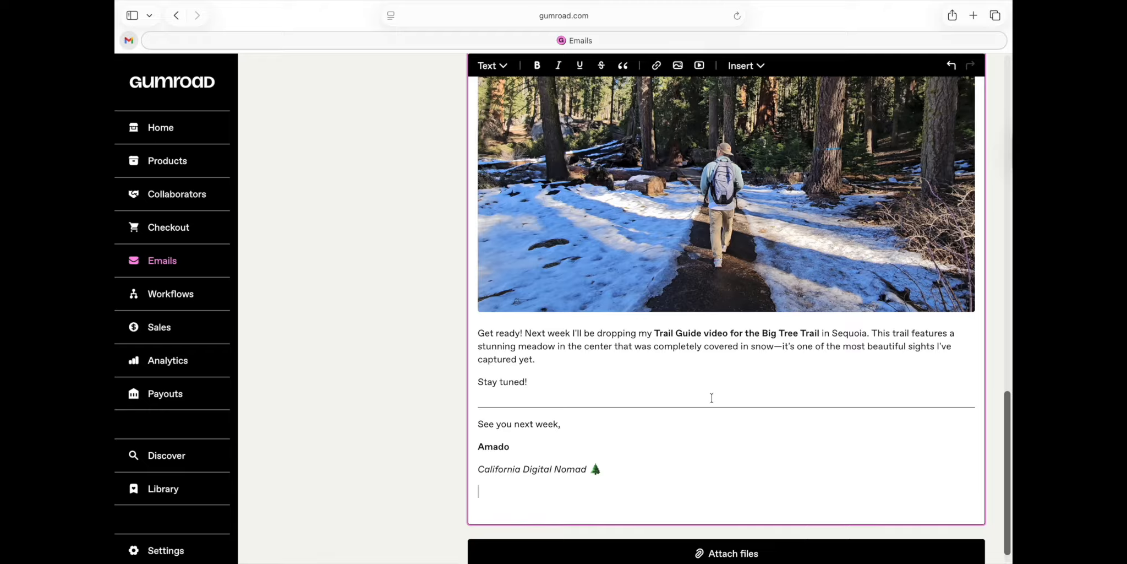
left_click(758, 66)
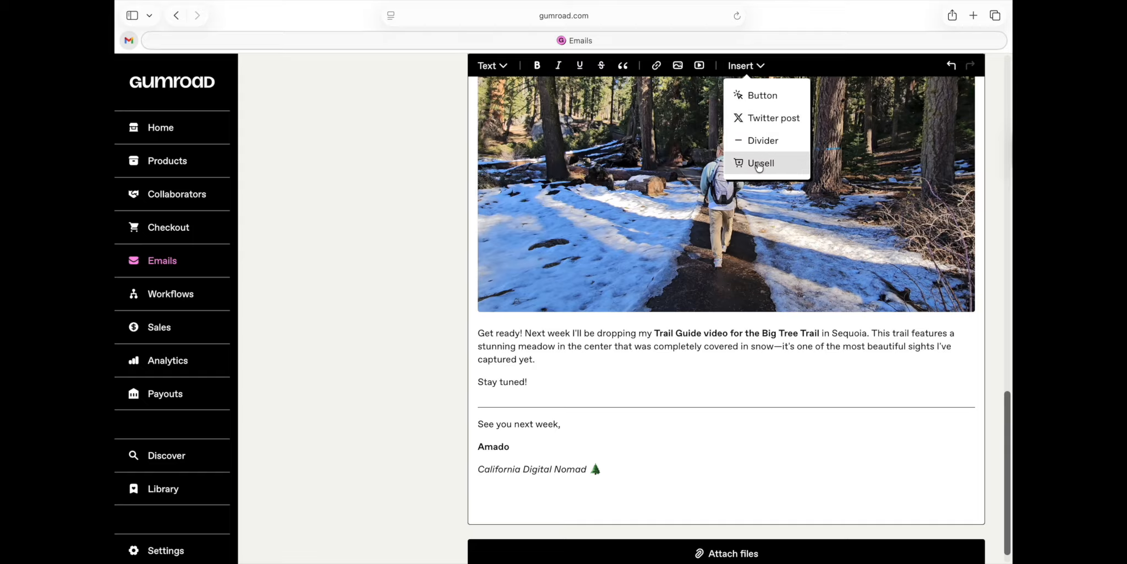
left_click(784, 122)
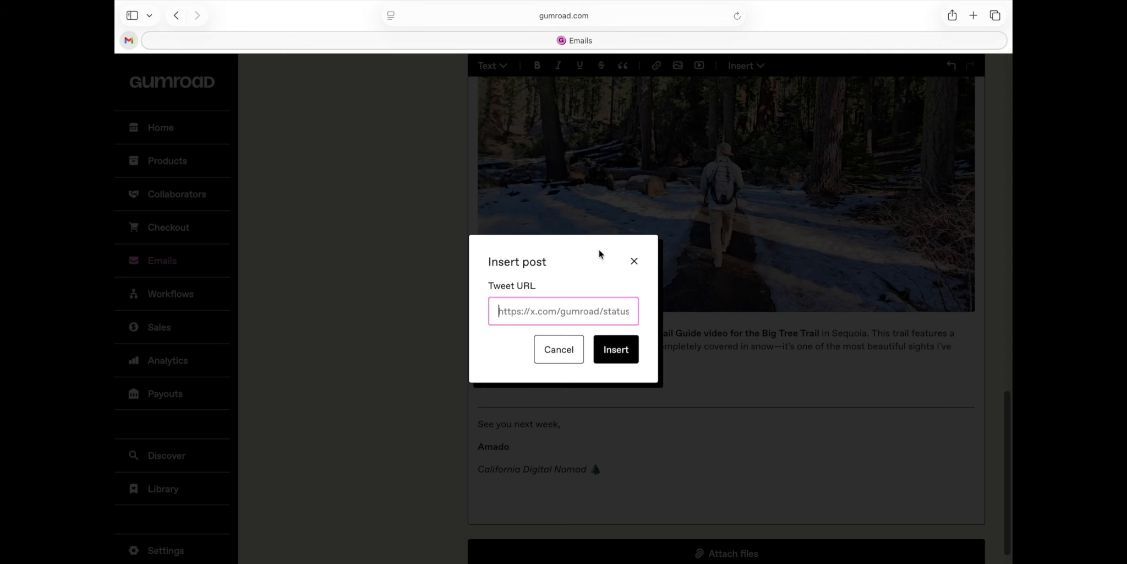
left_click(542, 309)
key("super+v")
left_click(603, 347)
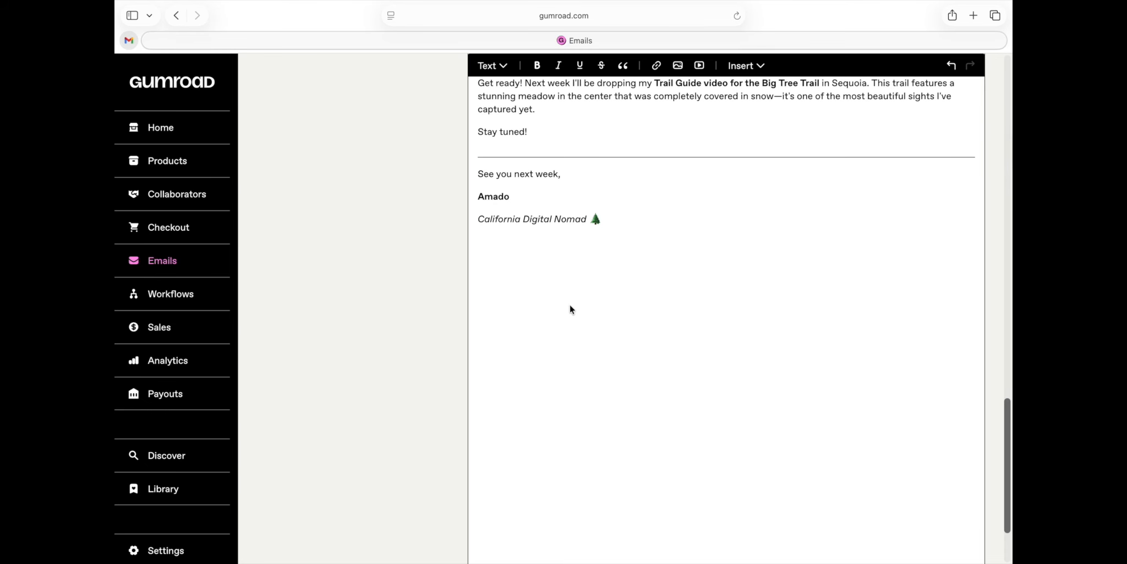
- Review the newsletter layout from the embedded post at the end back up to the logo banner
scroll(573, 303, "down", 3)
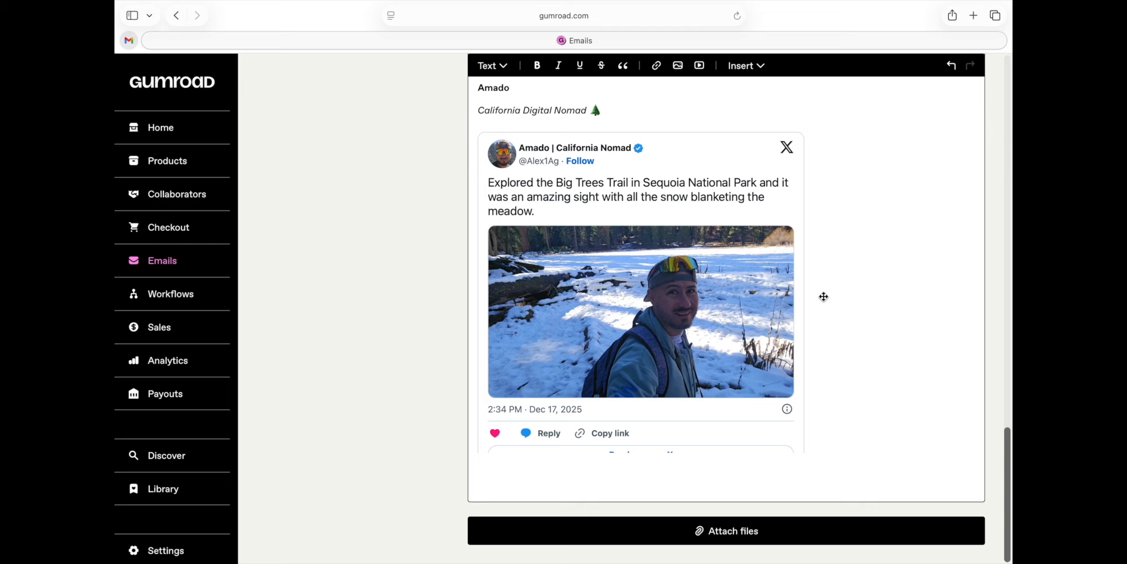
scroll(823, 297, "up", 2)
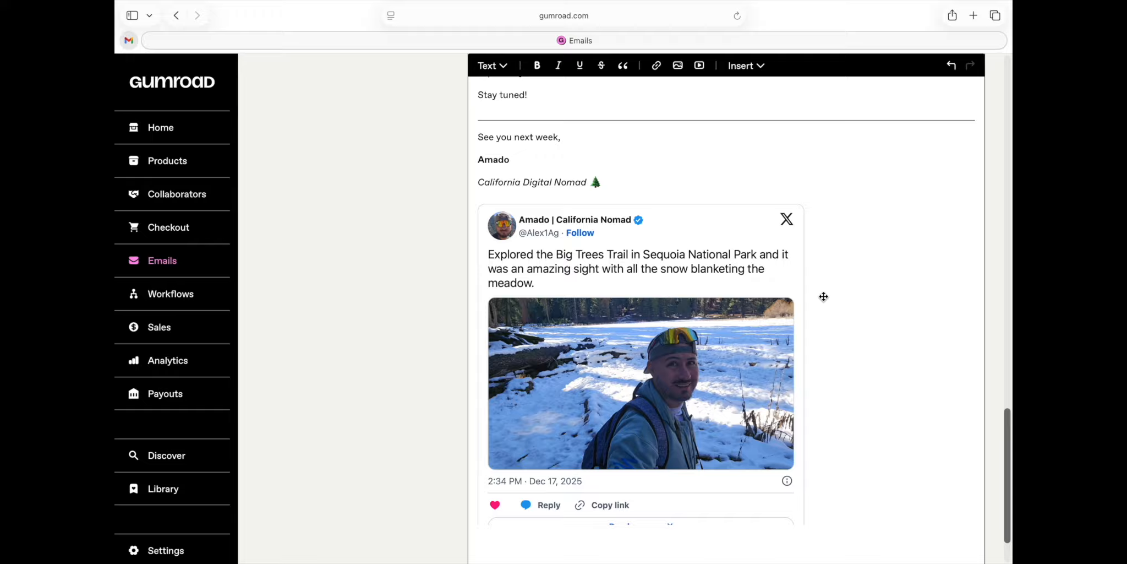
scroll(824, 297, "up", 1)
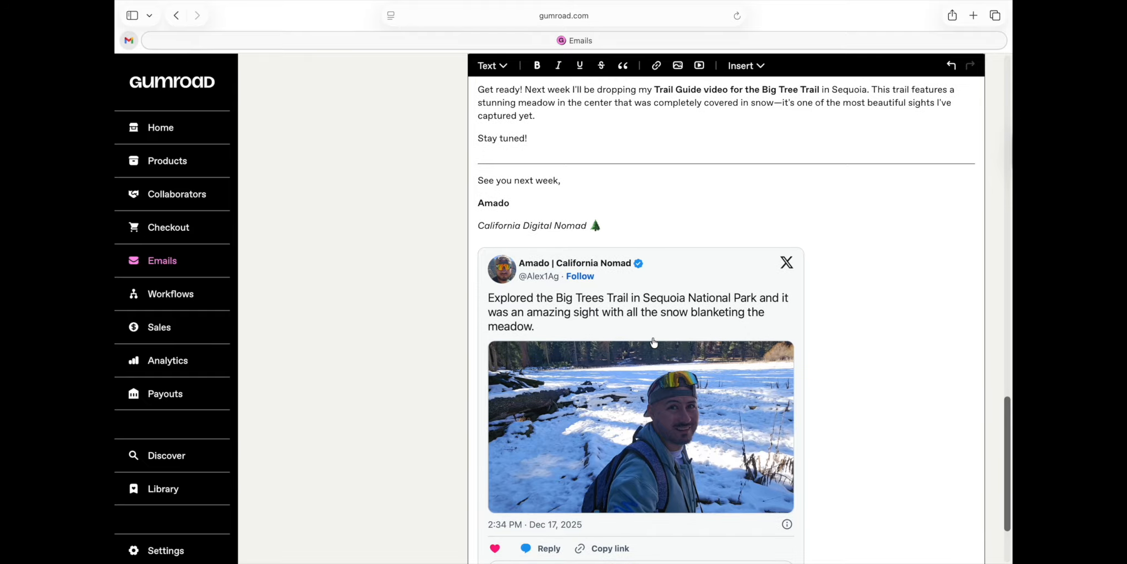
scroll(653, 343, "up", 8)
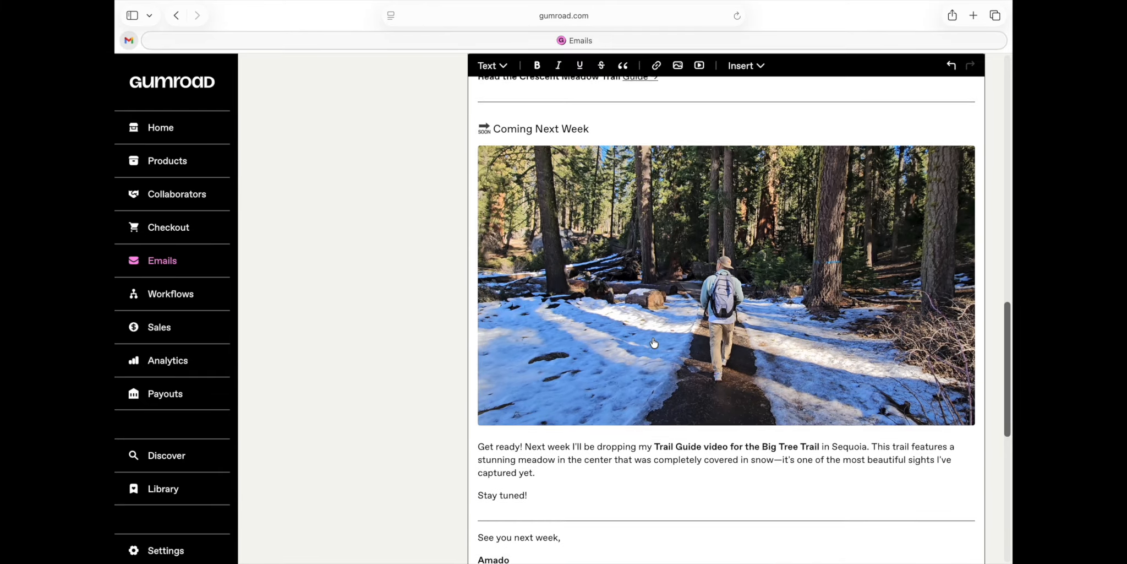
scroll(654, 343, "up", 10)
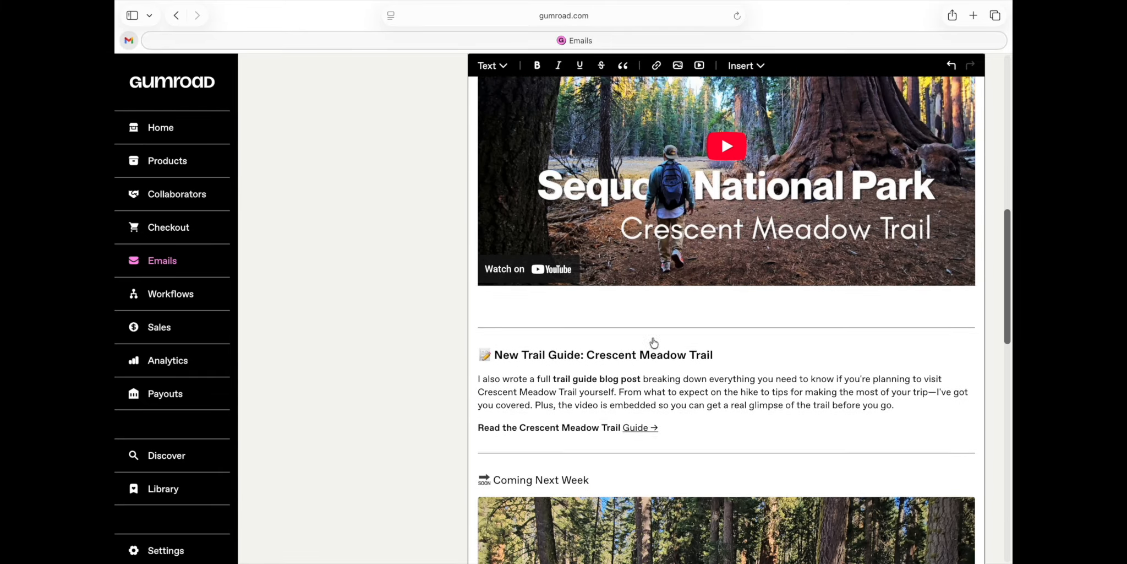
scroll(659, 220, "up", 9)
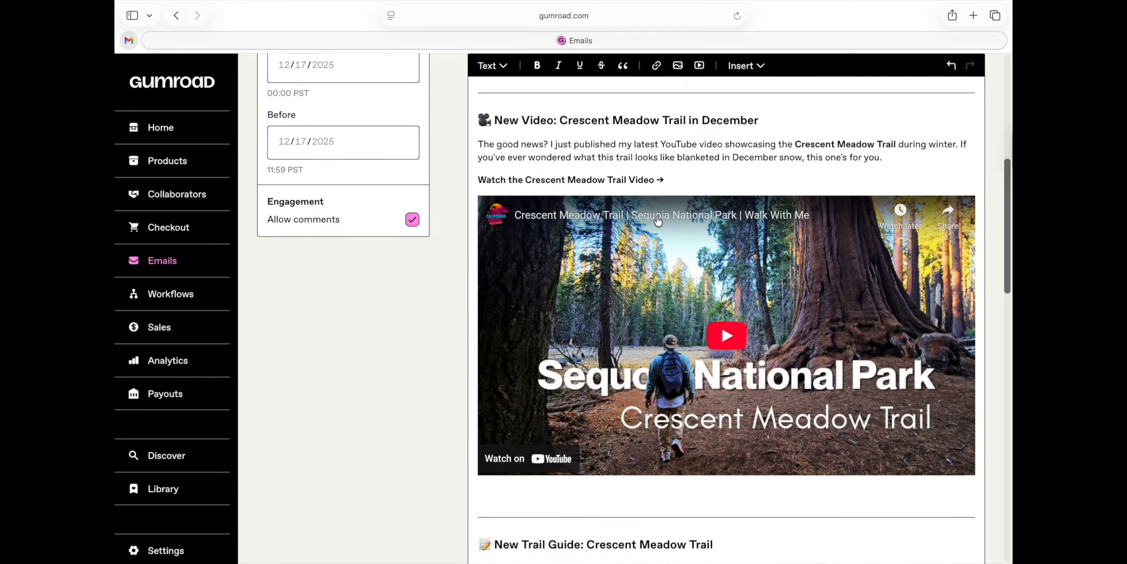
scroll(657, 221, "up", 2)
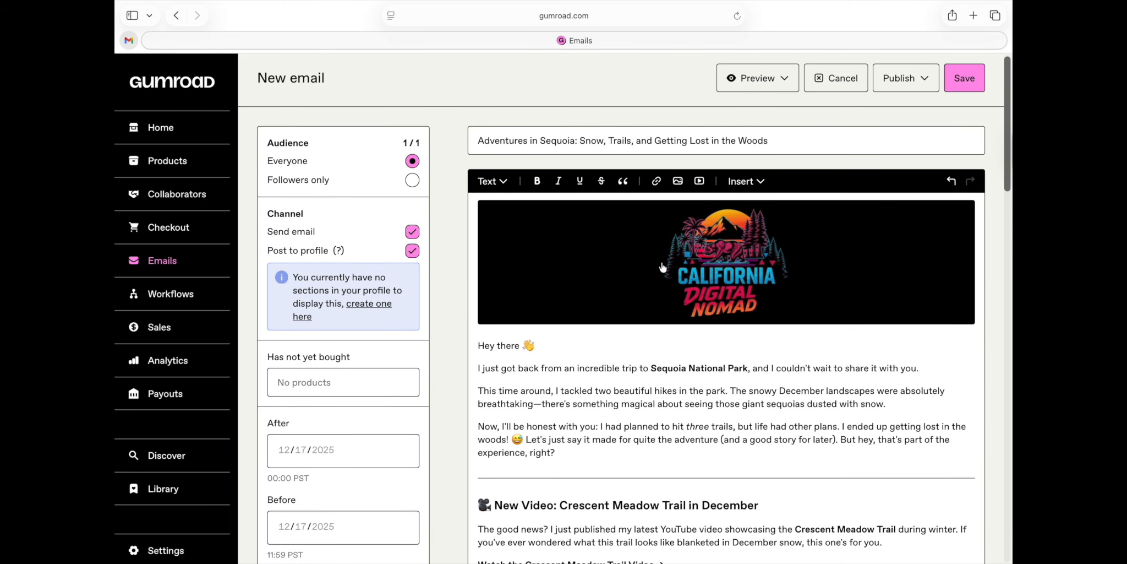
scroll(663, 267, "down", 3)
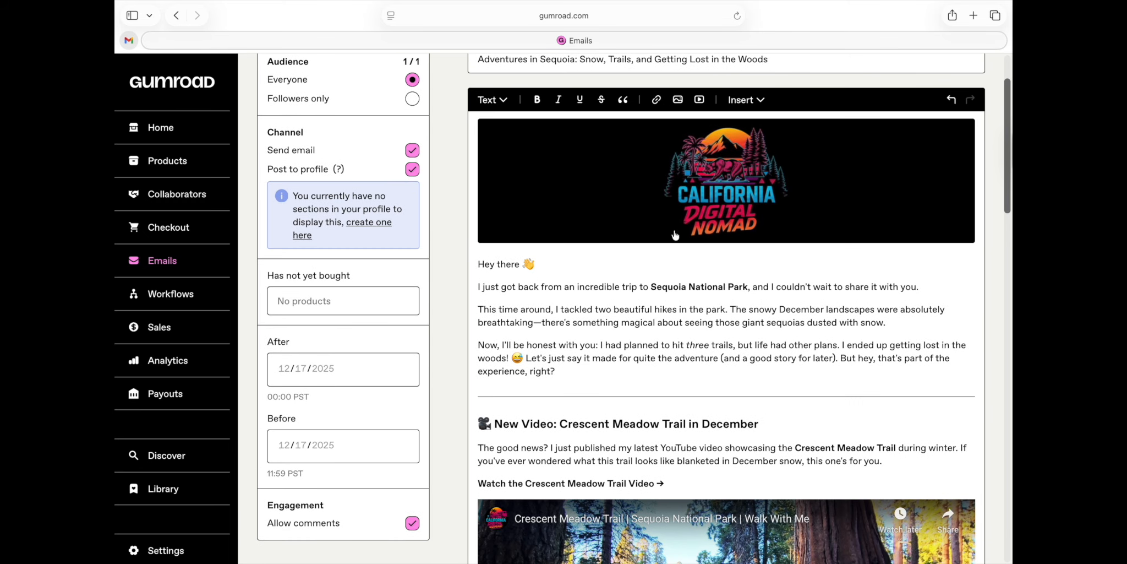
- Insert an upsell for "Joshua Tree Hiking Guide (Basic Guide)" below the signature without a discount
left_click(754, 99)
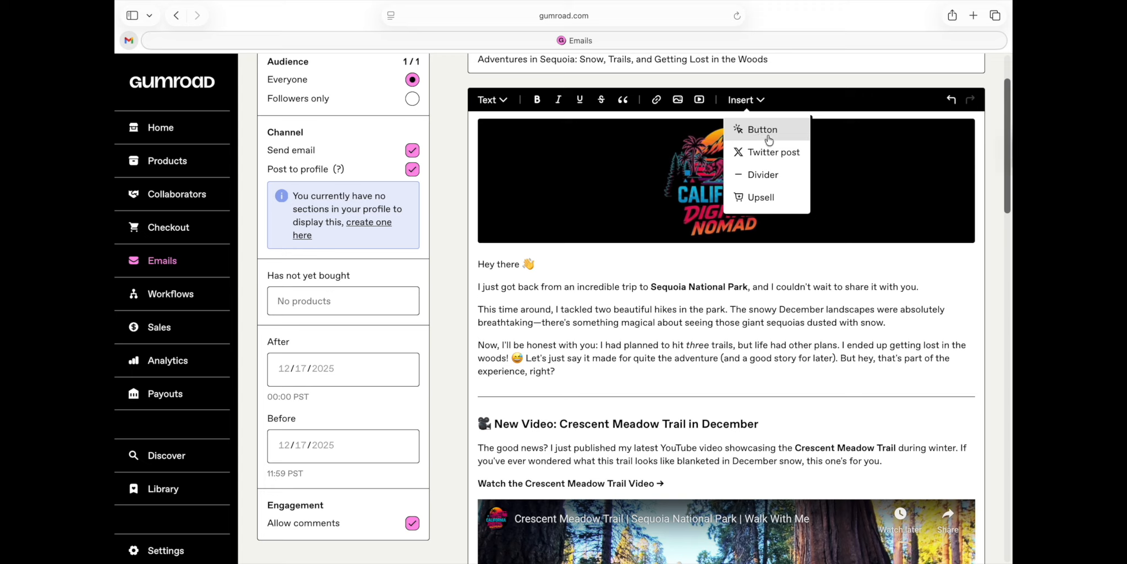
left_click(773, 198)
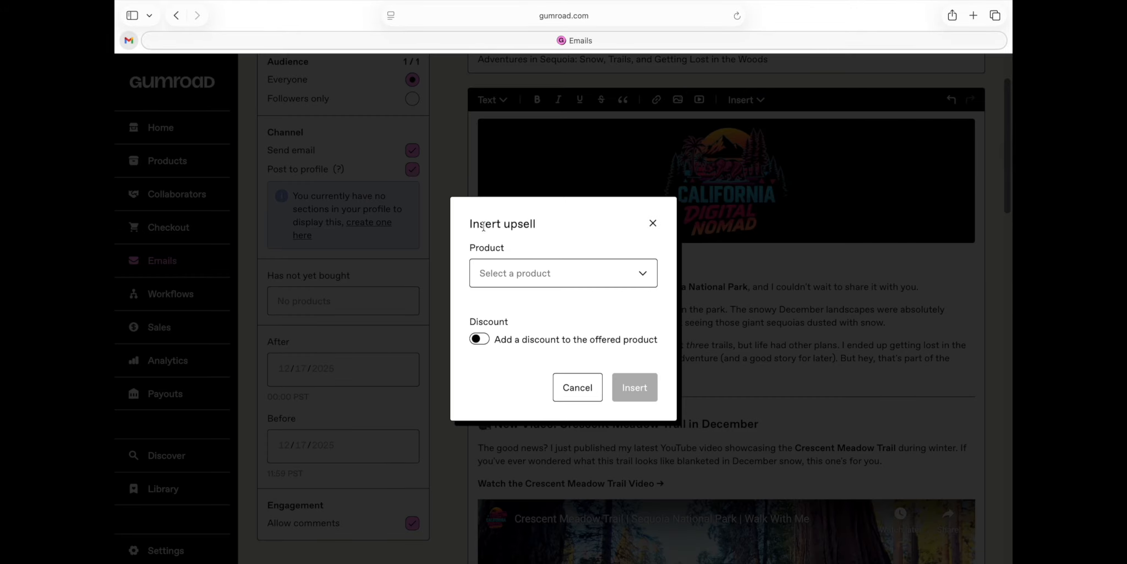
left_click(643, 280)
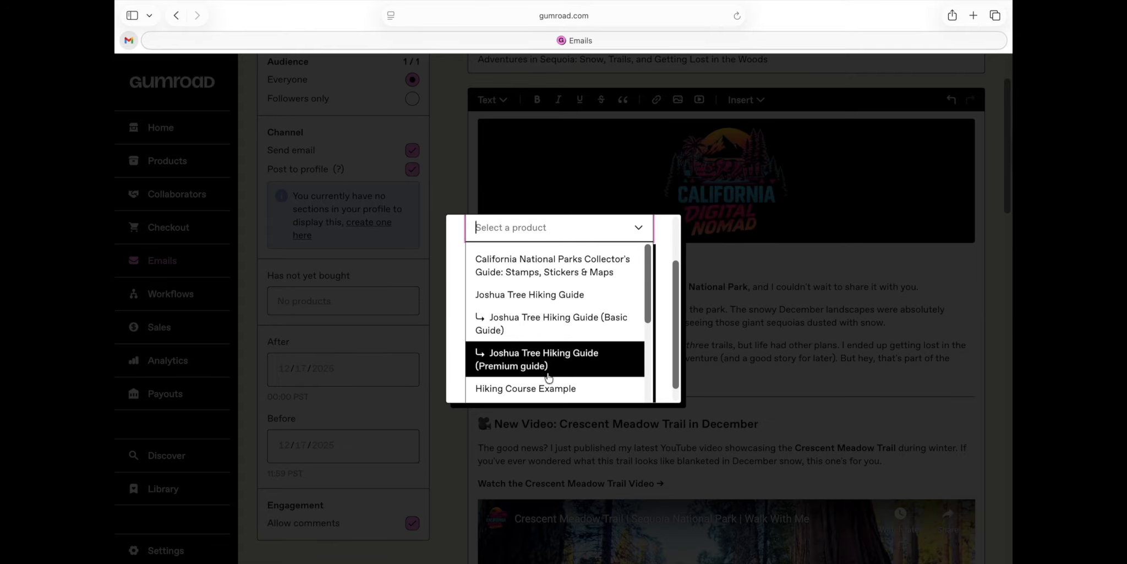
scroll(545, 374, "down", 3)
scroll(548, 378, "down", 2)
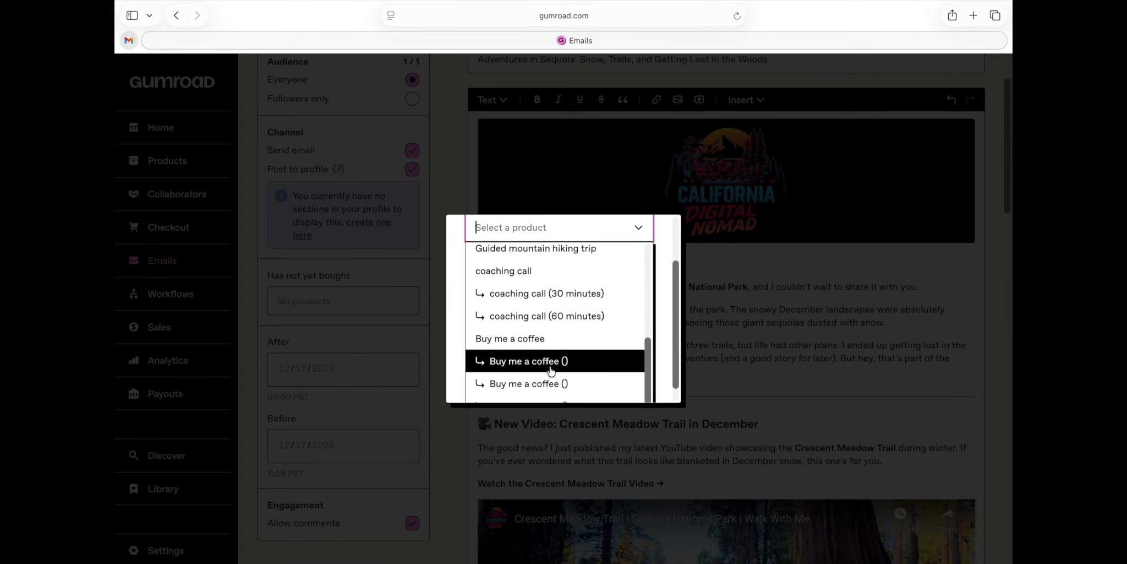
scroll(559, 352, "up", 4)
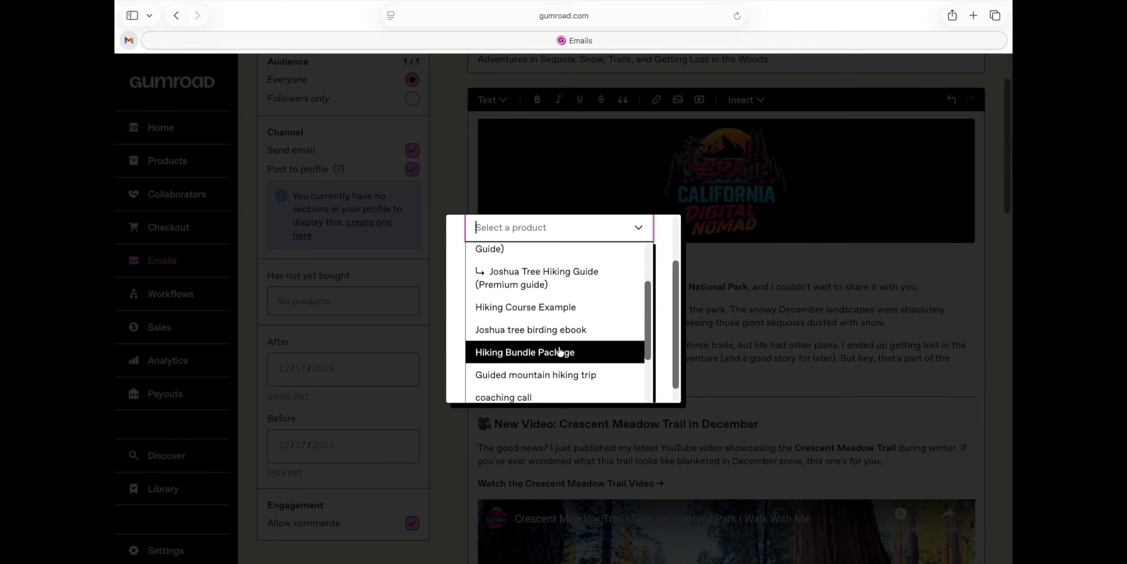
scroll(559, 352, "up", 2)
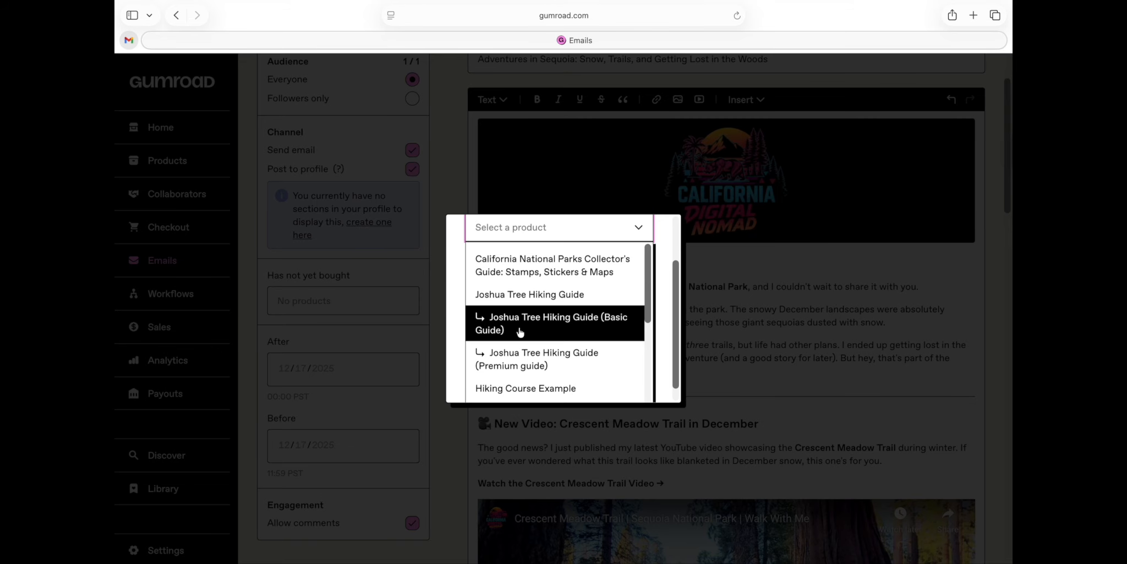
left_click(580, 329)
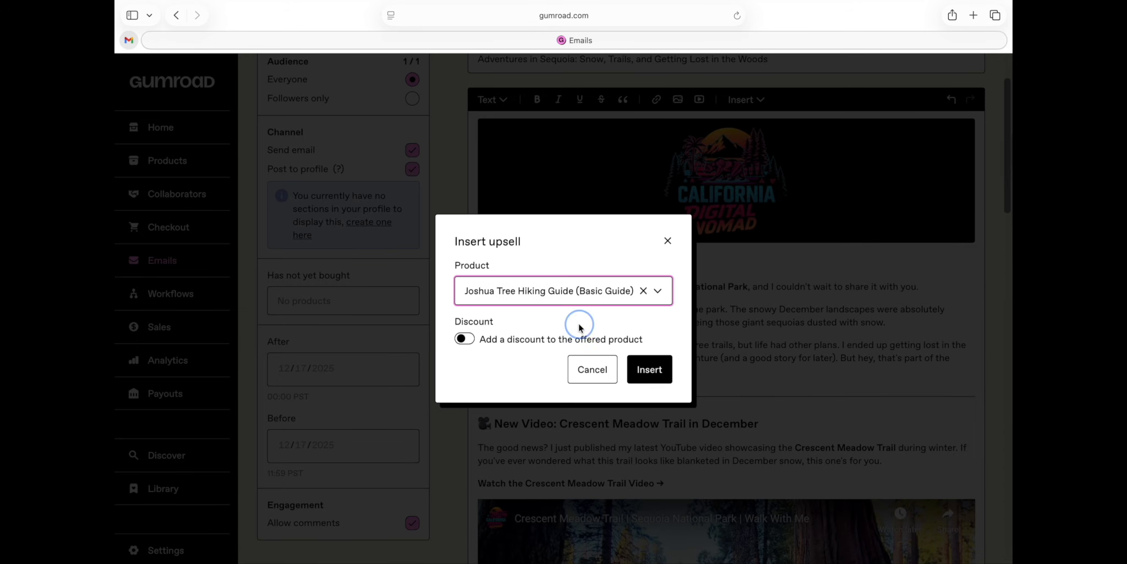
left_click(643, 373)
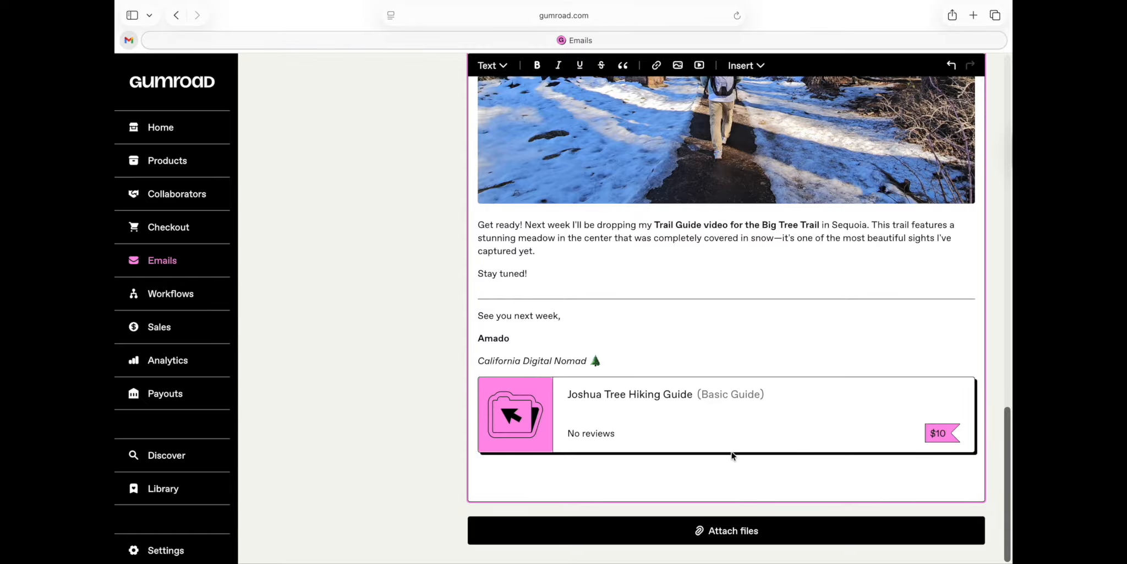
- Delete the upsell card and its line below the signature, and open the attachment file chooser without attaching anything
key("BackSpace")
key("BackSpace")
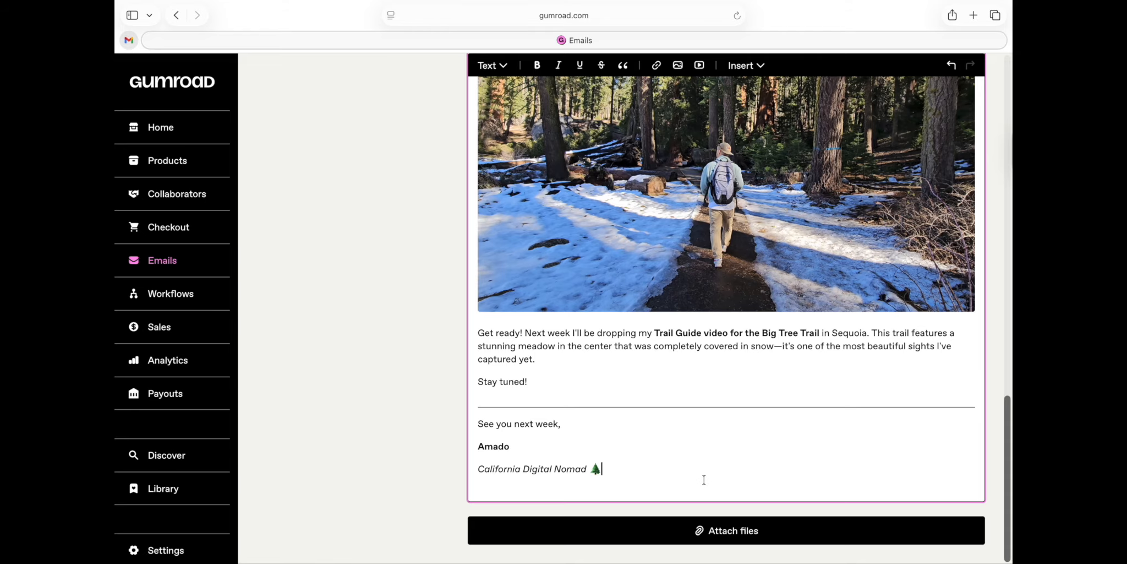
left_click(692, 529)
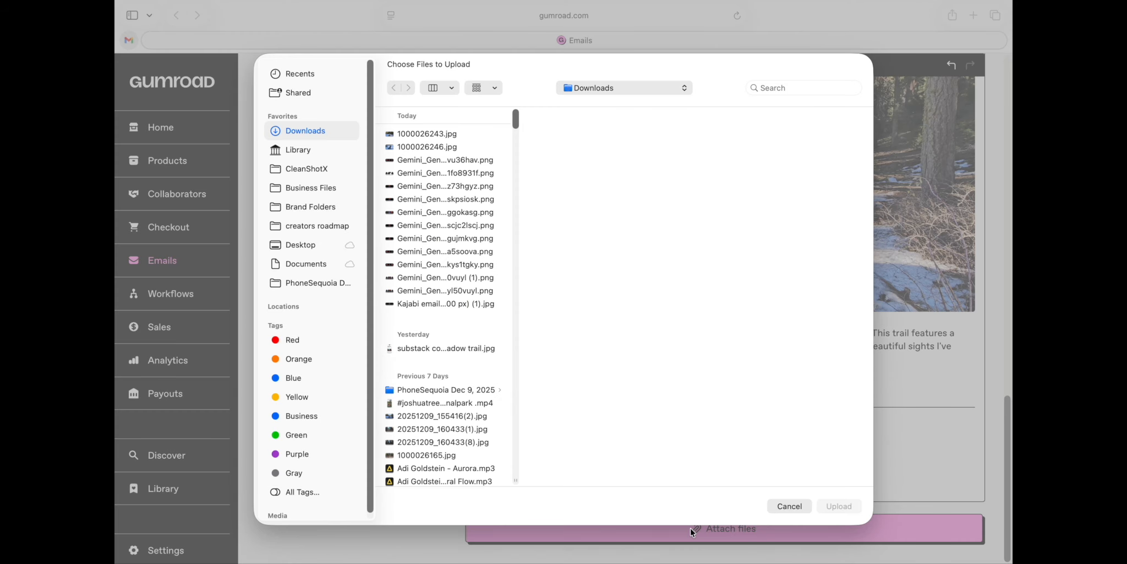
left_click(781, 507)
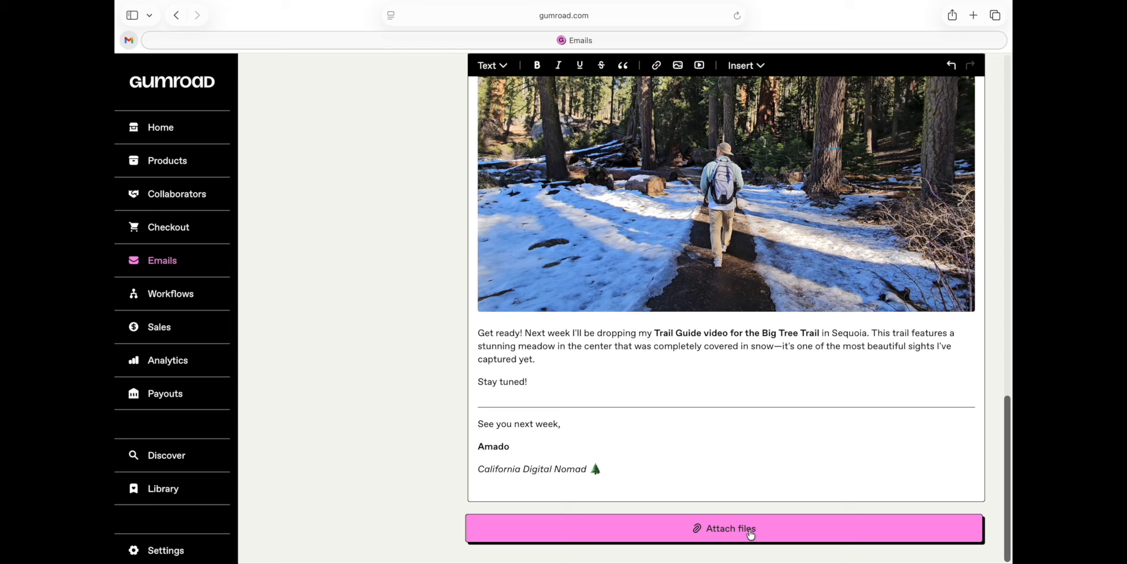
- Preview the newsletter as a post, allowing its page to open in a new browser tab
scroll(750, 532, "up", 20)
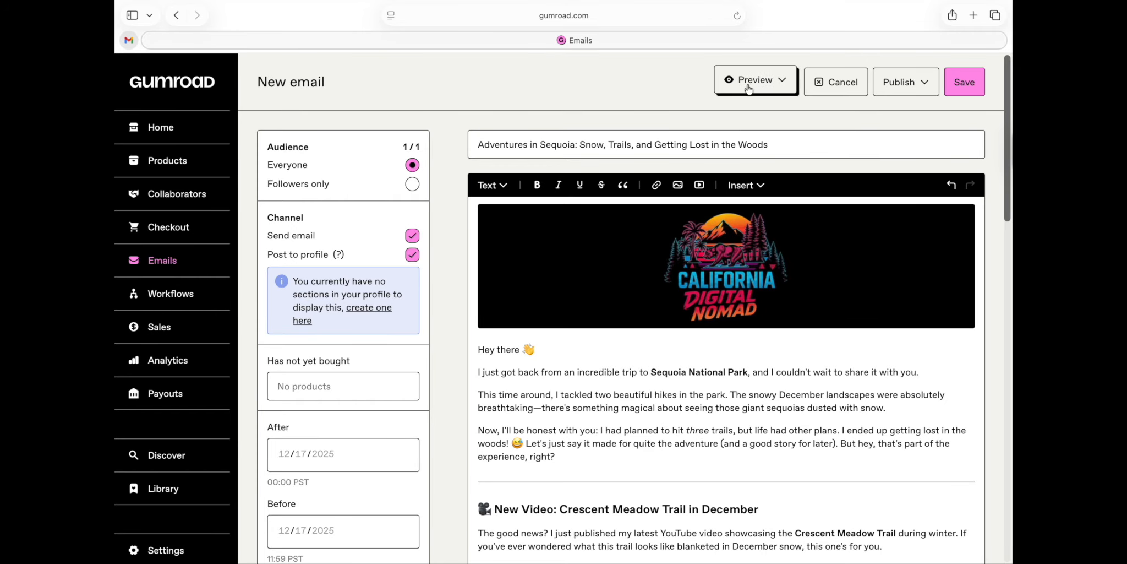
left_click(765, 83)
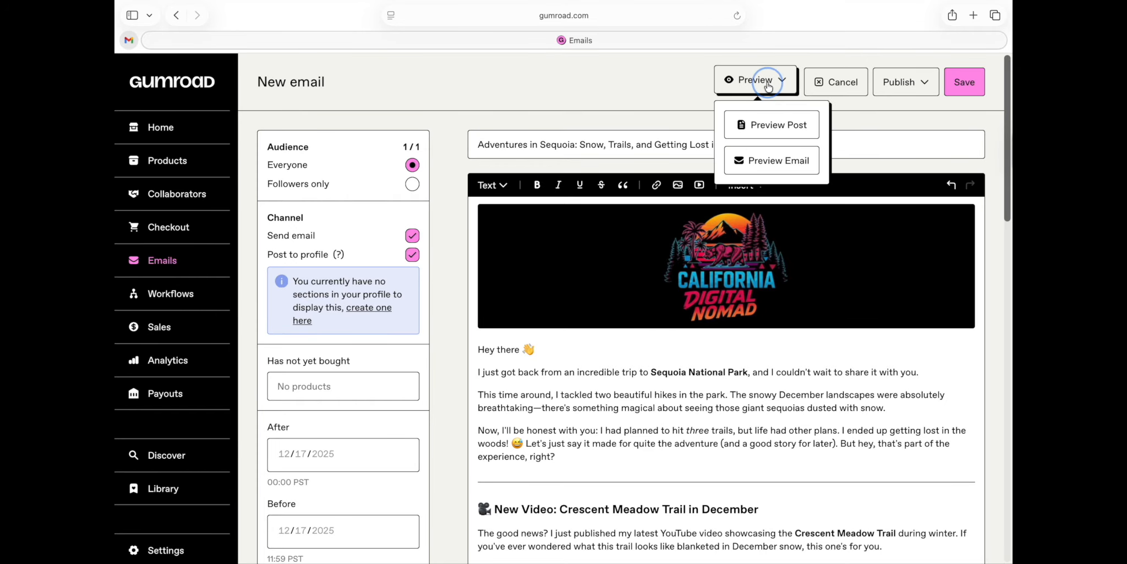
left_click(770, 123)
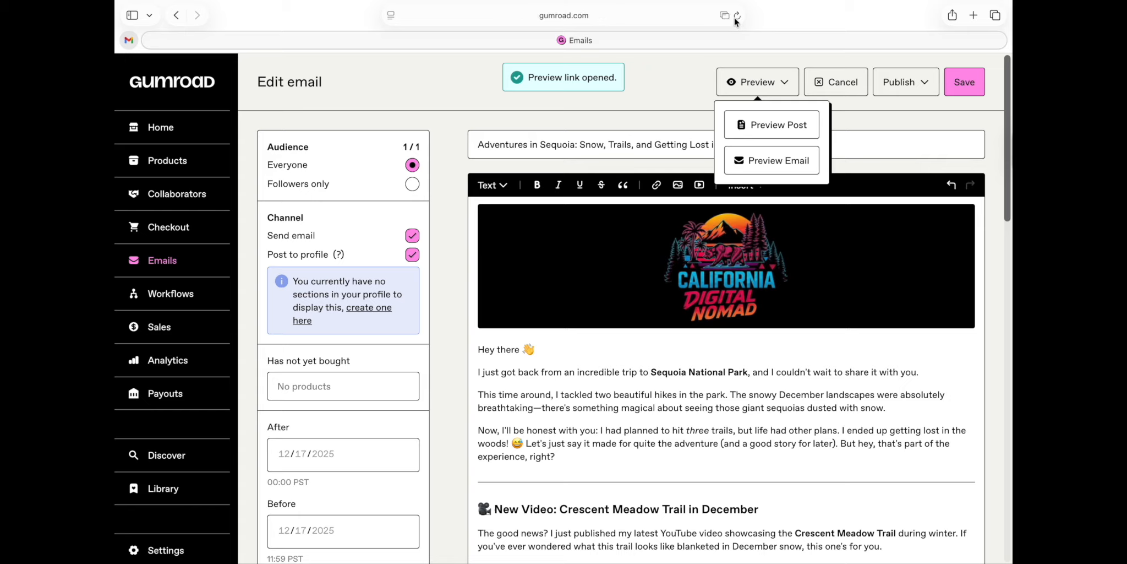
left_click(724, 17)
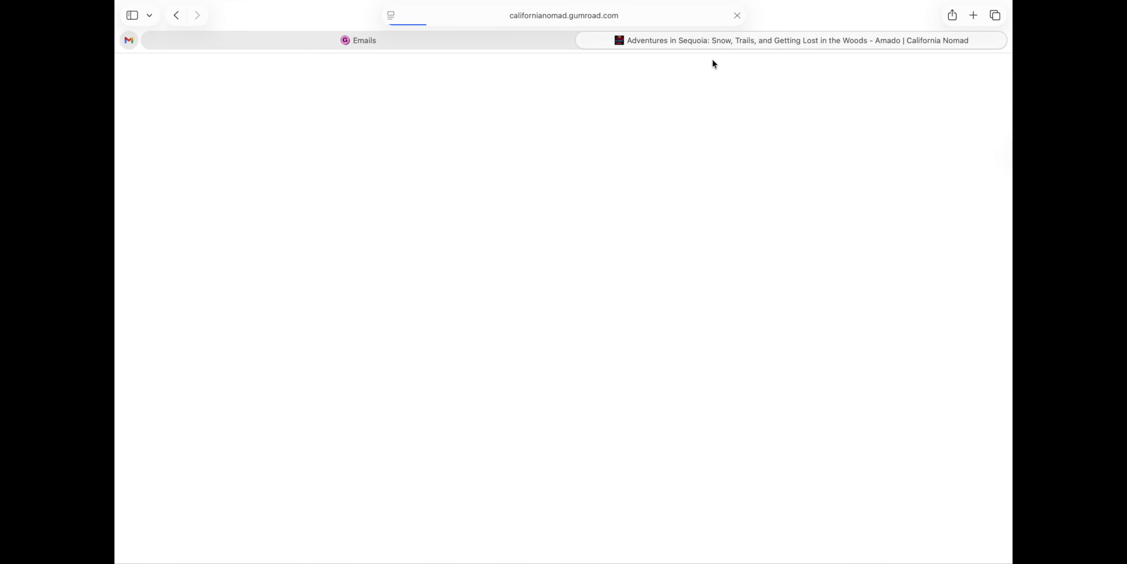
- Review the post preview from the banner to the embedded Crescent Meadow Trail video, and test the video by playing and pausing it
scroll(574, 275, "down", 3)
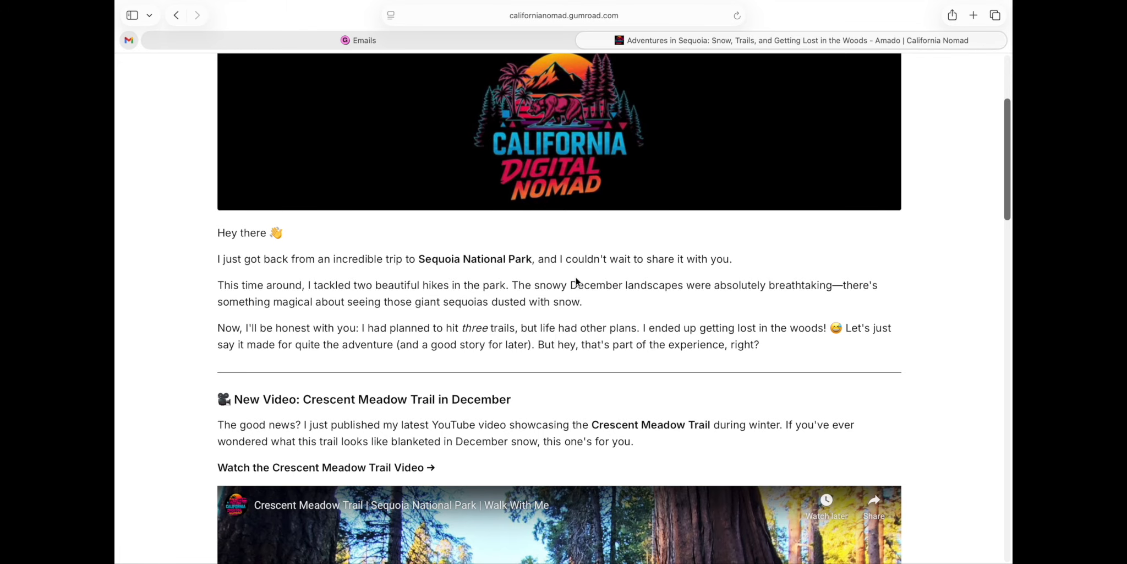
scroll(577, 281, "down", 5)
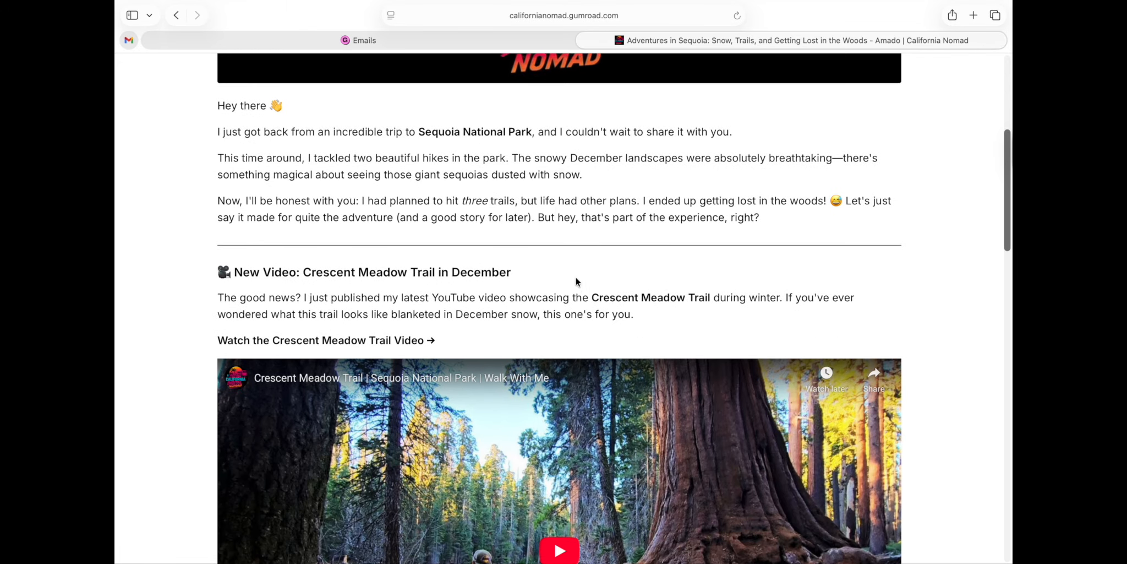
scroll(576, 280, "down", 2)
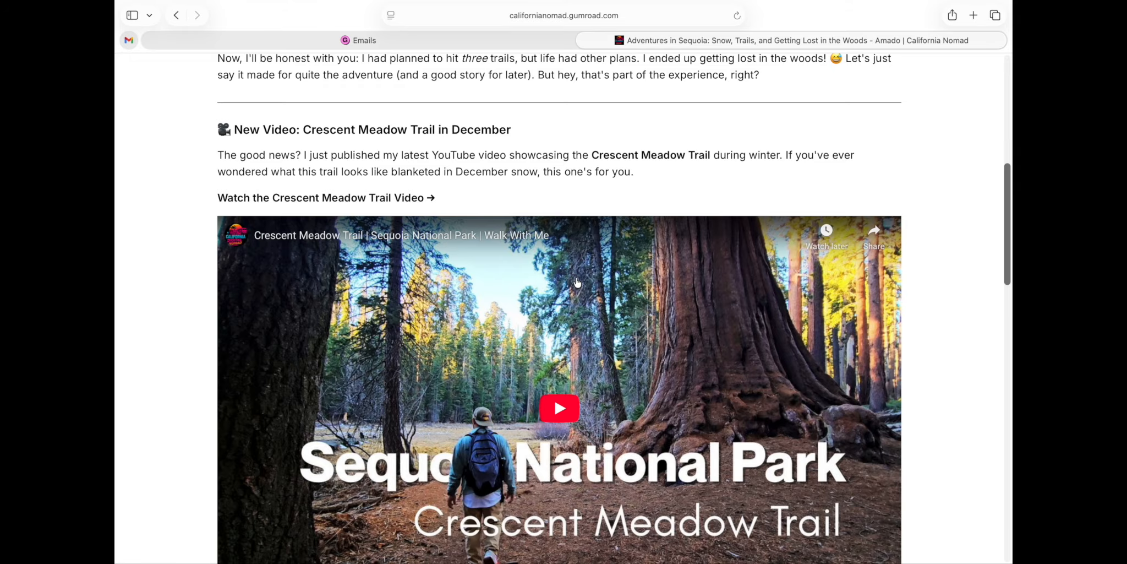
scroll(576, 282, "down", 4)
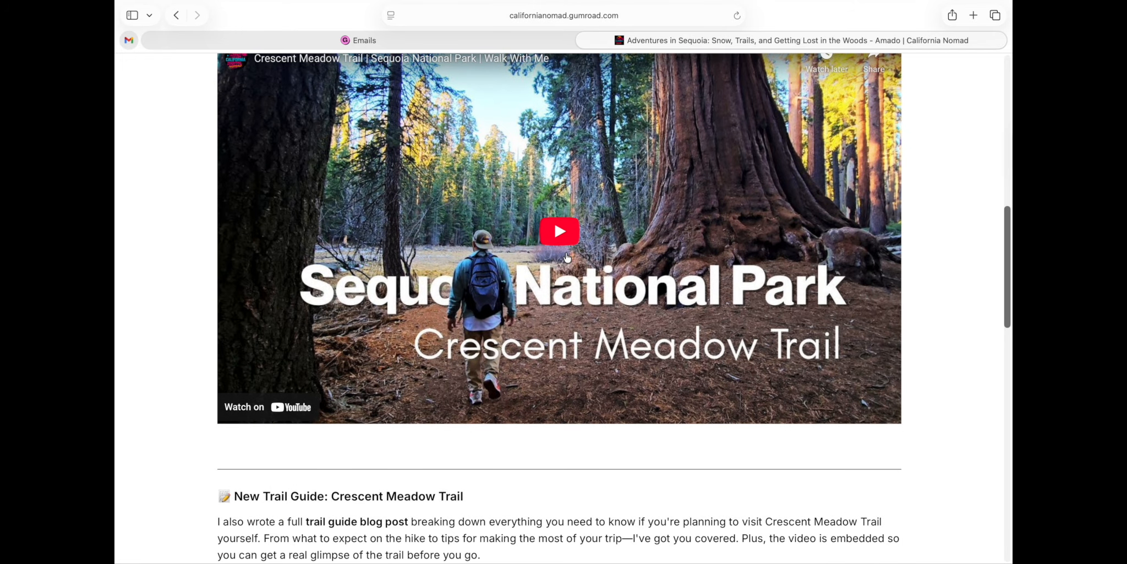
left_click(560, 231)
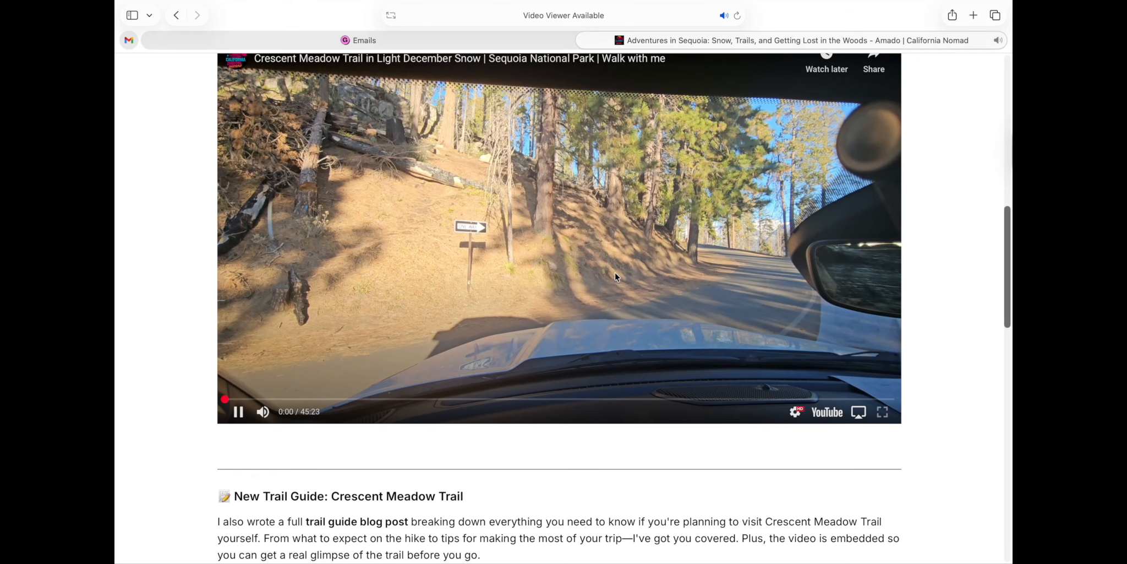
scroll(622, 285, "up", 1)
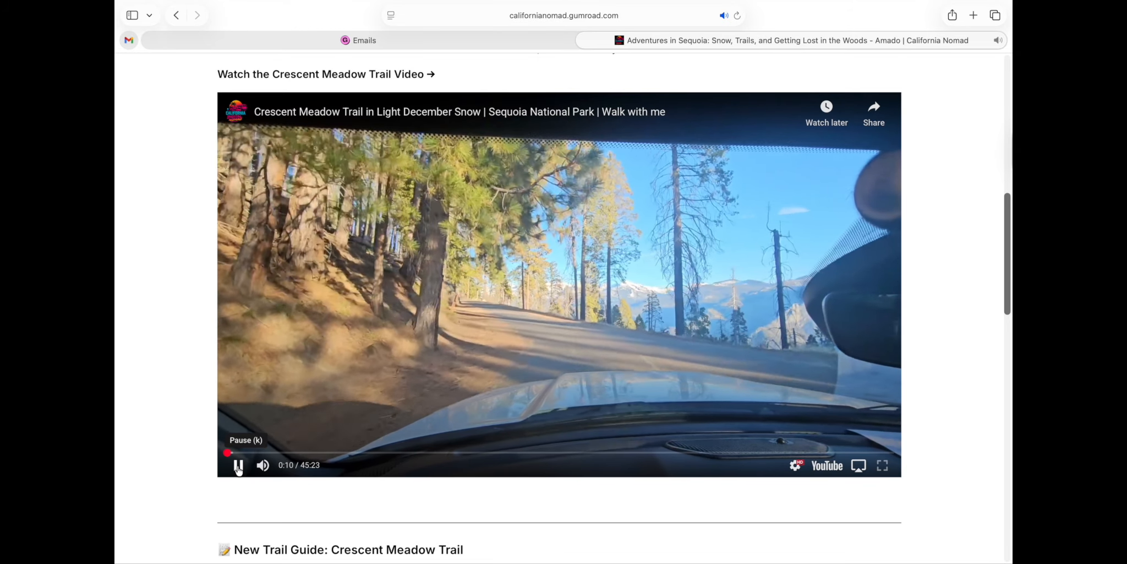
left_click(238, 467)
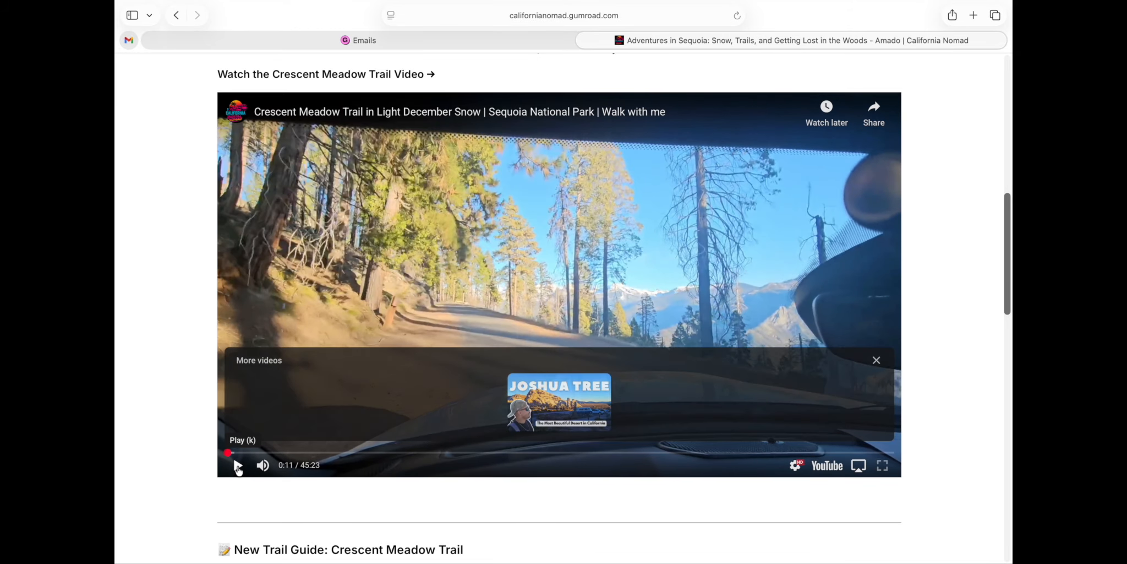
- Test the Crescent Meadow Trail Guide link in the post preview, look through the linked blog post, and close its browser tab
scroll(238, 468, "down", 5)
scroll(240, 470, "down", 2)
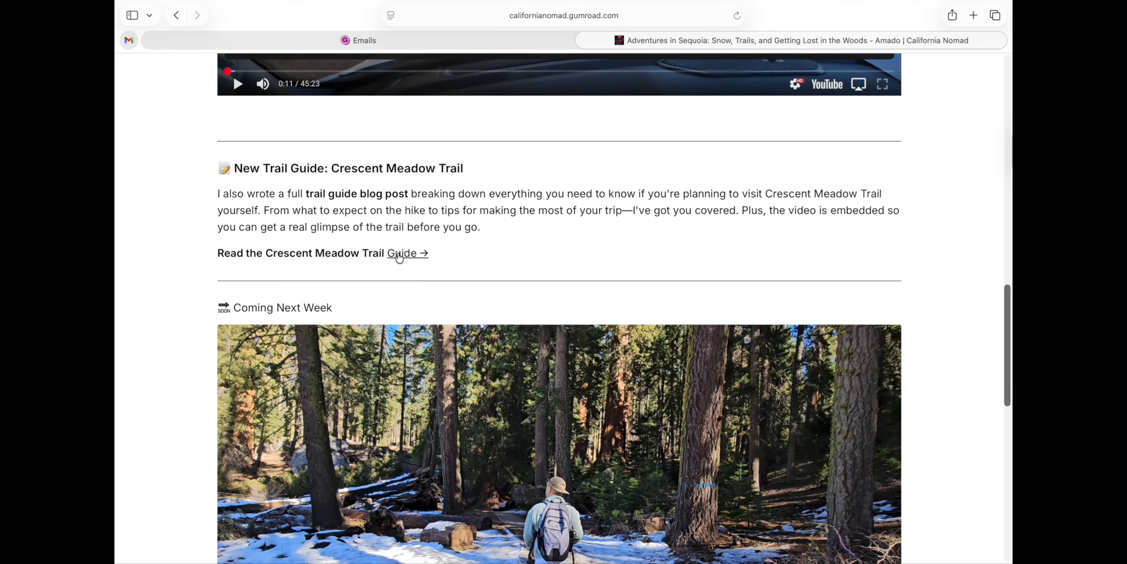
left_click(399, 254)
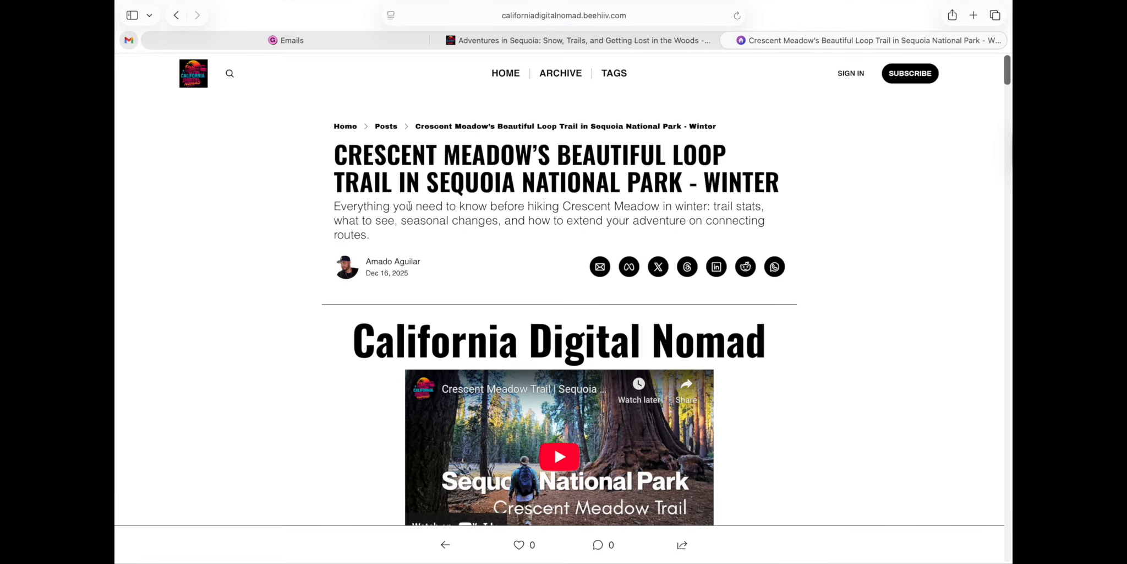
scroll(348, 315, "down", 1)
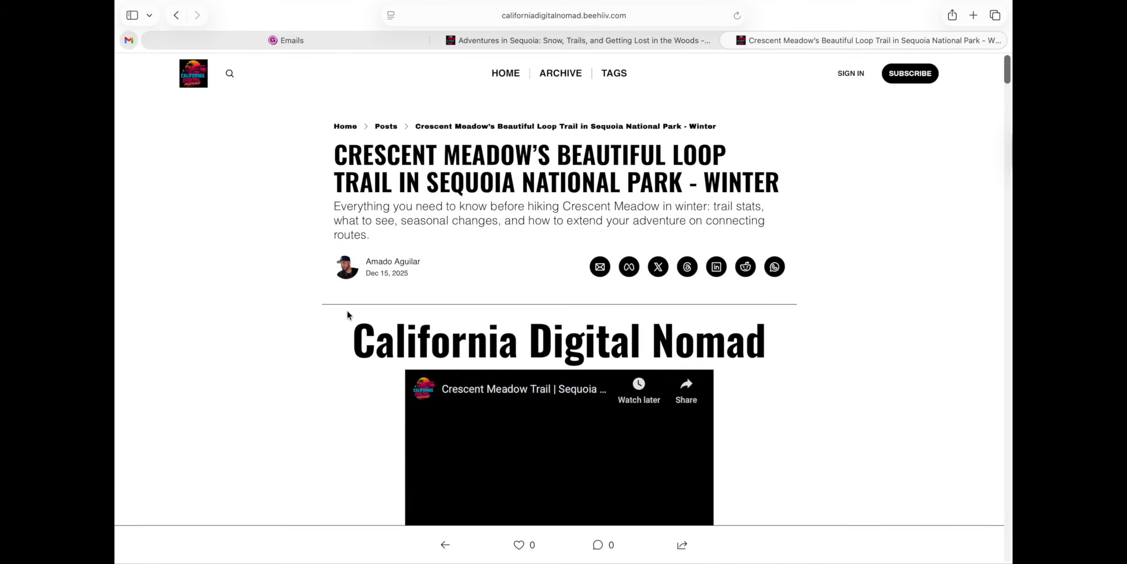
scroll(347, 315, "down", 4)
scroll(347, 314, "down", 15)
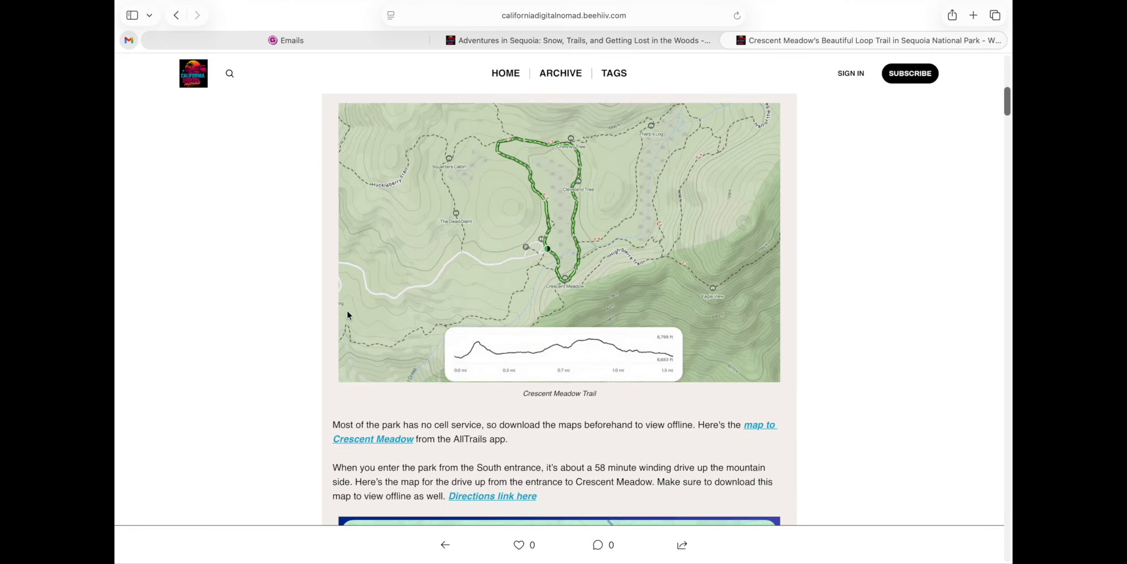
scroll(347, 315, "down", 20)
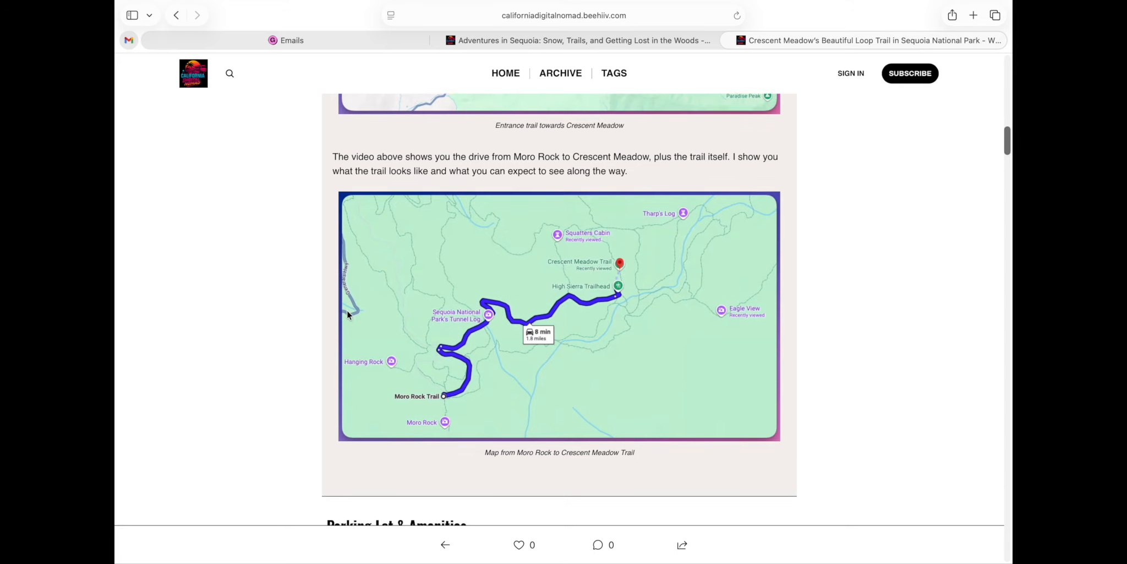
scroll(348, 314, "down", 8)
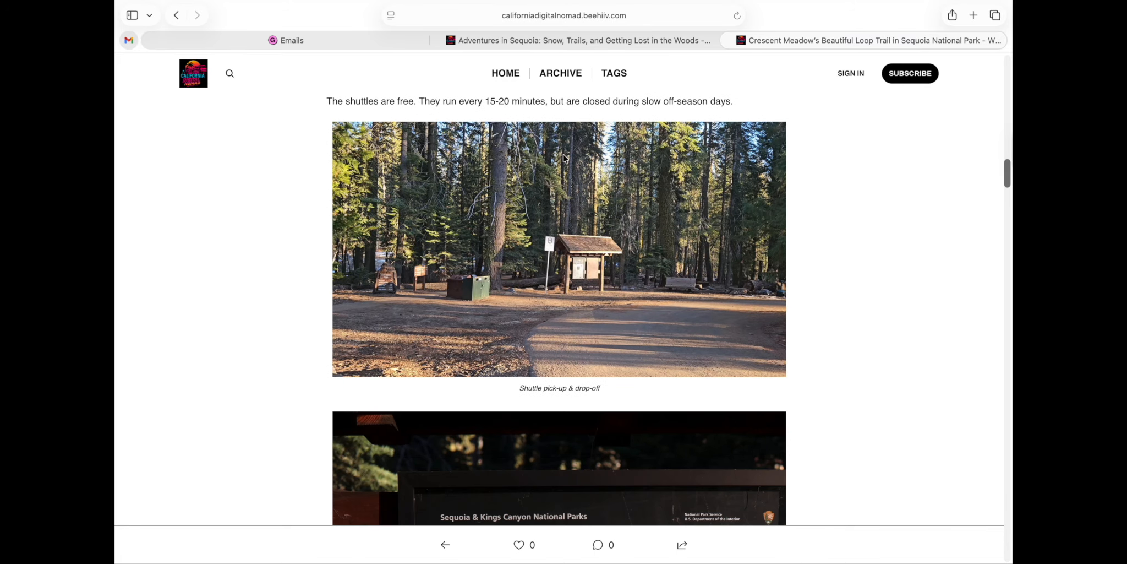
left_click(728, 40)
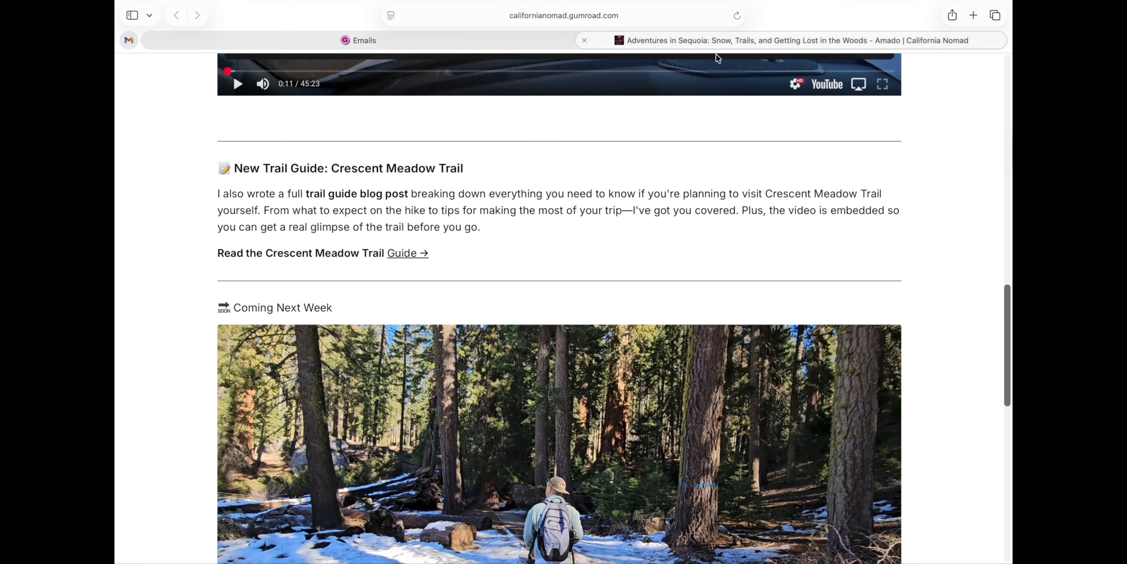
- Review the rest of the post preview from the Coming Next Week photo to the signature and comments section
scroll(568, 257, "down", 5)
scroll(569, 260, "down", 1)
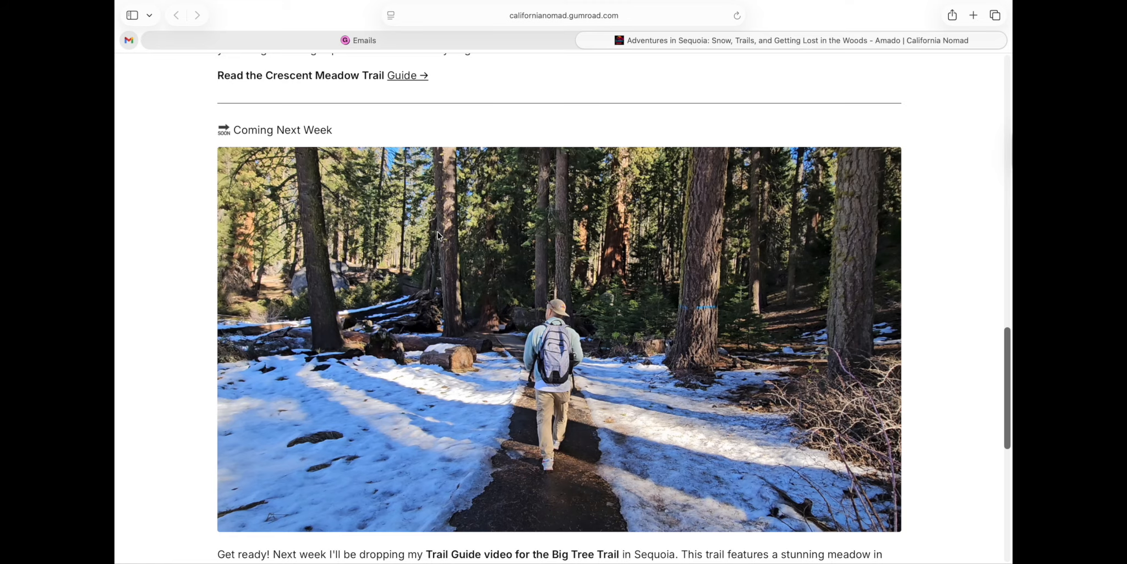
scroll(550, 358, "down", 5)
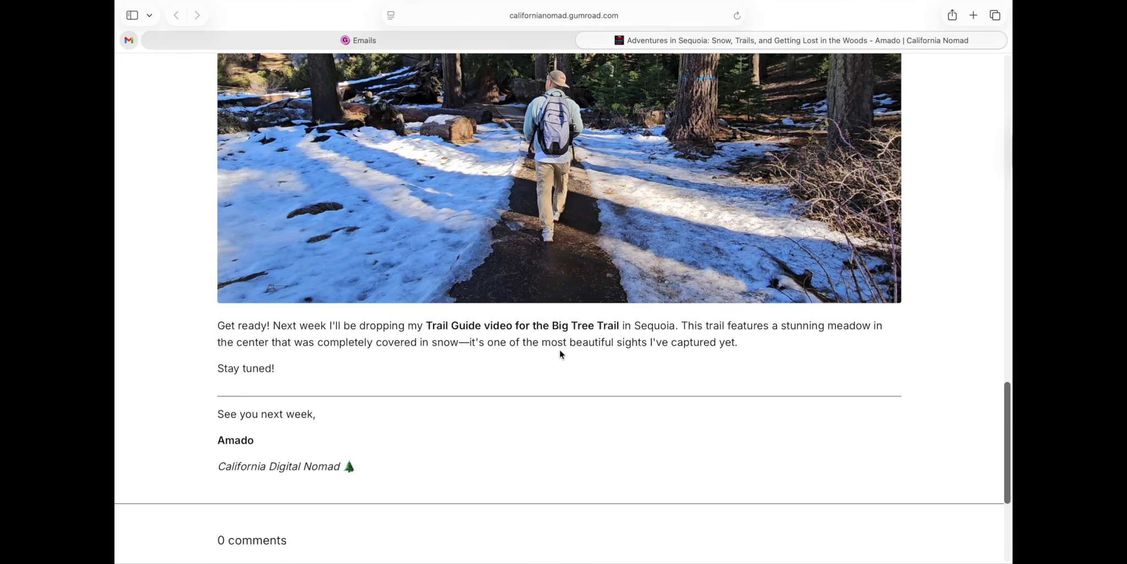
scroll(556, 355, "up", 2)
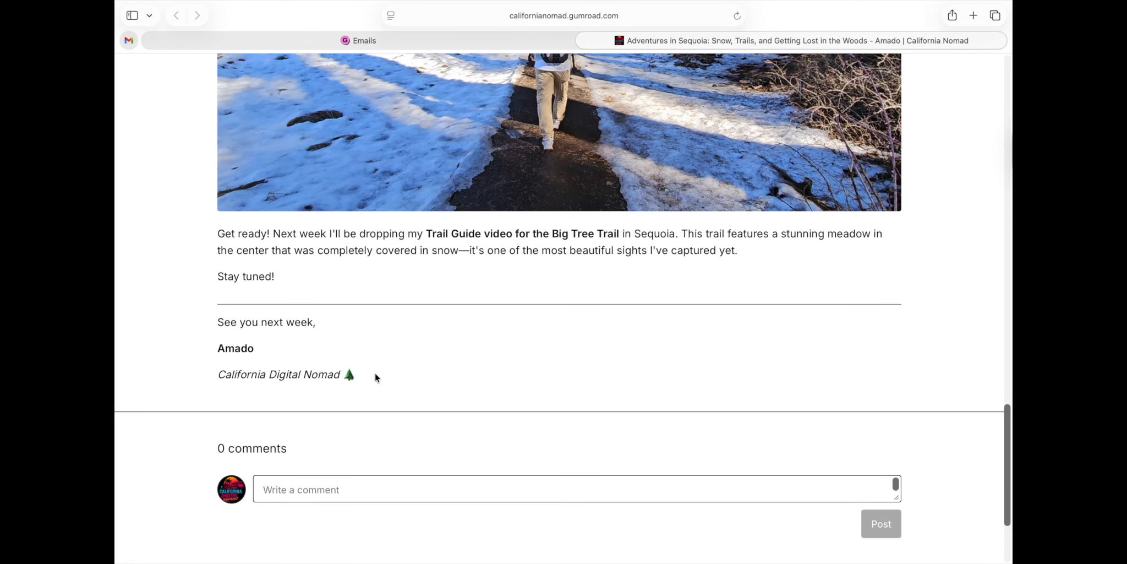
scroll(376, 377, "down", 2)
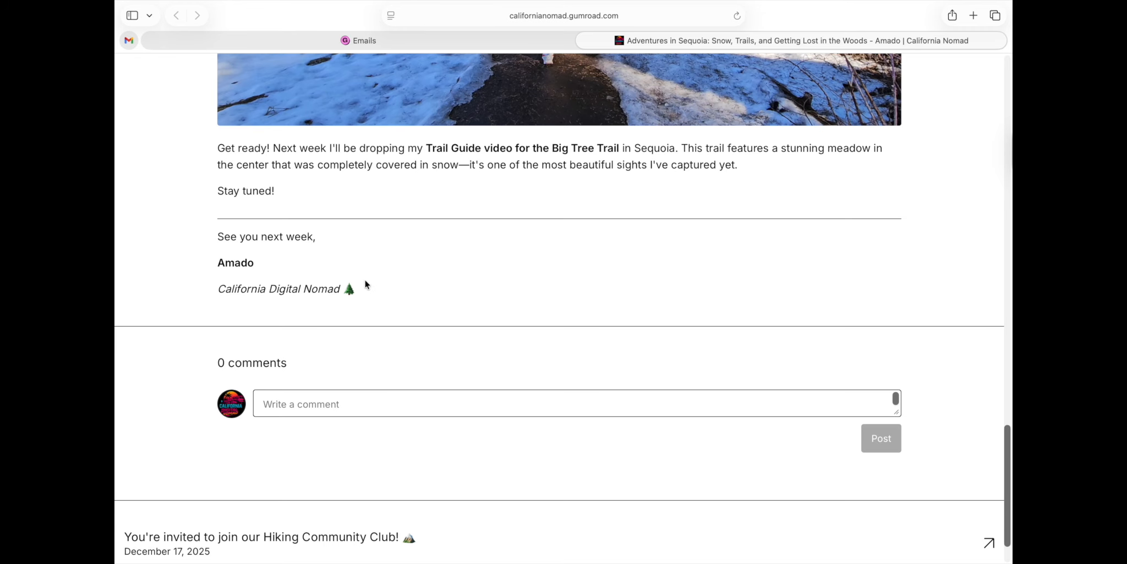
- Return to the email editor and embed the X post about the Big Trees Trail below the signature using its copied URL
left_click(424, 36)
scroll(546, 359, "down", 10)
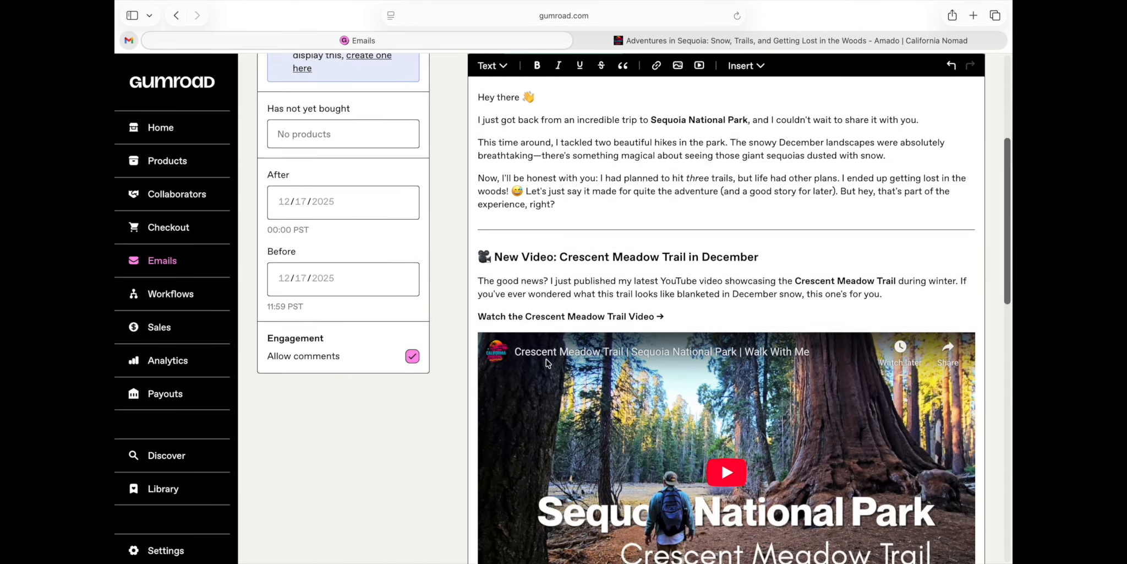
scroll(548, 365, "down", 5)
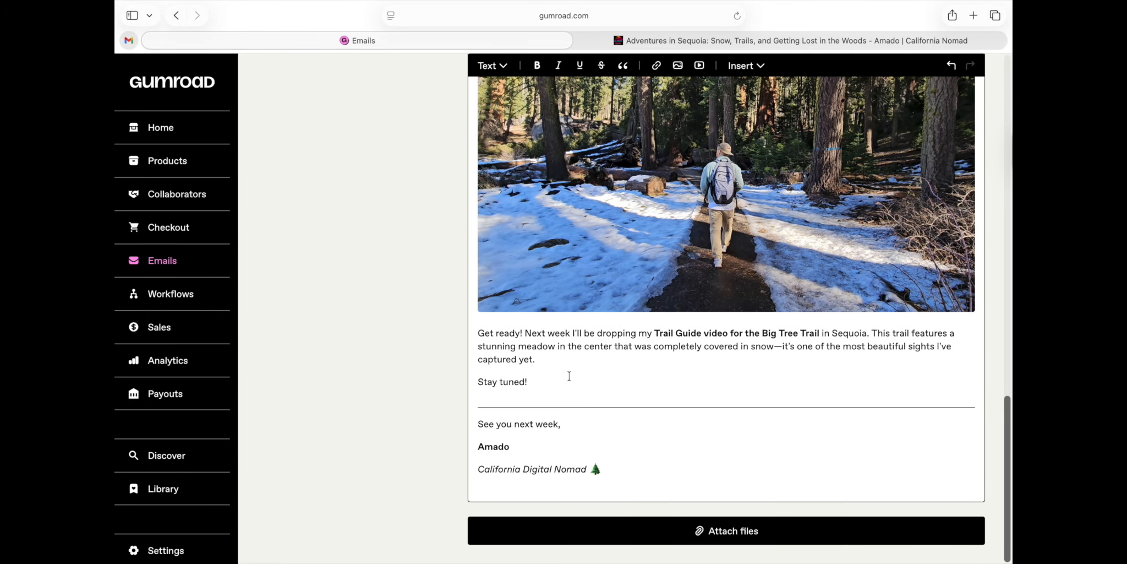
left_click(615, 472)
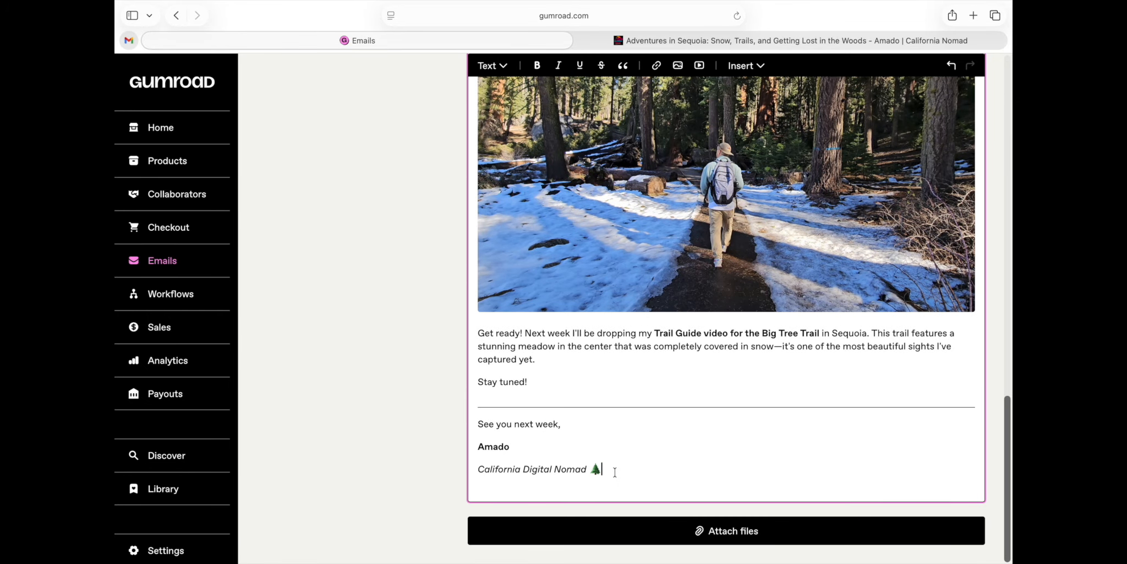
key("Return")
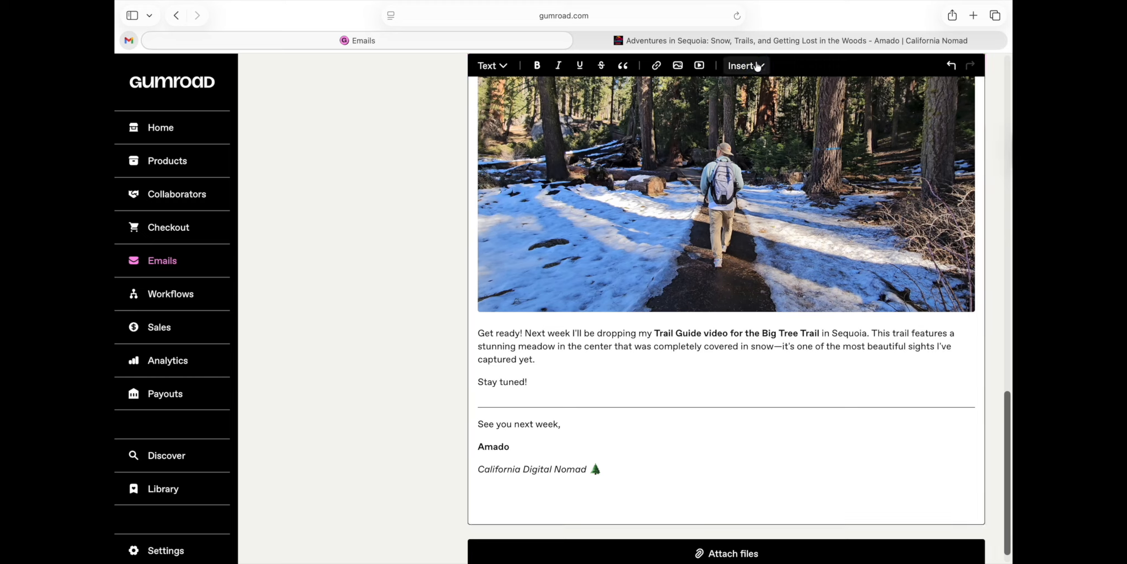
left_click(745, 66)
left_click(766, 122)
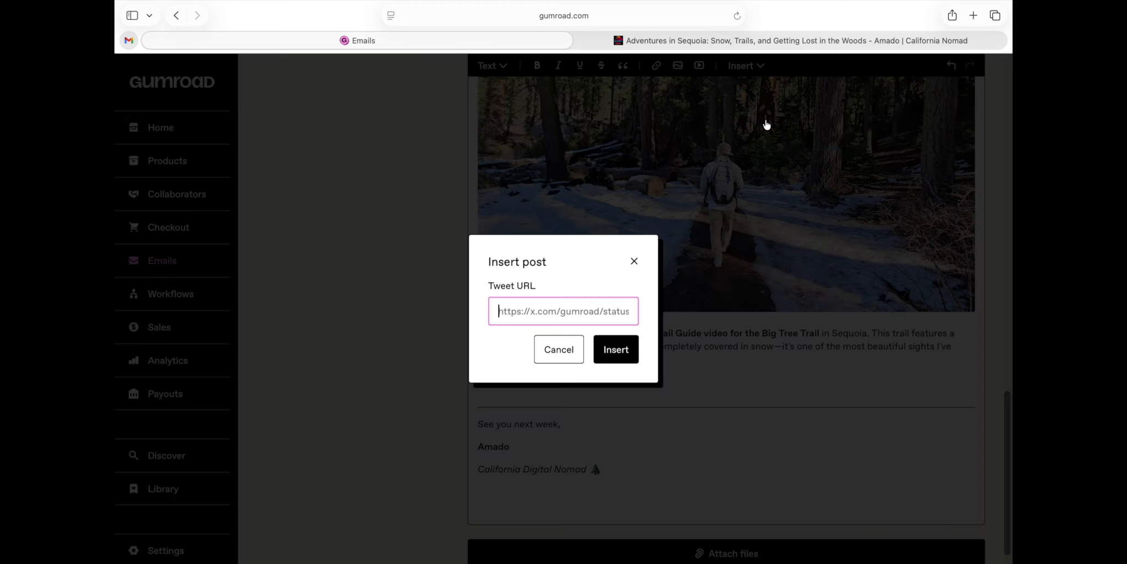
key("super+v")
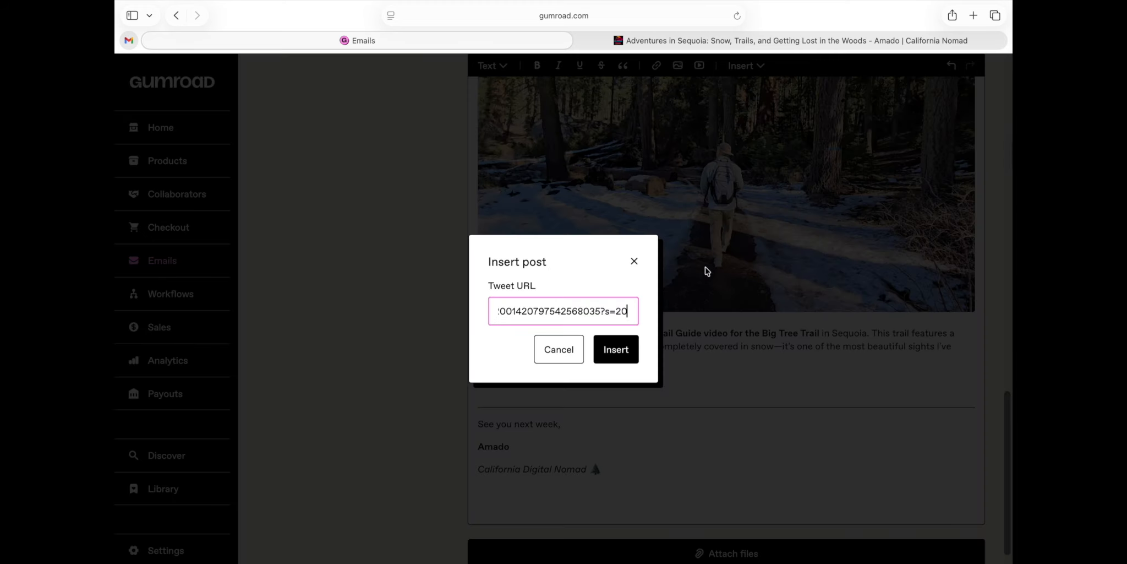
left_click(623, 351)
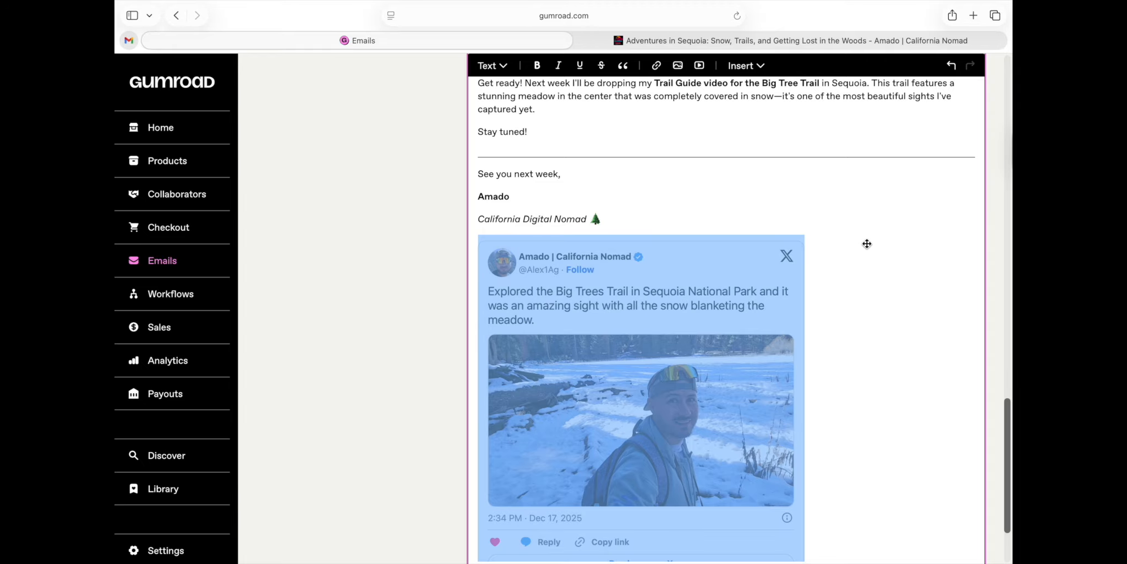
left_click(805, 209)
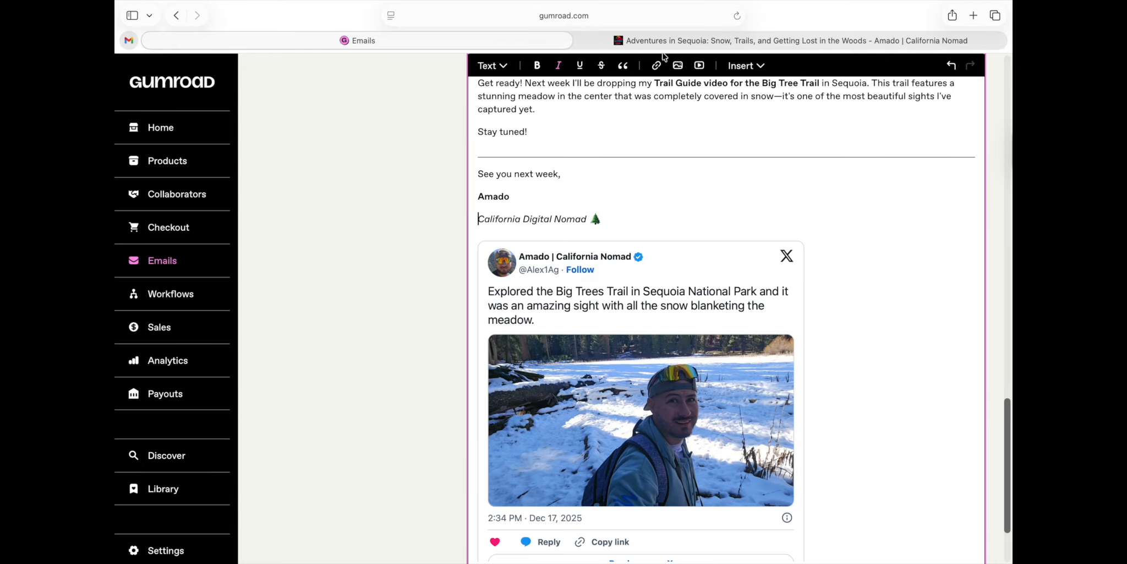
- Close the old preview tab, preview the newsletter as a post again, and check the embedded X post below the signature
left_click(583, 41)
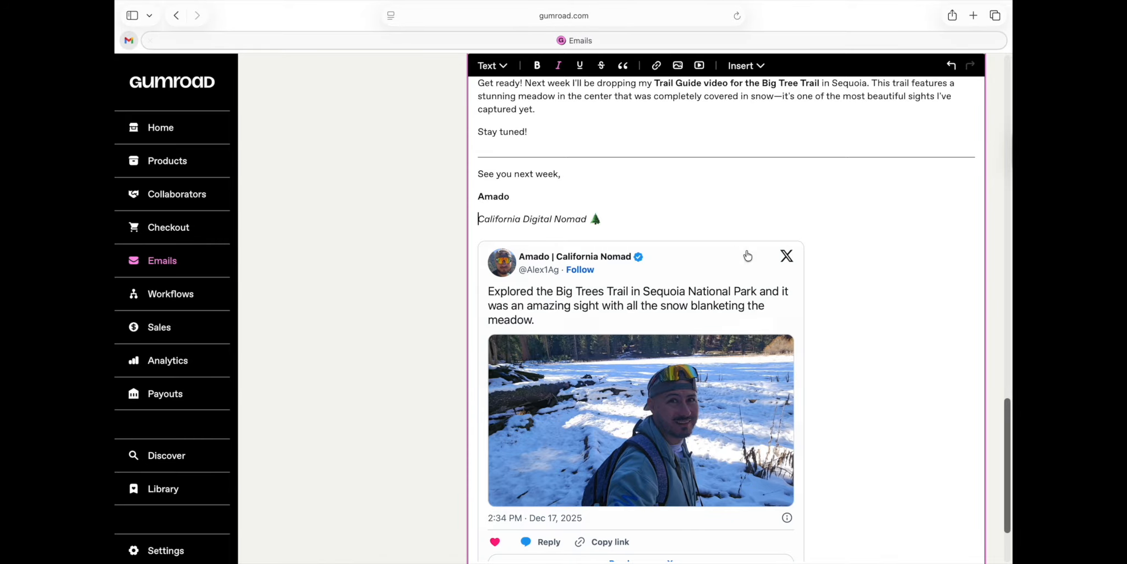
scroll(747, 254, "up", 10)
scroll(747, 254, "up", 5)
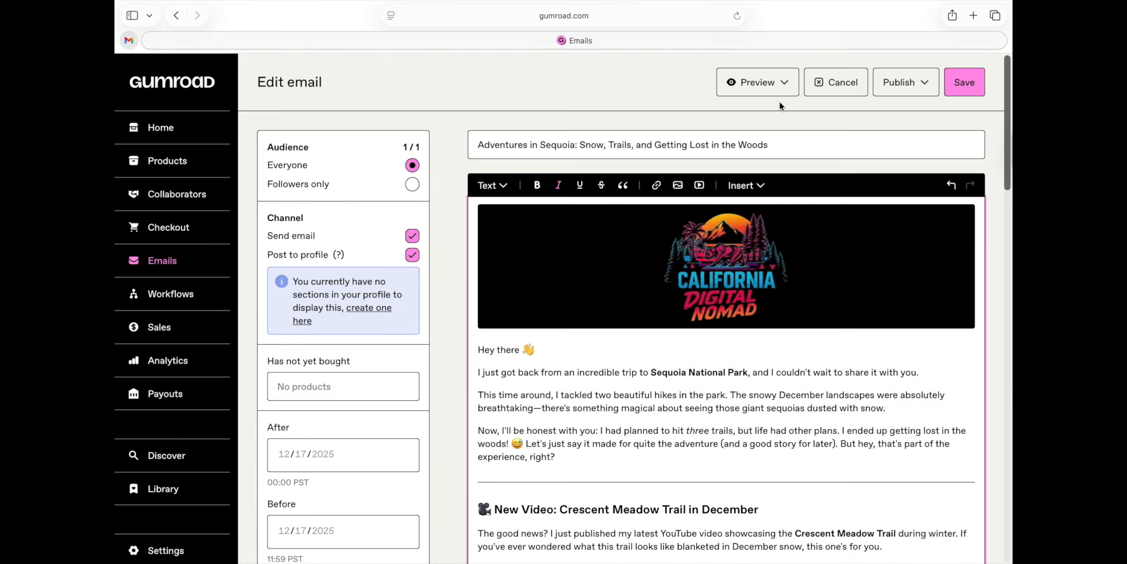
left_click(779, 83)
left_click(762, 120)
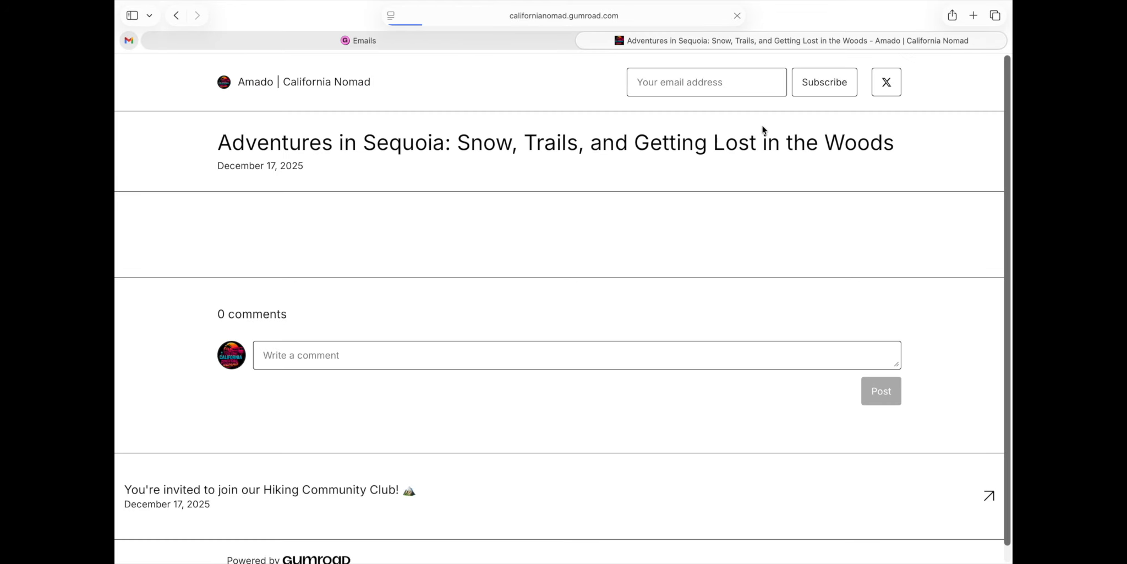
scroll(551, 321, "down", 15)
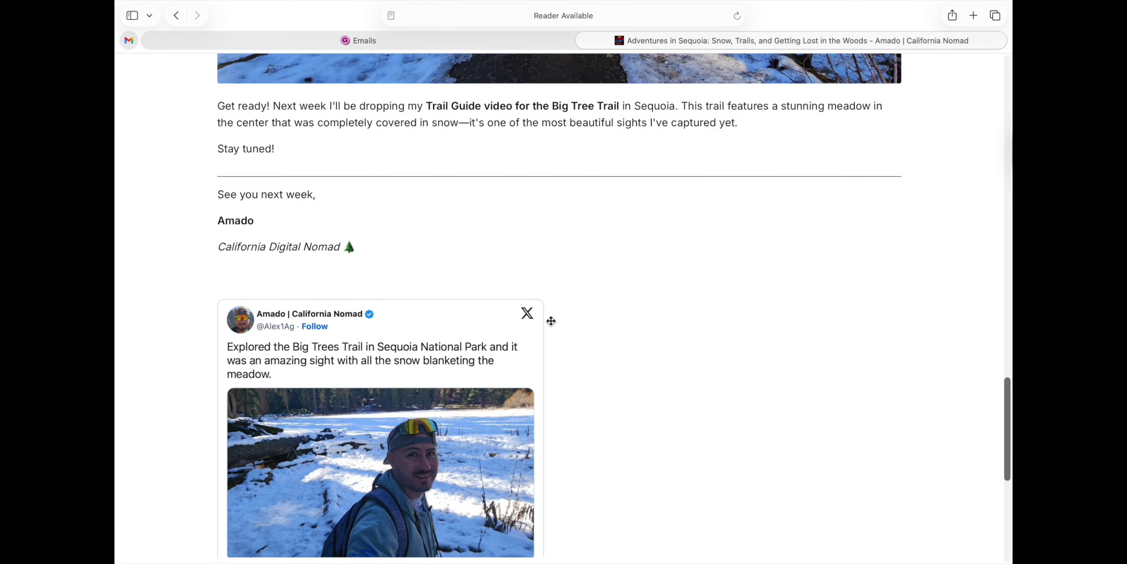
scroll(551, 321, "down", 1)
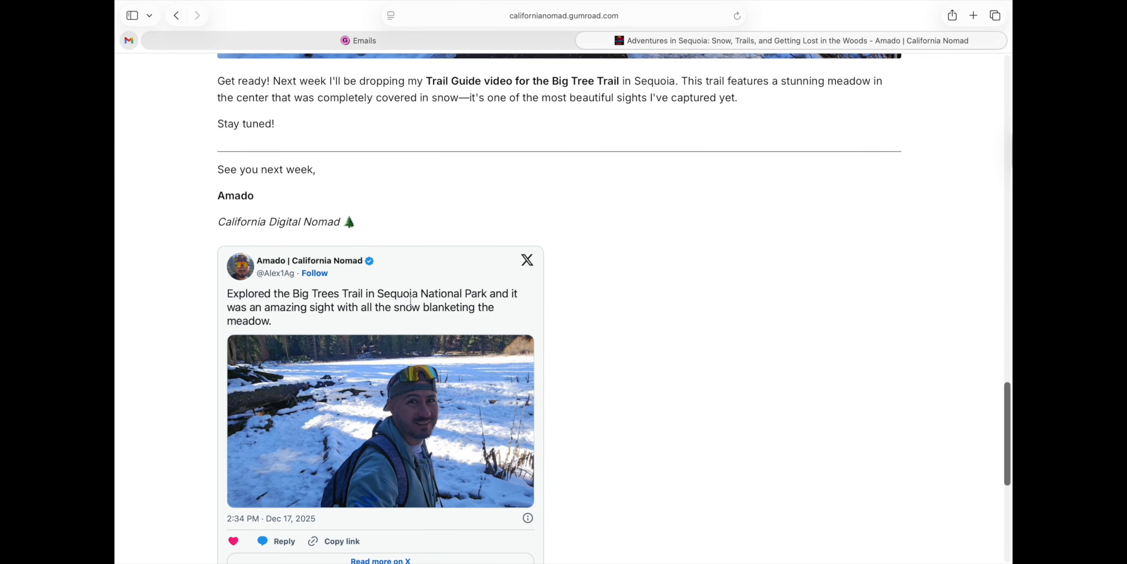
- Test the embedded X post by opening it on X, close its tab, and view the end of the post preview
left_click(403, 373)
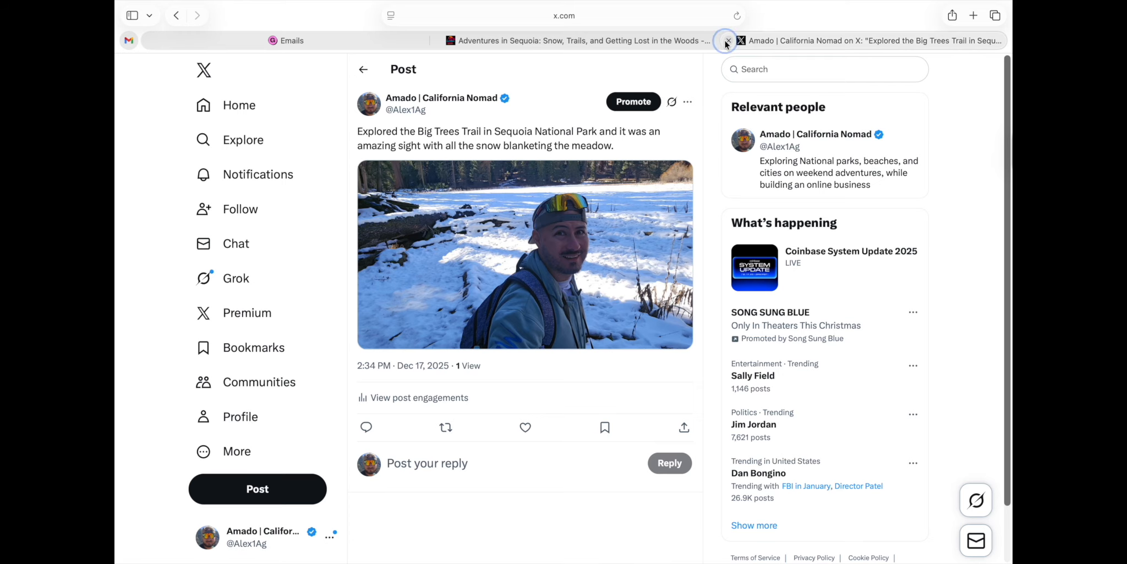
left_click(726, 40)
scroll(585, 274, "down", 10)
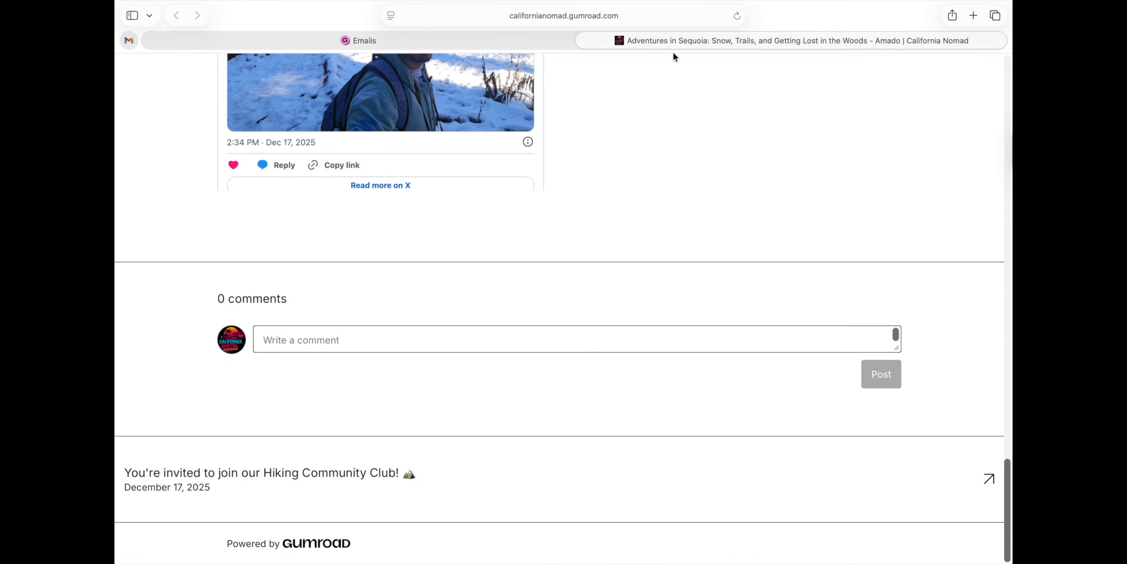
- Close the post preview tab and preview the newsletter as an email, opening the received message in Gmail
left_click(582, 41)
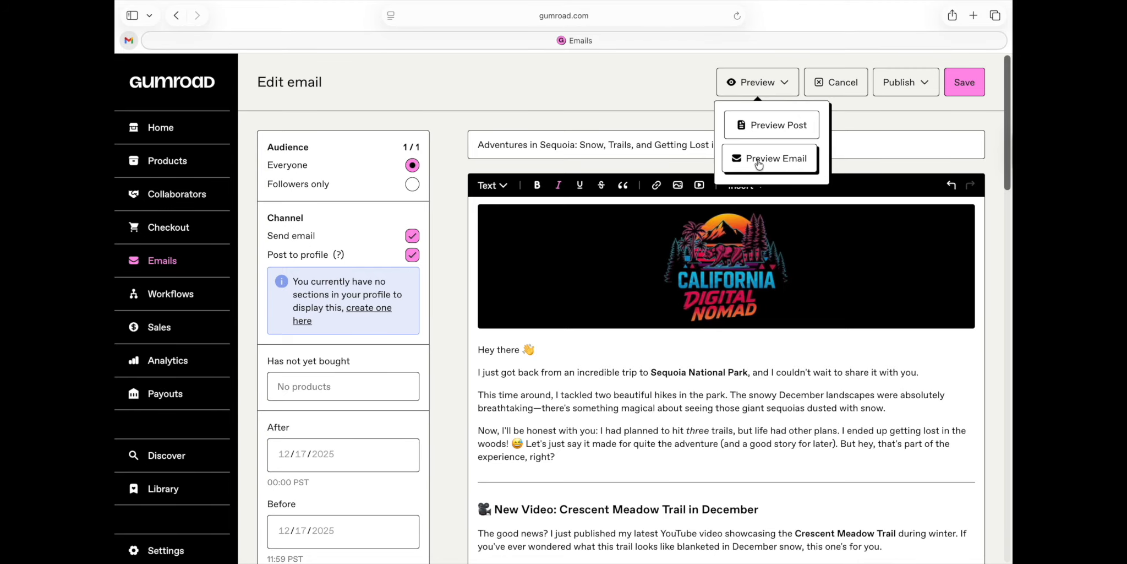
left_click(779, 168)
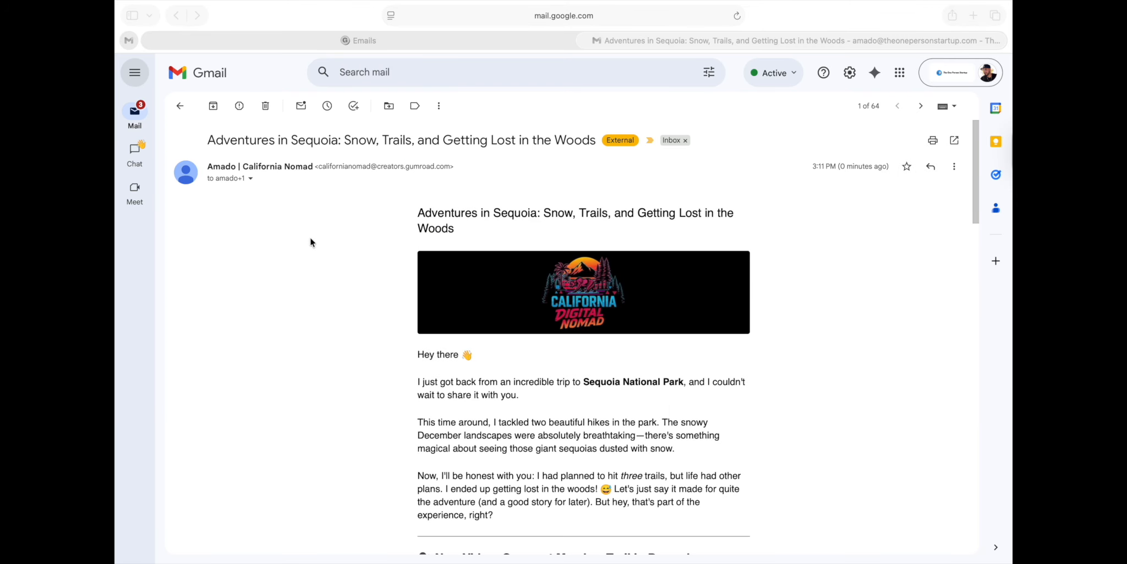
- Review the received newsletter email from the banner and greeting through the Crescent Meadow Trail video section
left_click(224, 142)
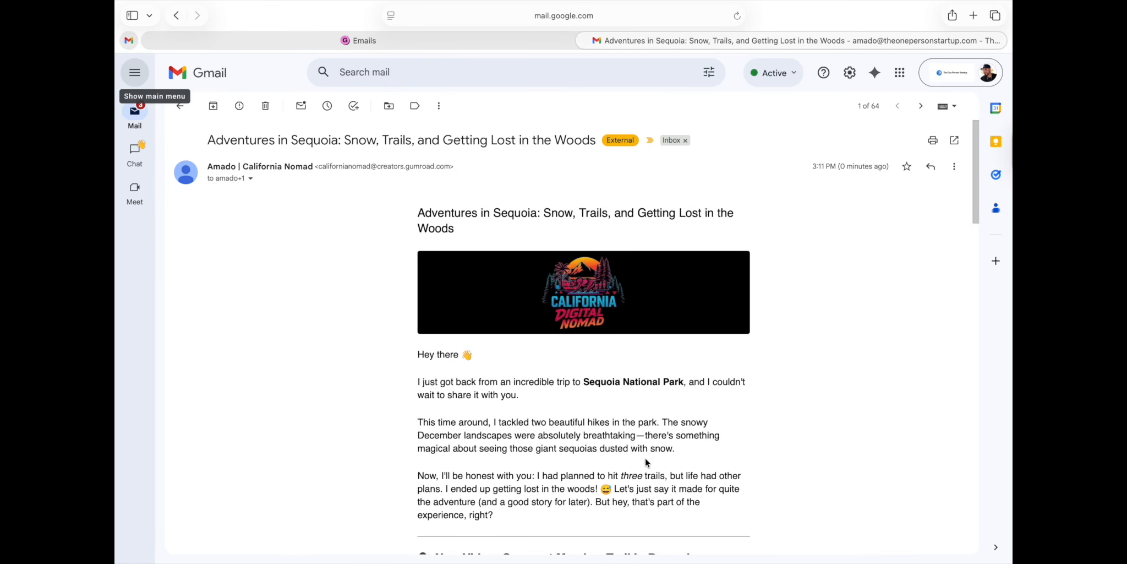
scroll(645, 459, "down", 2)
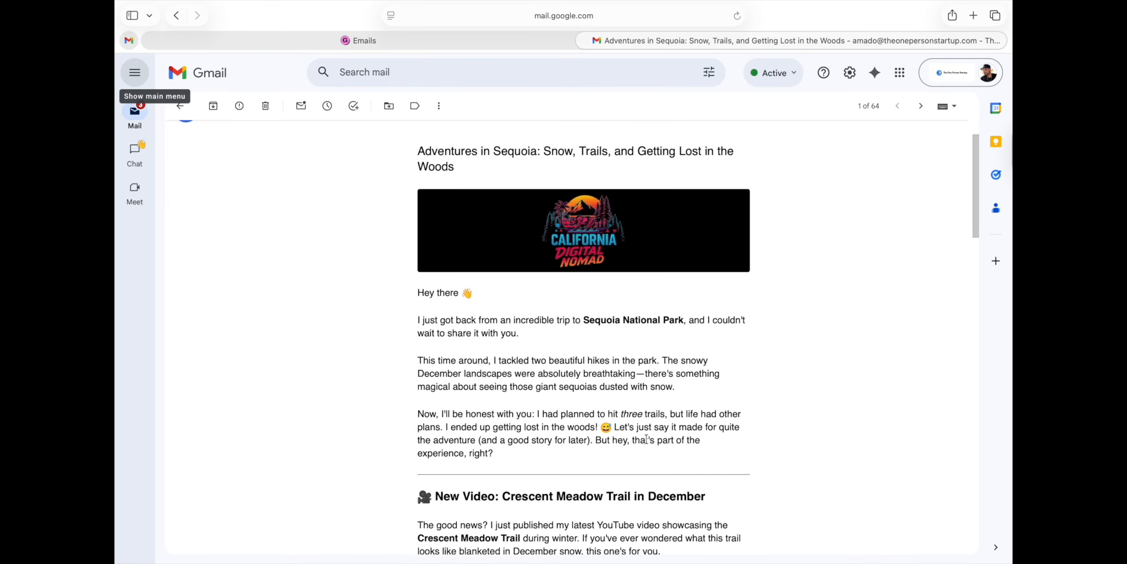
scroll(646, 439, "down", 5)
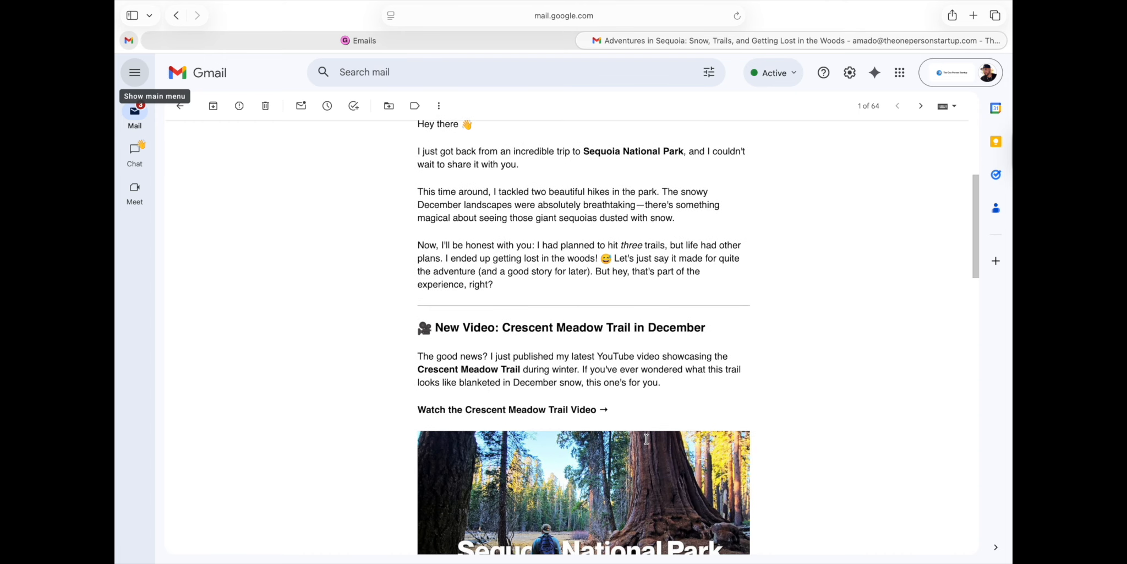
scroll(646, 439, "down", 4)
scroll(646, 438, "up", 5)
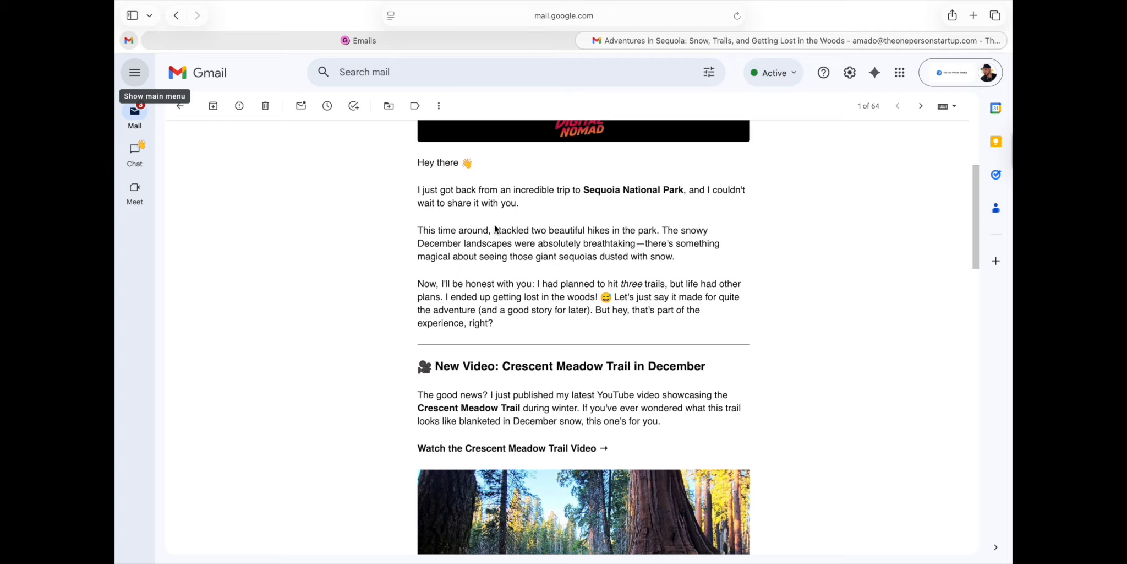
scroll(468, 279, "down", 3)
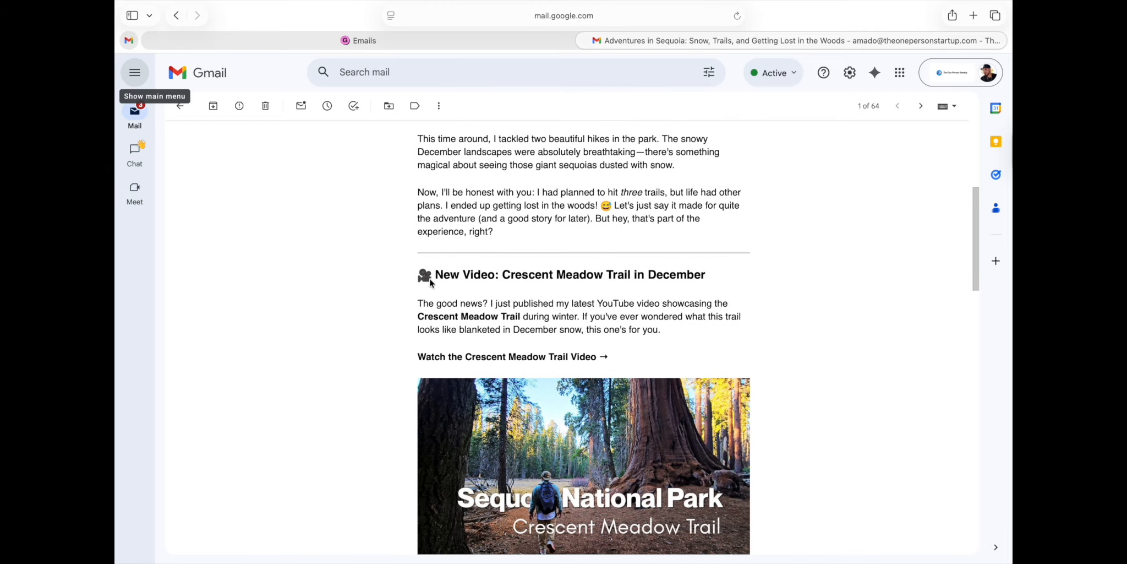
scroll(488, 299, "down", 5)
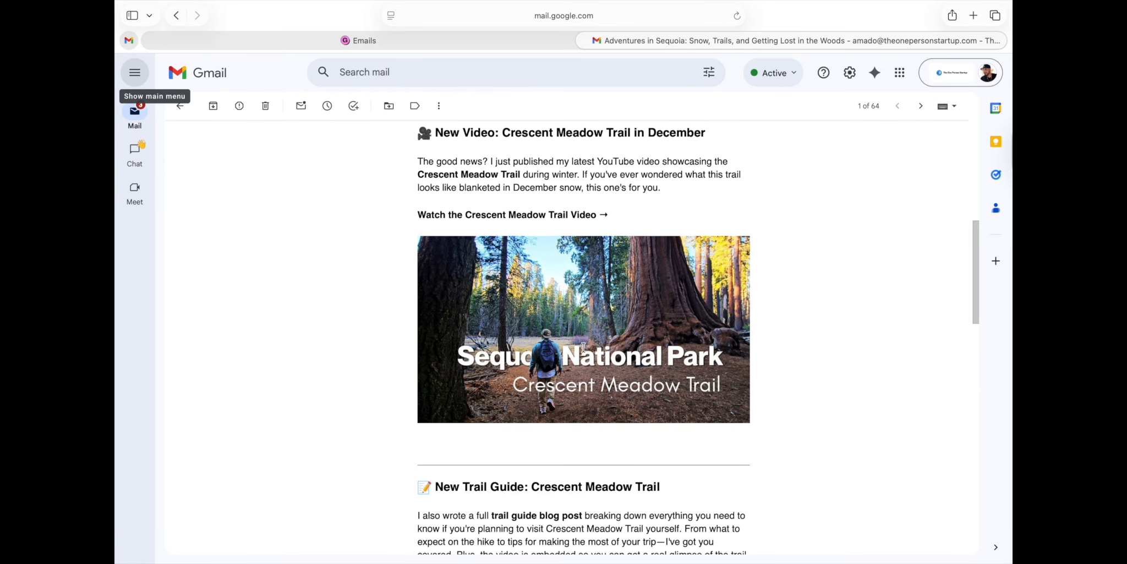
scroll(592, 339, "down", 2)
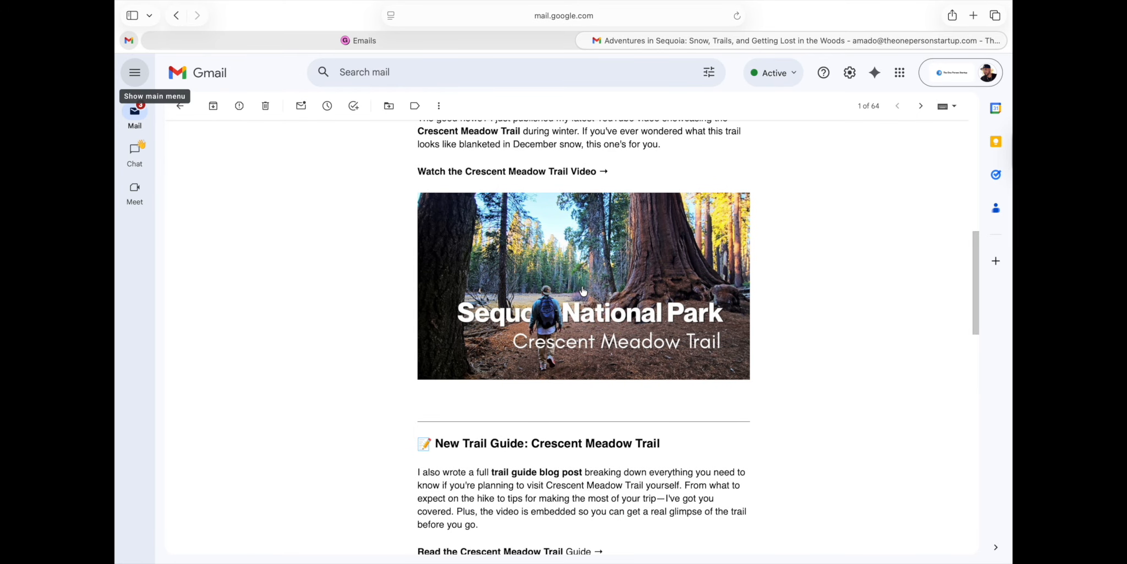
- Review the rest of the received email from the trail guide link to the footer, and dismiss the Google Chat sharing tip
scroll(592, 304, "down", 8)
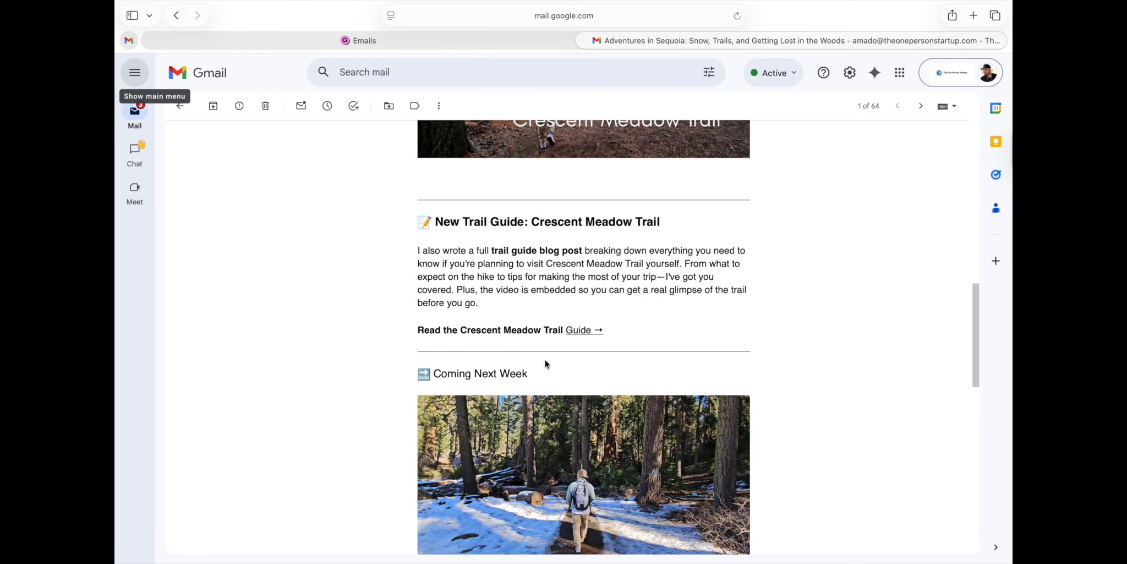
scroll(544, 363, "down", 3)
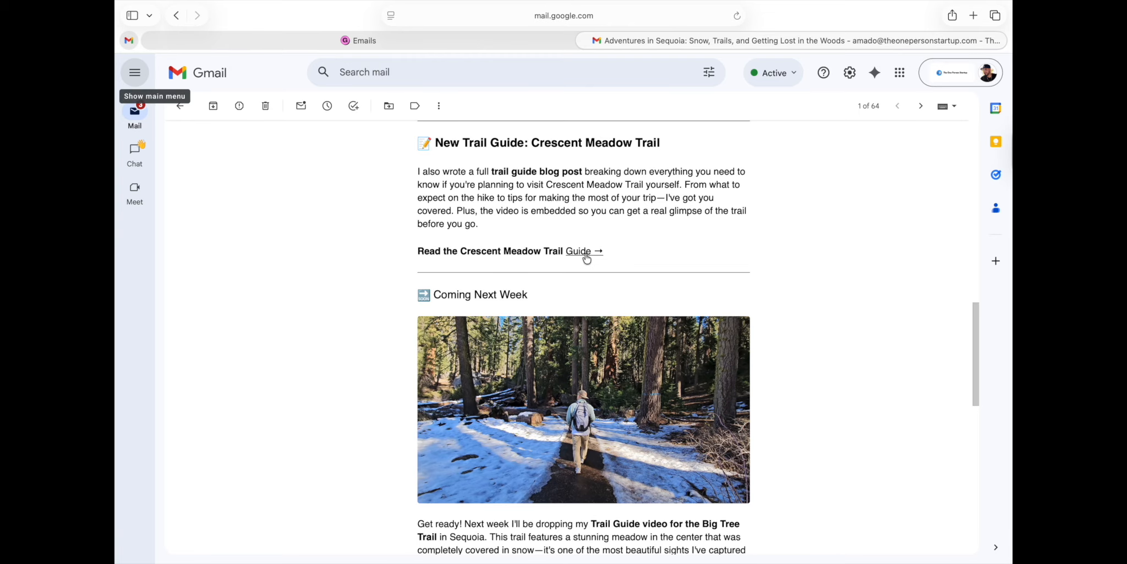
scroll(586, 256, "down", 8)
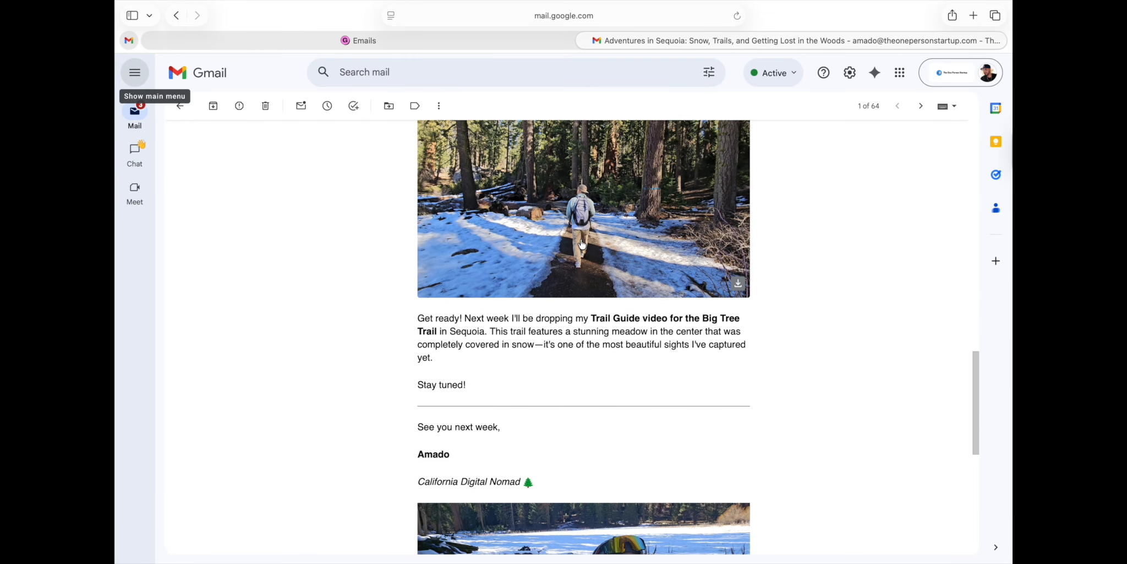
scroll(582, 244, "down", 13)
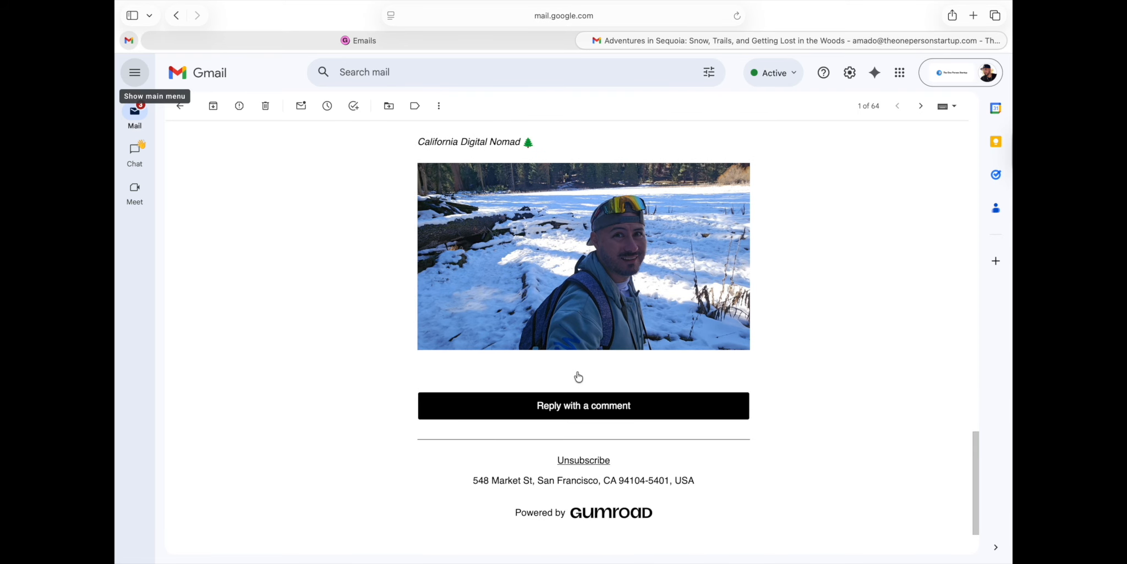
scroll(578, 377, "down", 3)
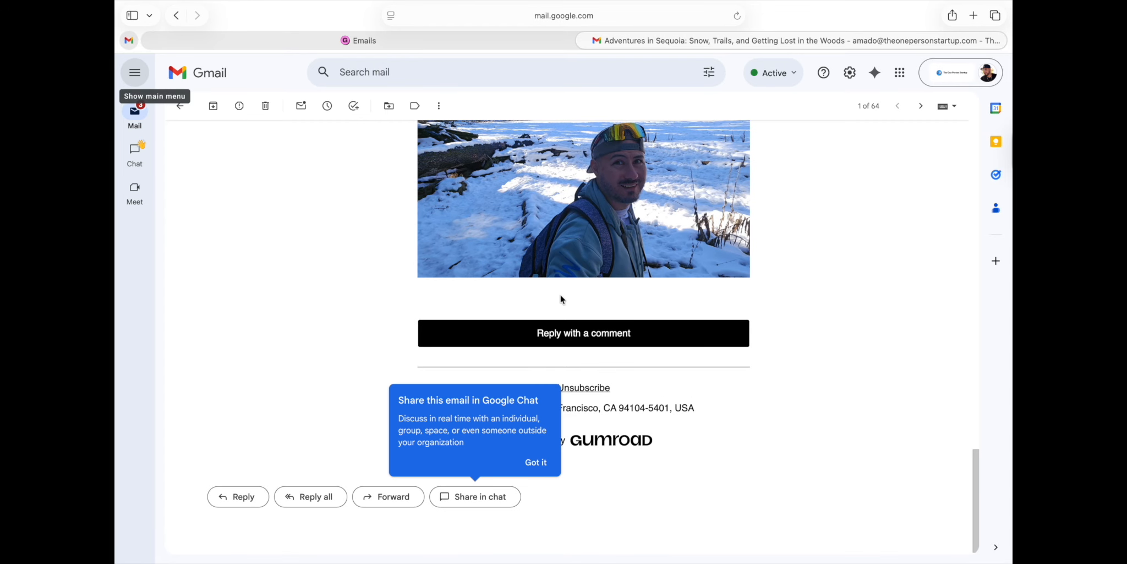
left_click(560, 296)
- Test the X post photo below the email's signature by opening its link, and close the X tab
scroll(516, 298, "up", 6)
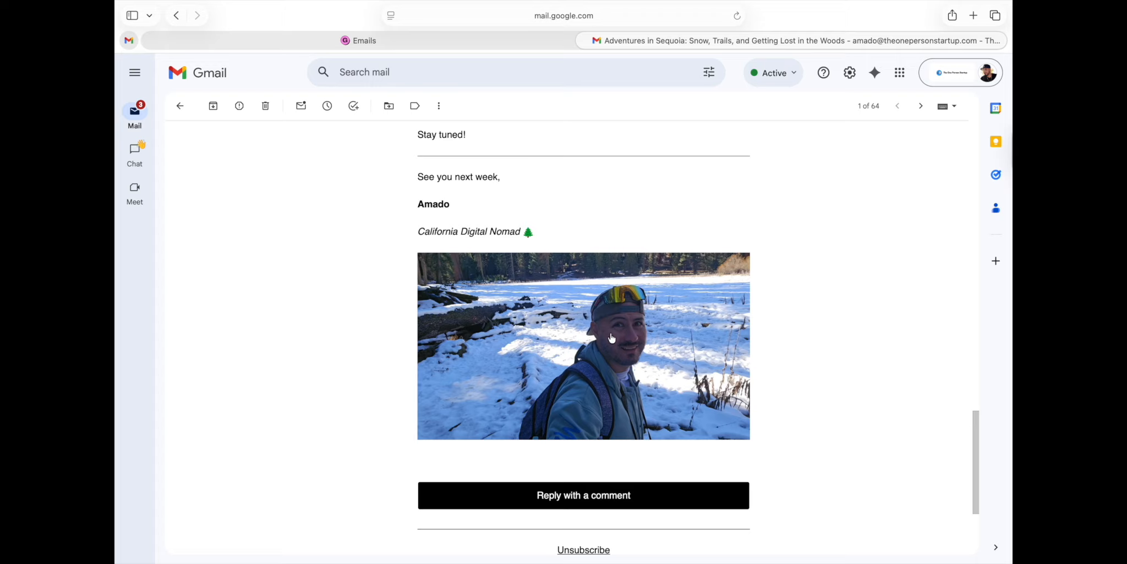
left_click(612, 337)
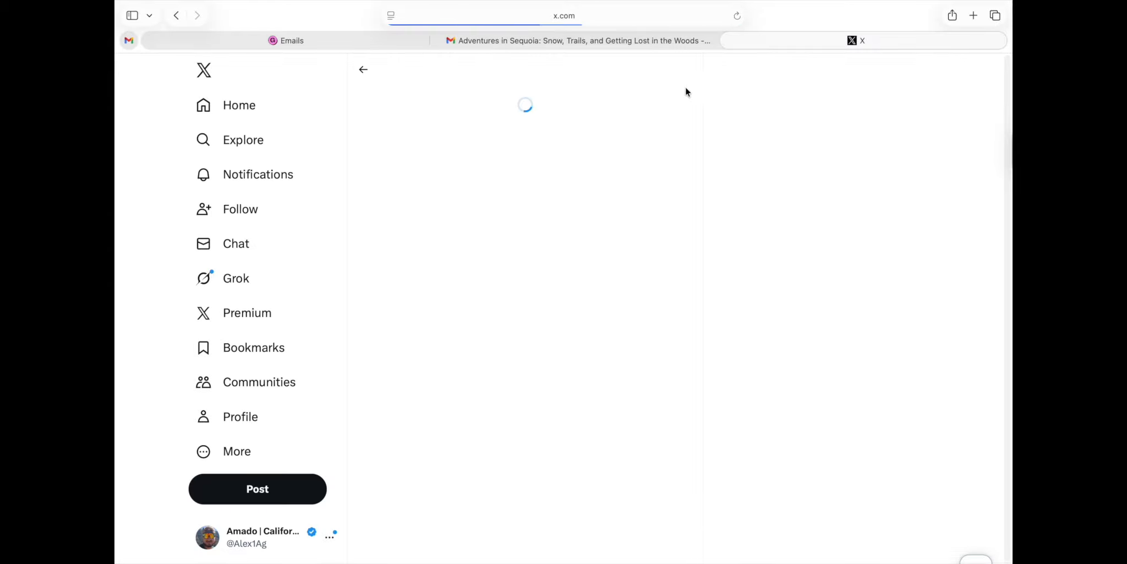
left_click(728, 40)
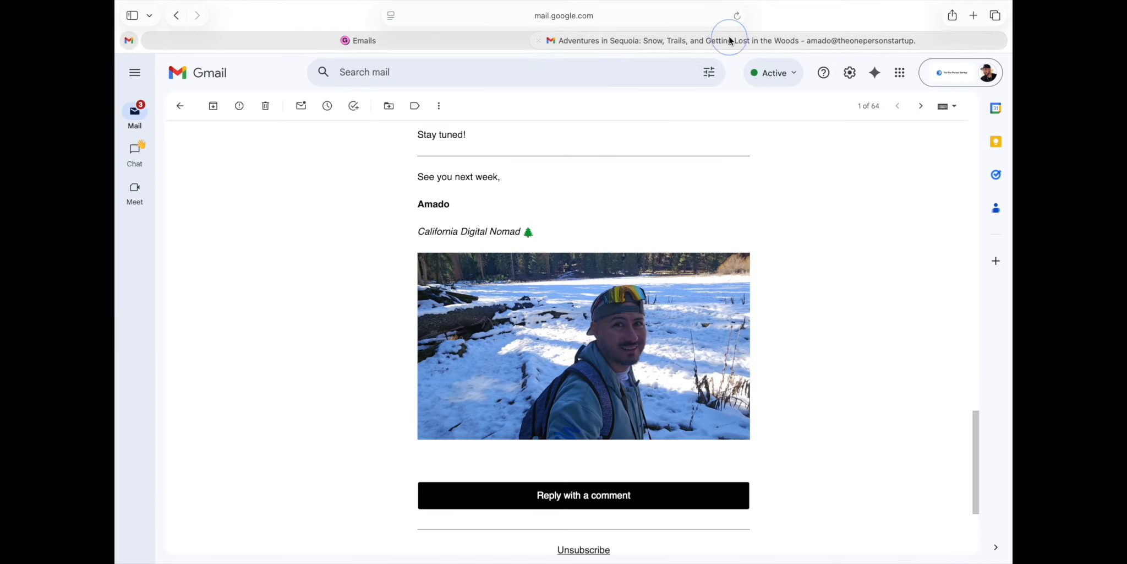
- Return to the Gumroad email editor and compare the embedded X post below the signature with its emailed version
key("ctrl+shift+Tab")
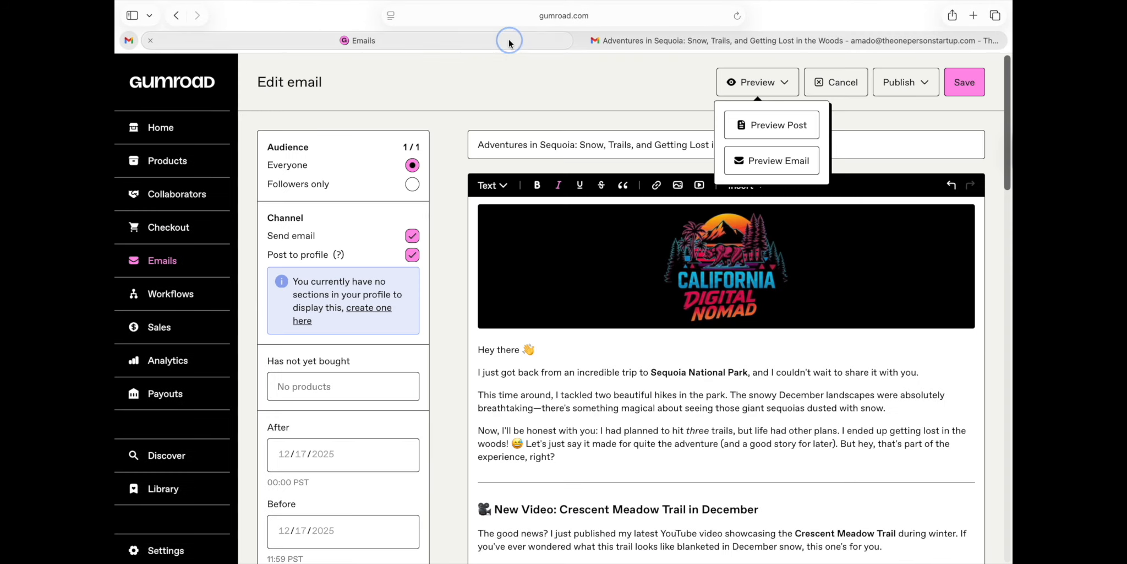
scroll(639, 254, "down", 20)
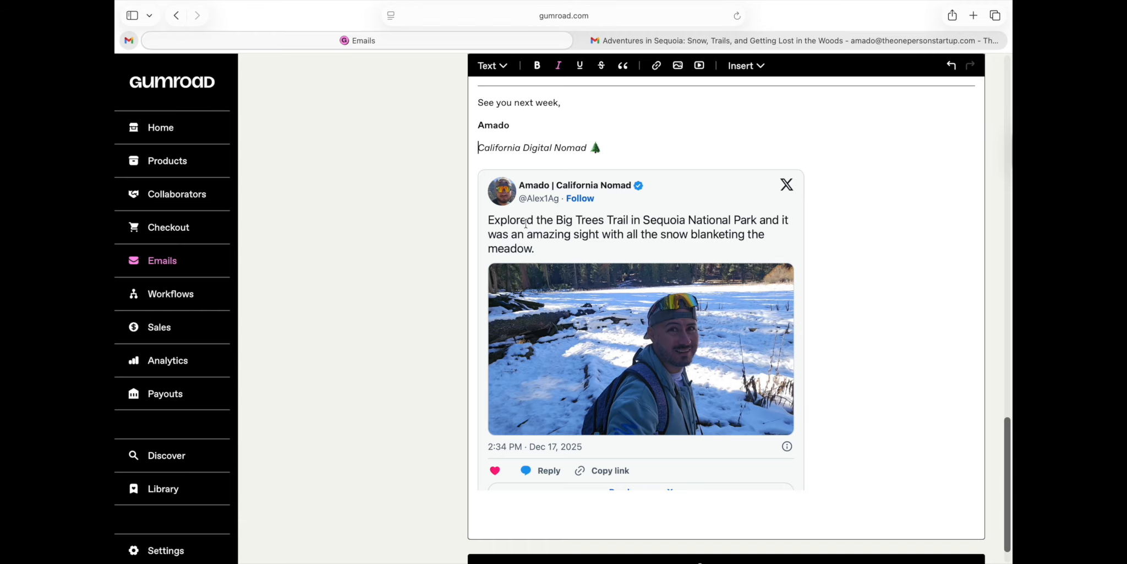
scroll(653, 336, "down", 2)
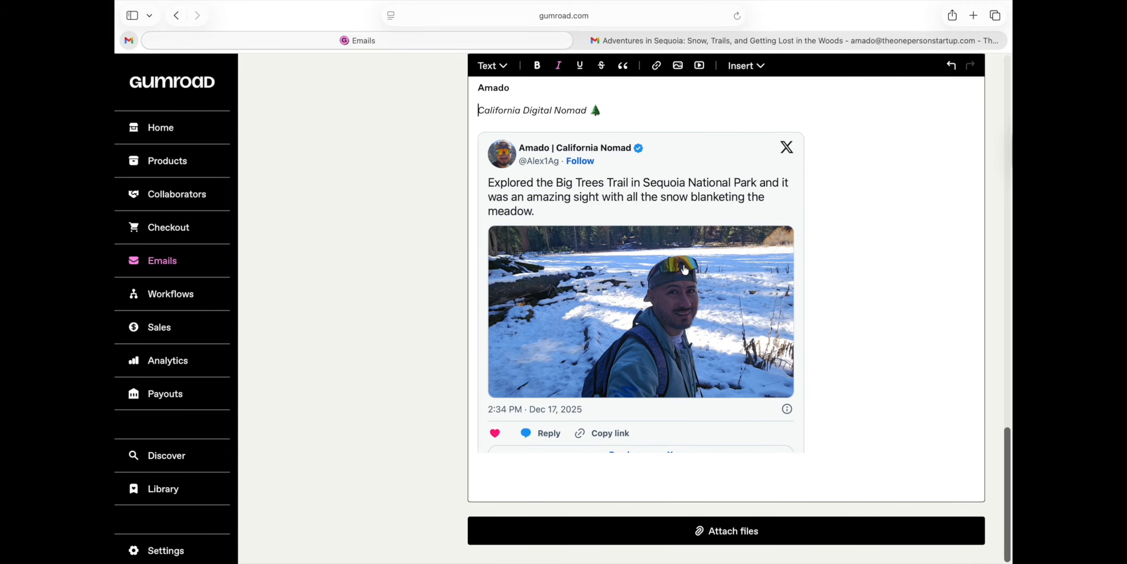
scroll(810, 265, "up", 20)
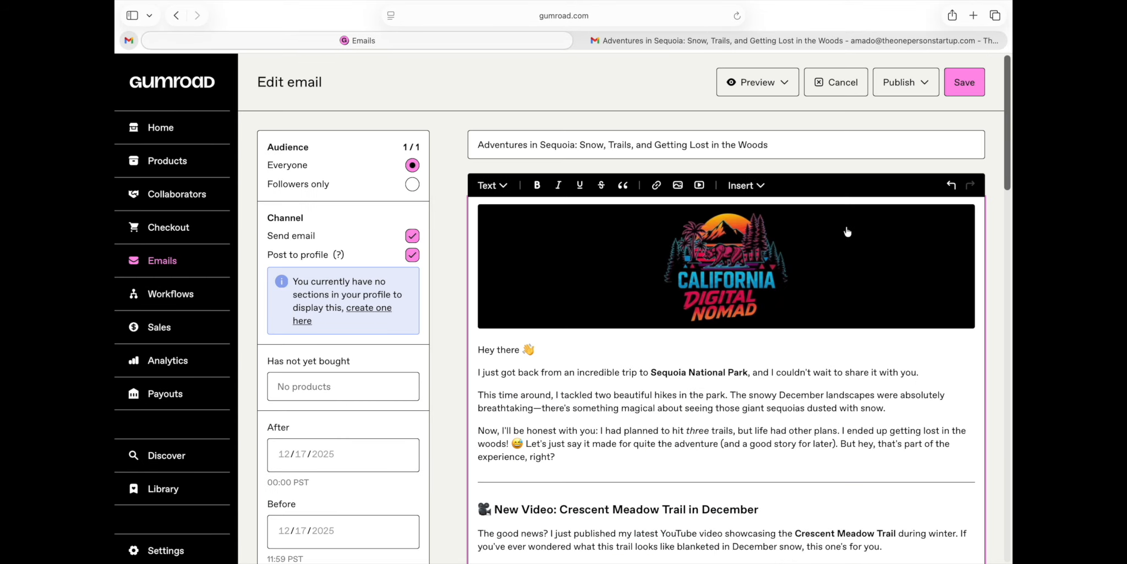
- Set the newsletter's scheduled publishing date and time to 12/24/2025, 05:13 AM, and close the publishing options
left_click(922, 88)
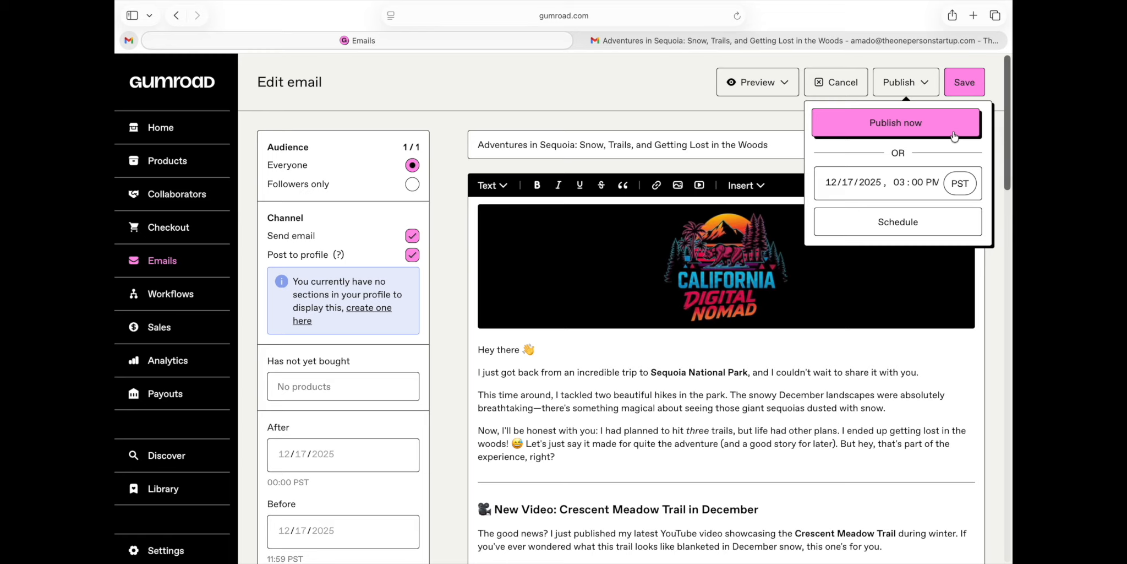
left_click(849, 182)
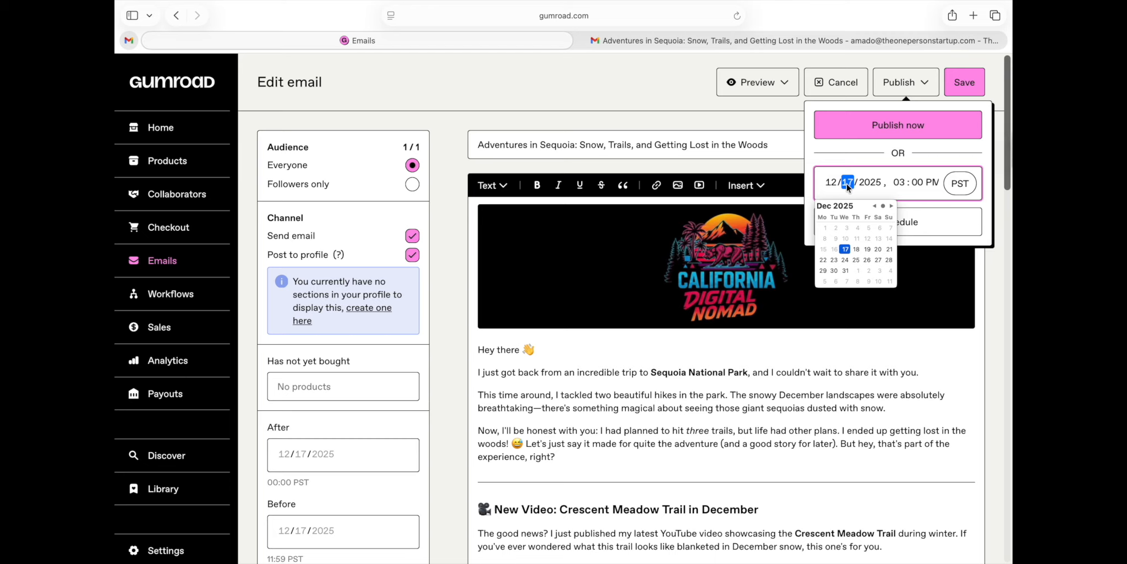
left_click(845, 260)
left_click(899, 182)
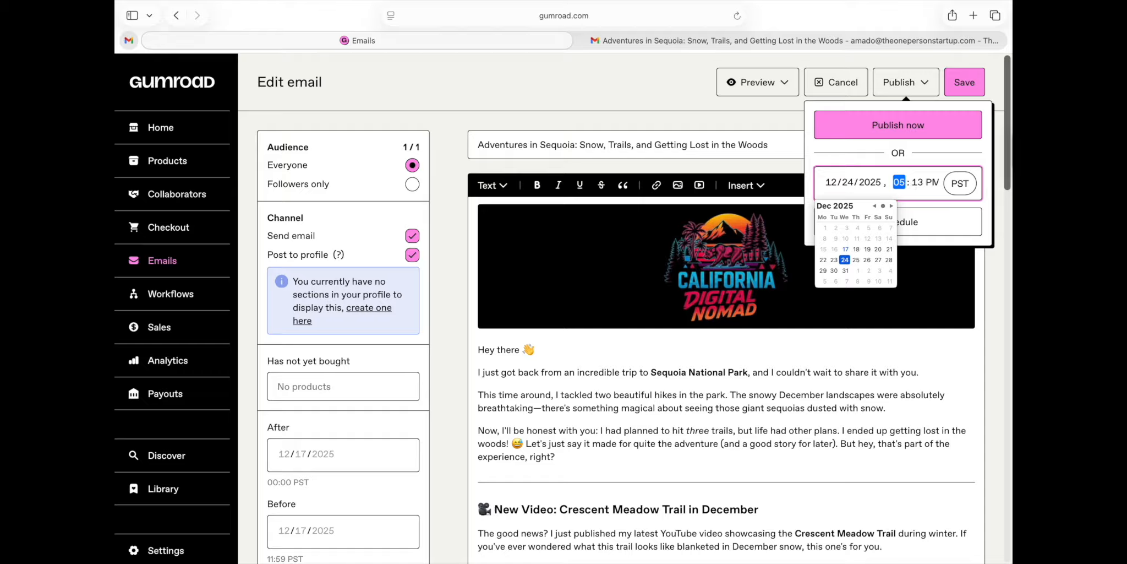
left_click(930, 183)
left_click(869, 155)
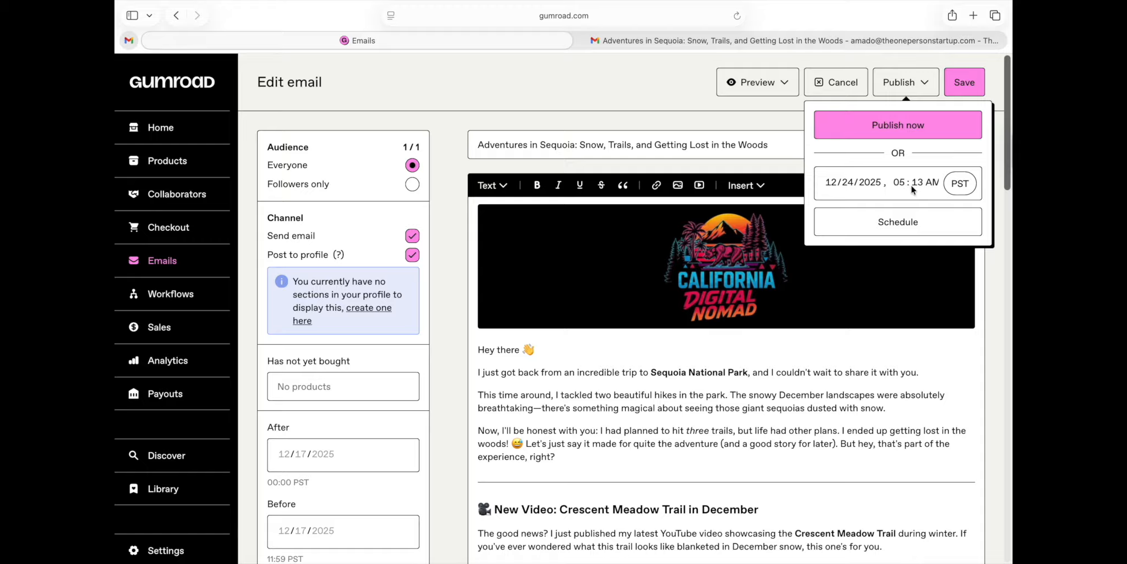
left_click(612, 373)
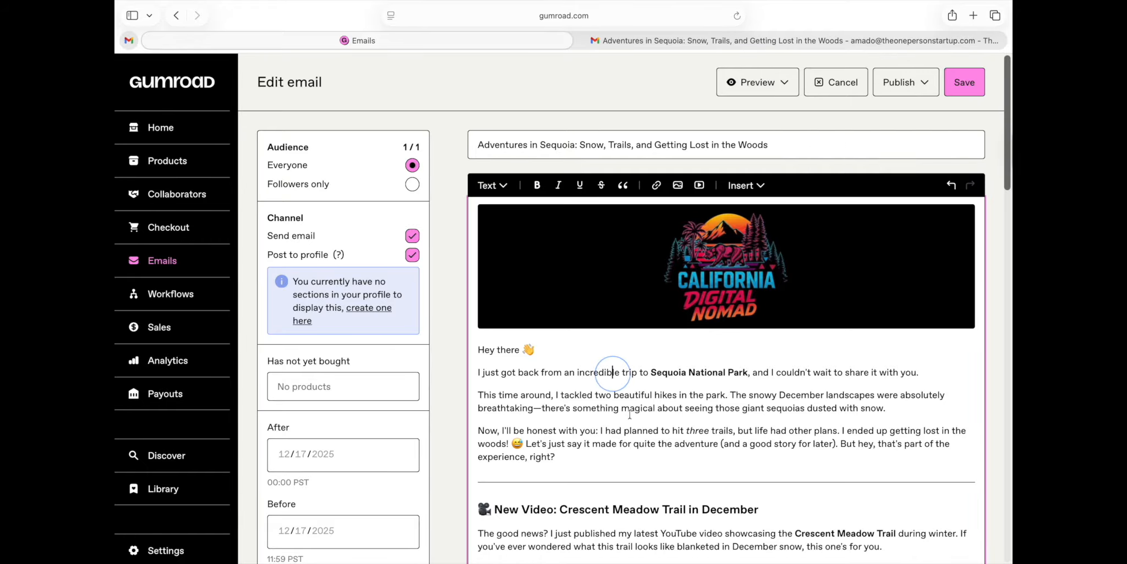
- Look over the whole newsletter draft in the editor and check its publishing and scheduling options again
scroll(641, 399, "down", 2)
scroll(682, 318, "down", 4)
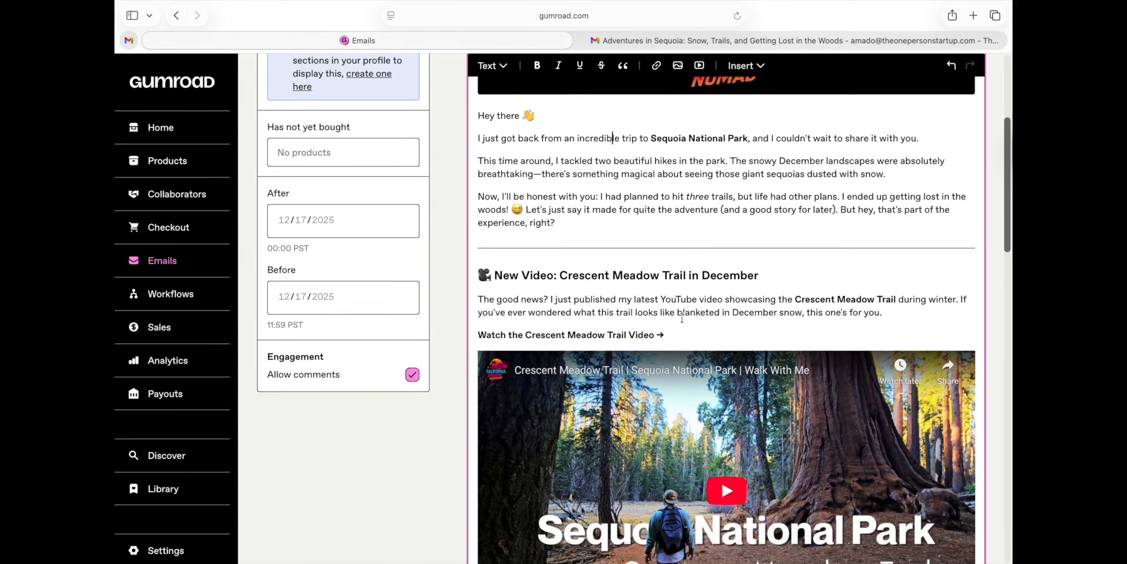
scroll(682, 317, "down", 7)
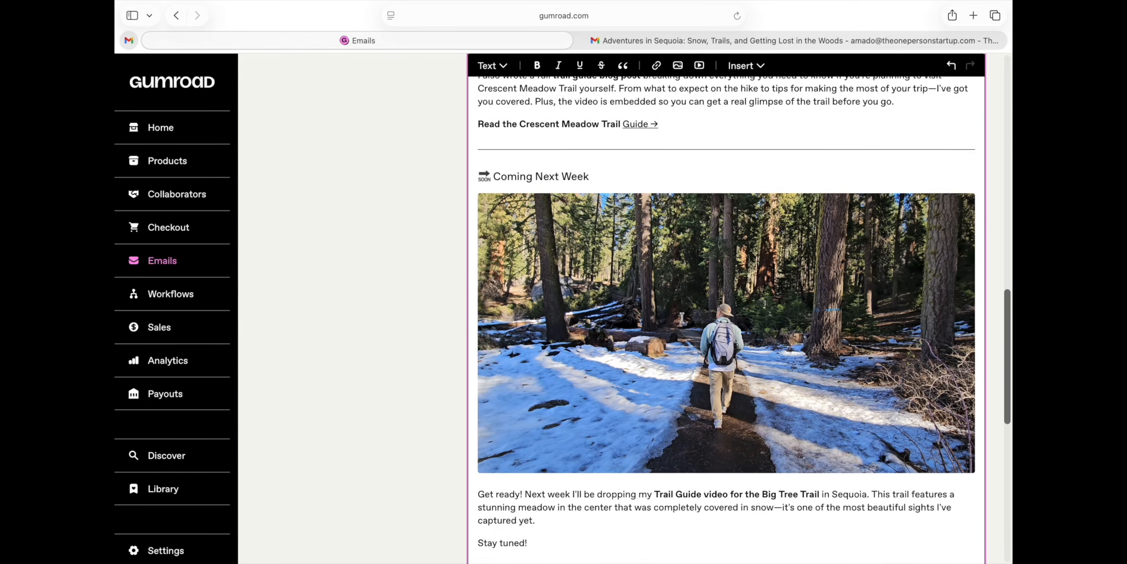
scroll(682, 317, "down", 8)
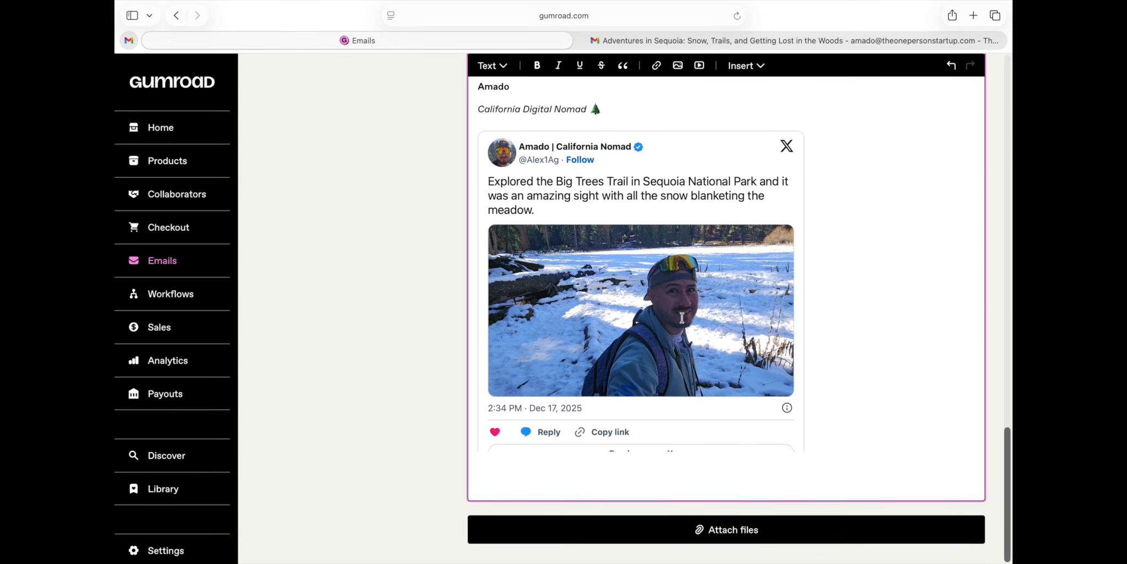
scroll(683, 322, "up", 20)
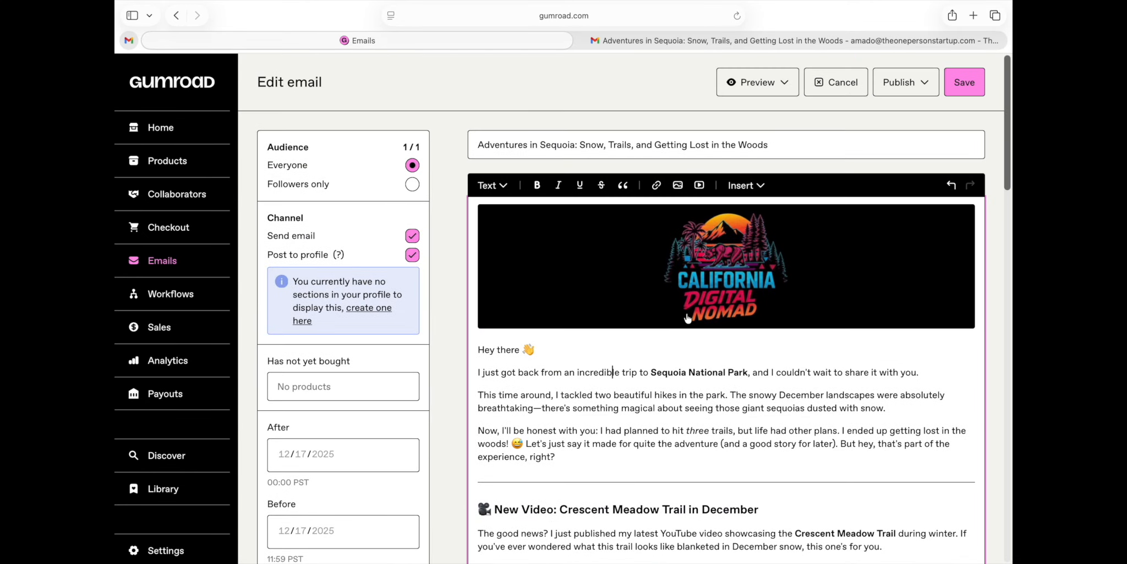
left_click(903, 83)
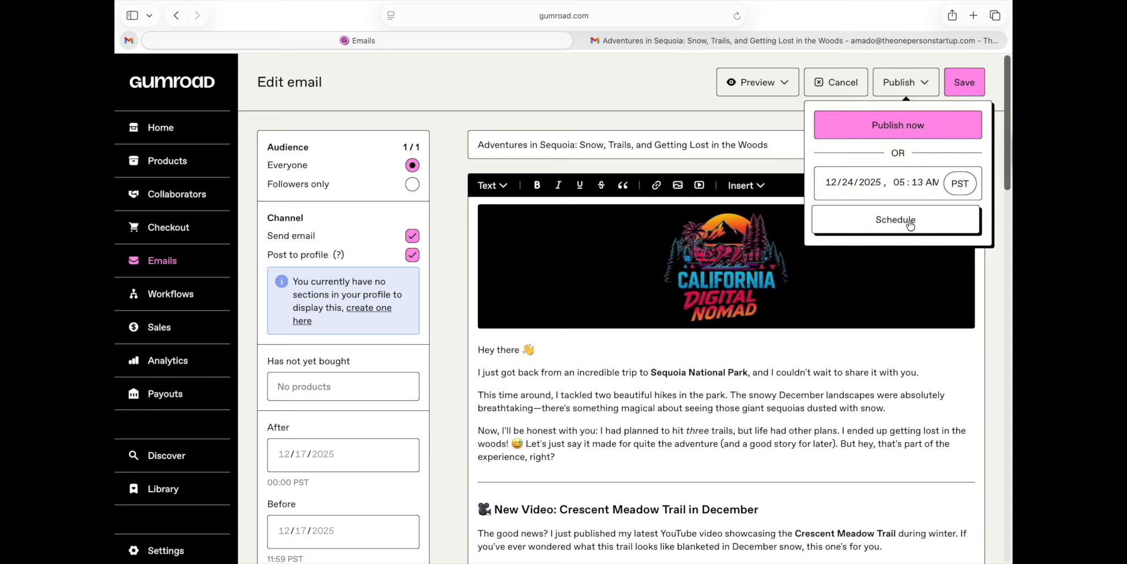
left_click(619, 145)
scroll(649, 254, "down", 8)
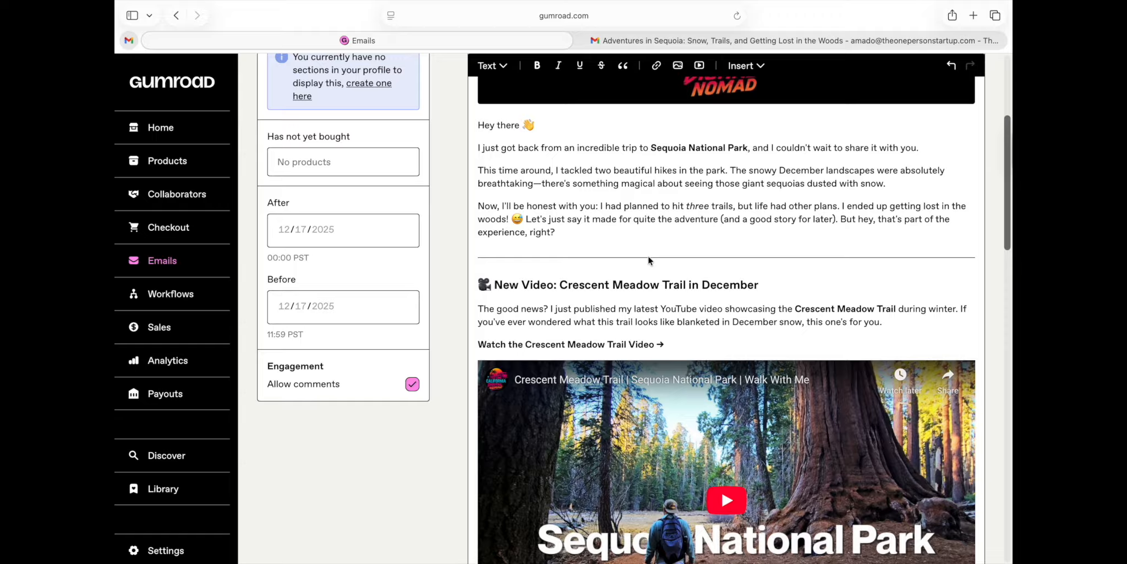
scroll(650, 260, "down", 6)
scroll(650, 255, "up", 12)
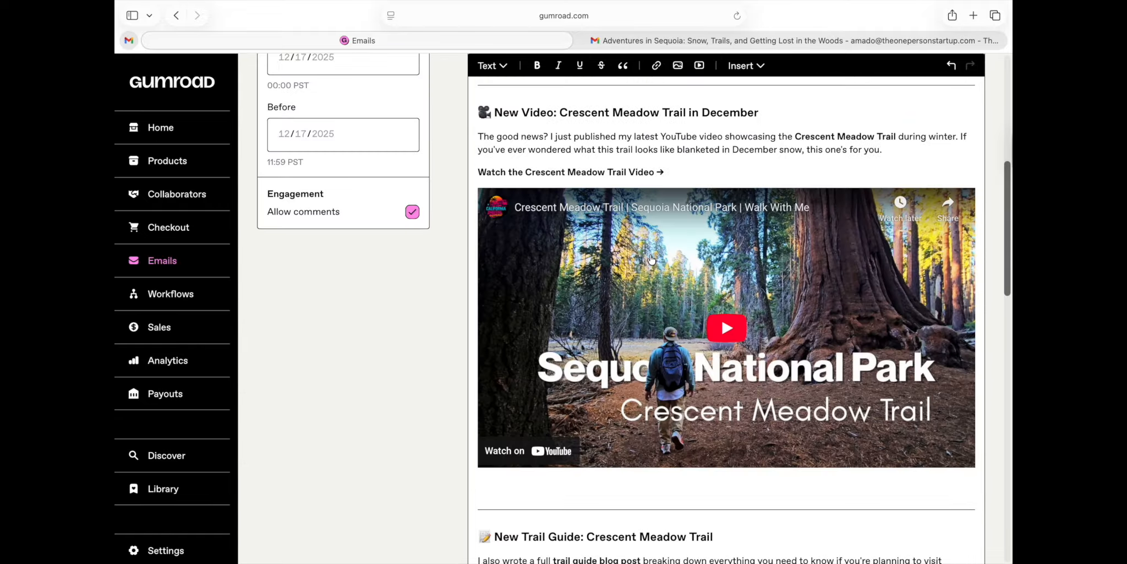
scroll(650, 254, "up", 3)
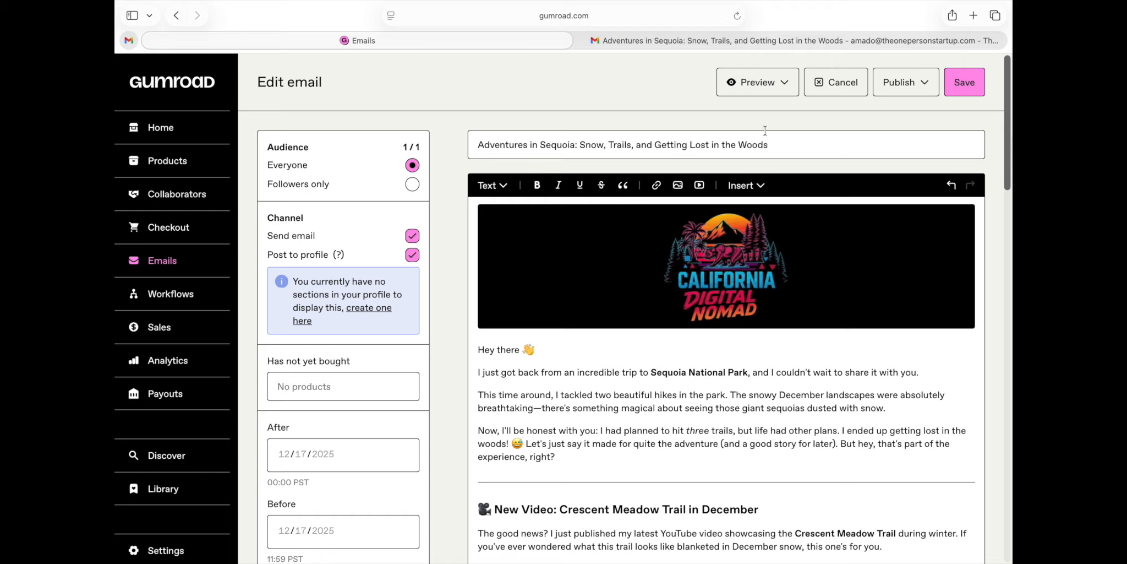
- Clear the entire title of the newsletter draft
left_click(798, 145)
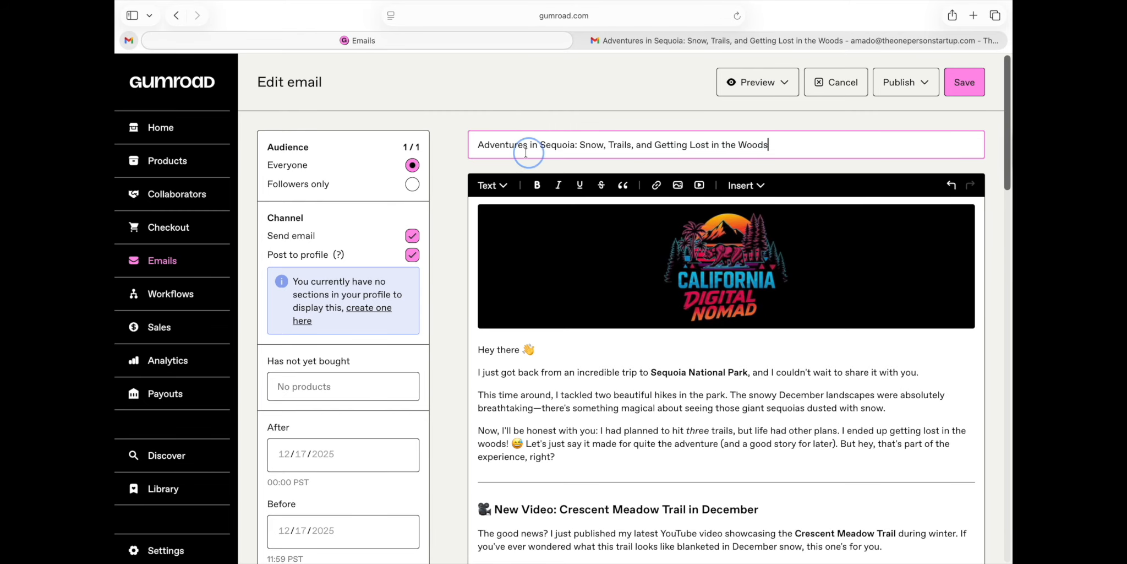
left_click(476, 144, "shift")
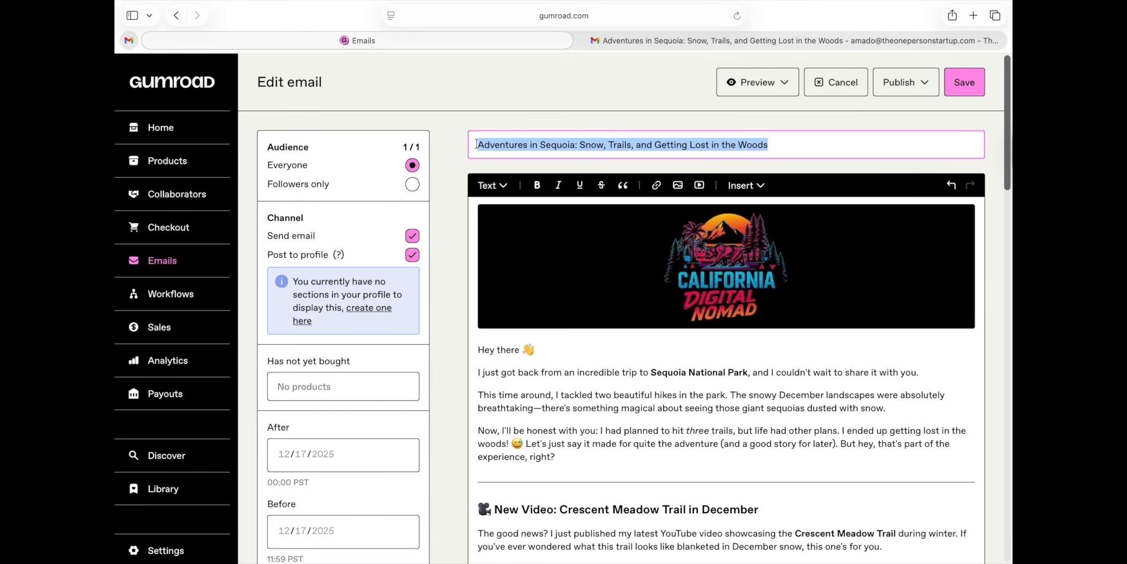
key("BackSpace")
scroll(798, 405, "down", 15)
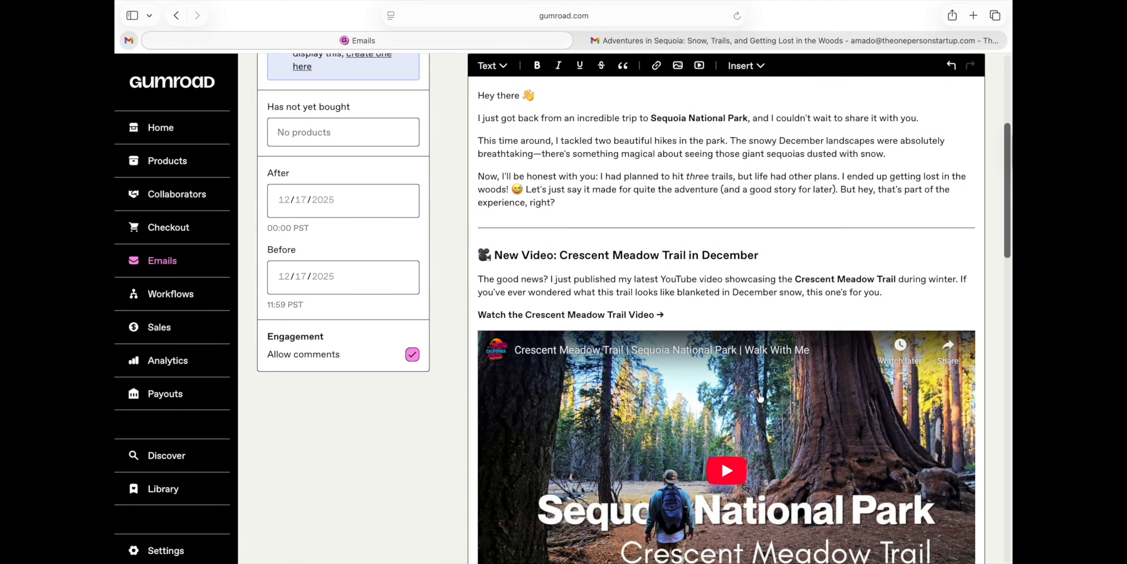
- Delete all the Sequoia trip content from the email body, keeping only the California Digital Nomad banner
scroll(827, 405, "down", 7)
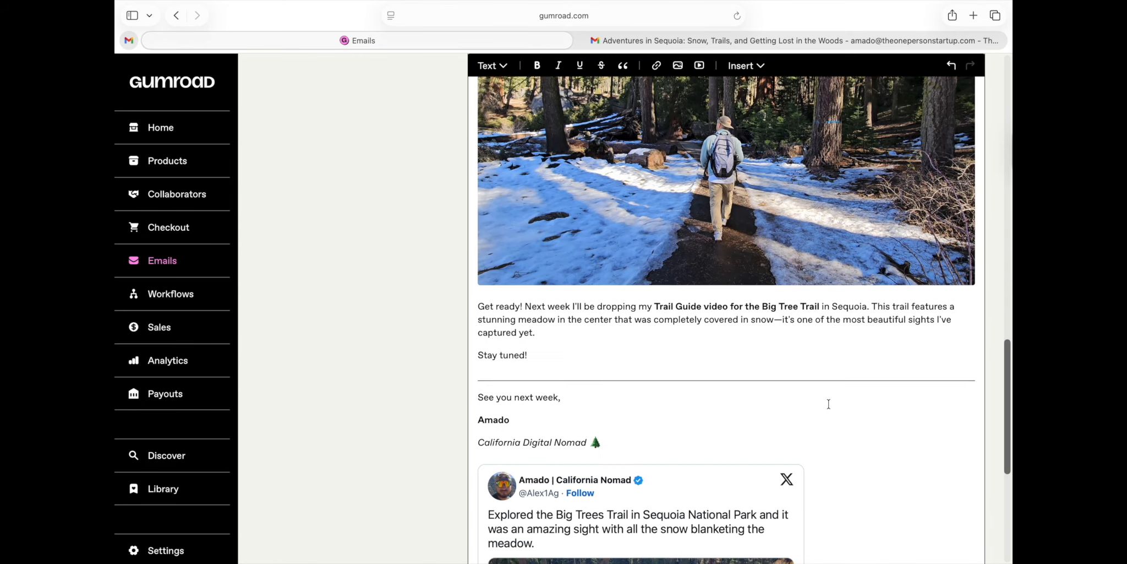
left_click_drag(828, 405, 721, 256)
type("]")
left_click_drag(611, 119, 574, 265)
key("BackSpace")
left_click(495, 394)
key("BackSpace")
key("BackSpace")
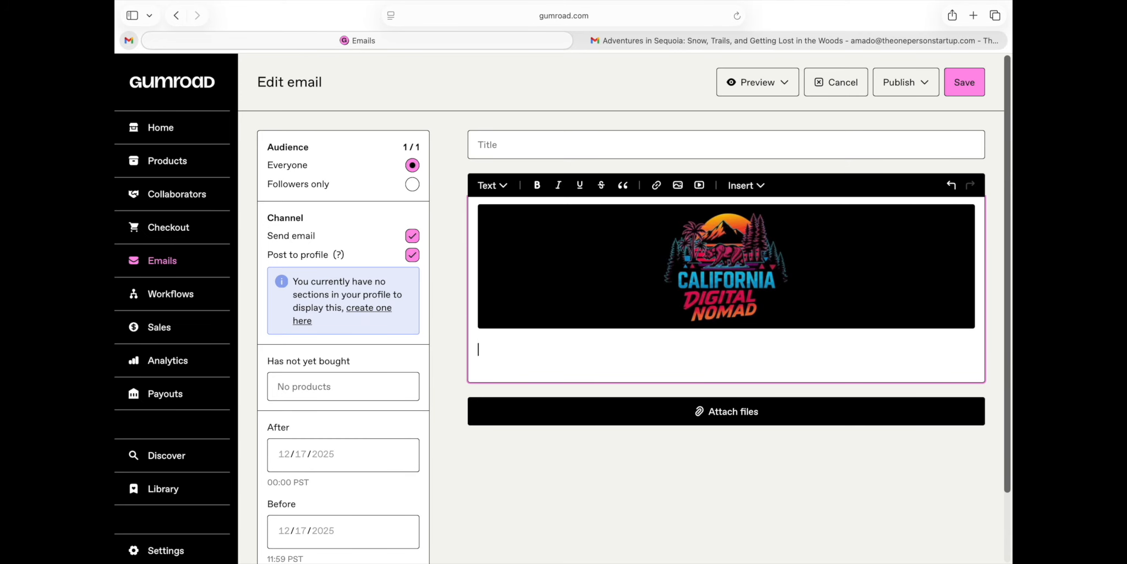
- Title the email "You Decide: Where Should I Hike Next?"
key("super+Tab")
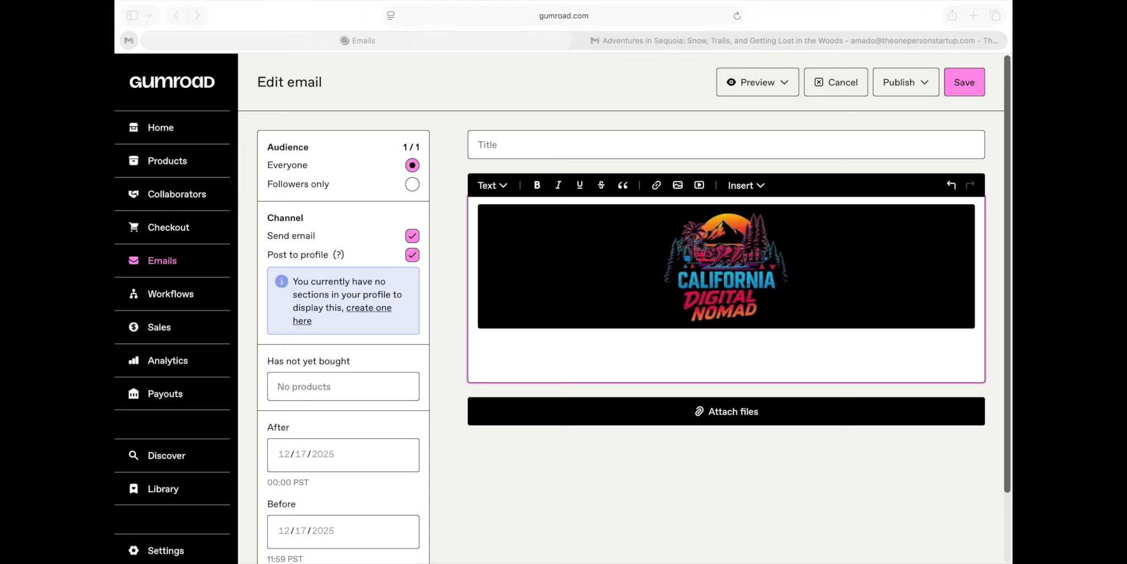
left_click(505, 145)
type("You Decide: Where Should I Hike Next?")
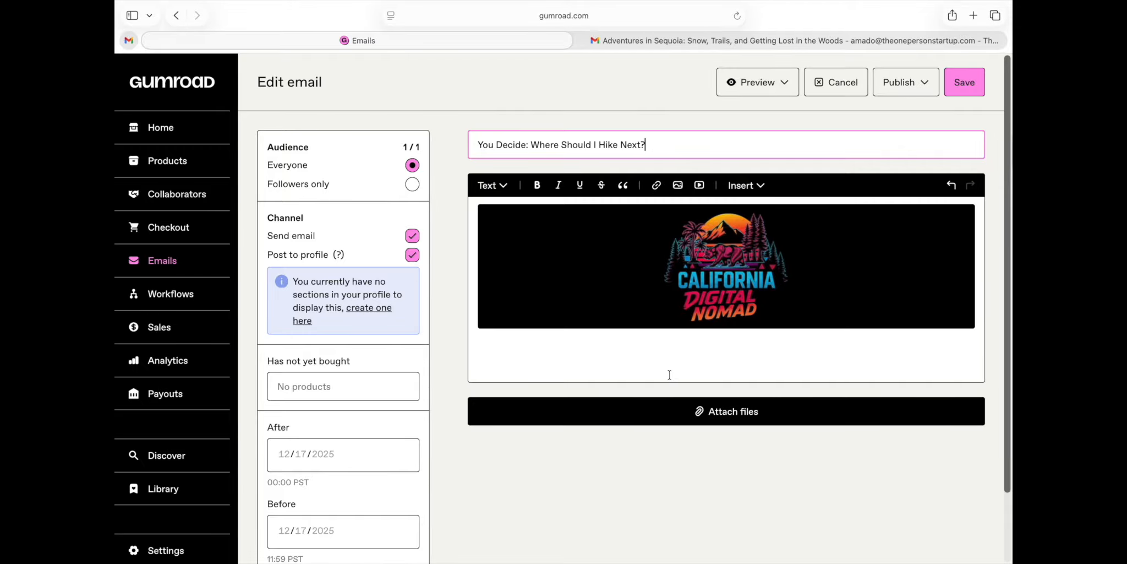
- Paste the prepared text below the banner, from "Hey adventurer!" through the three trail options to the invitation to vote on X
left_click(550, 347)
key("super+v")
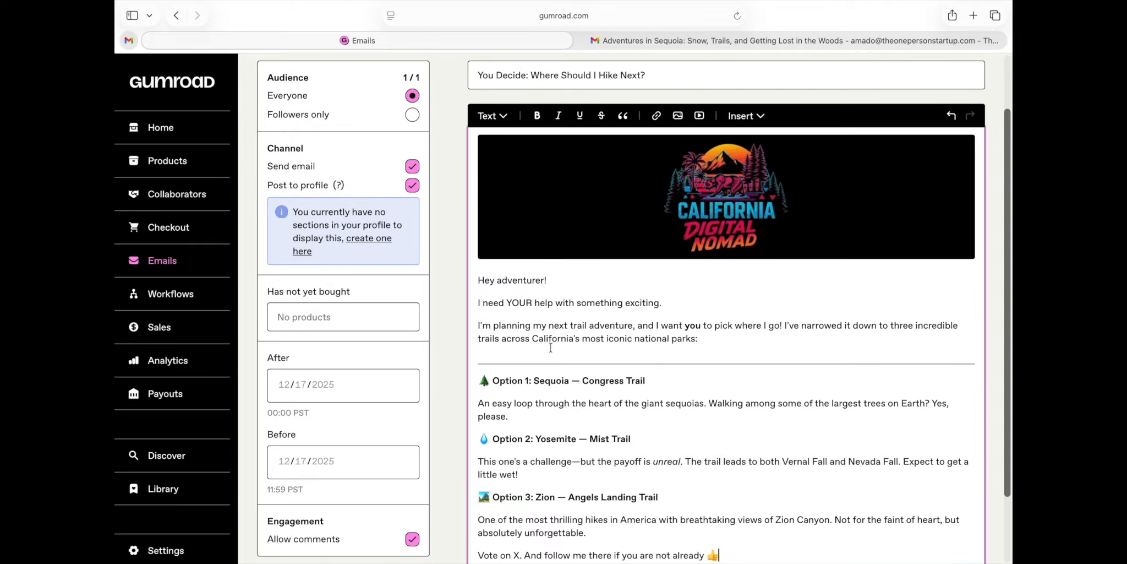
scroll(553, 345, "down", 3)
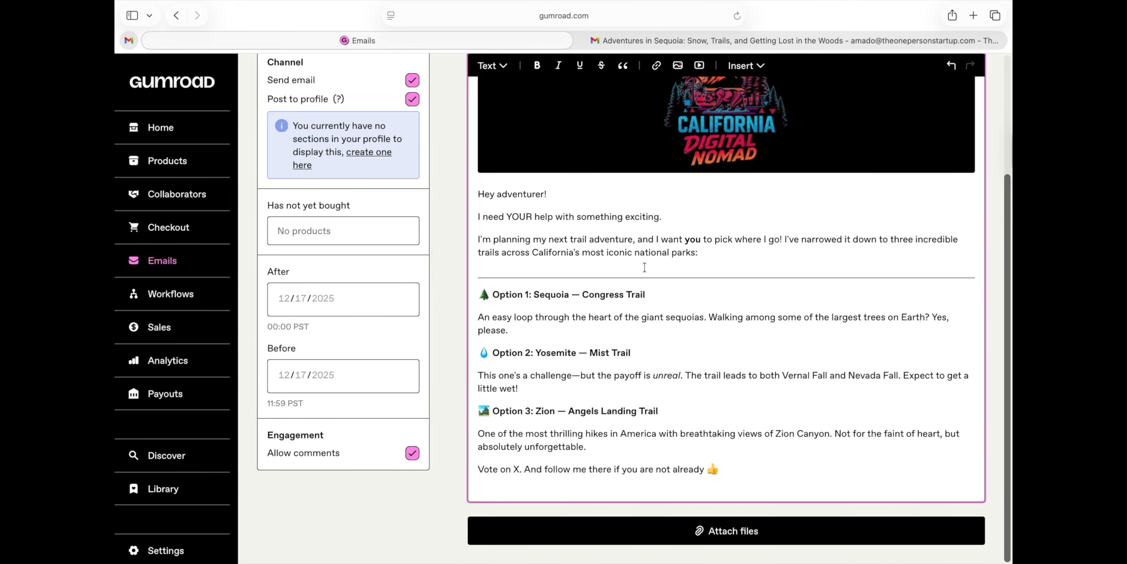
left_click(607, 277)
- Embed the X poll post asking which hike to do next on a new line below the "Vote on X" sentence
left_click(736, 468)
key("Return")
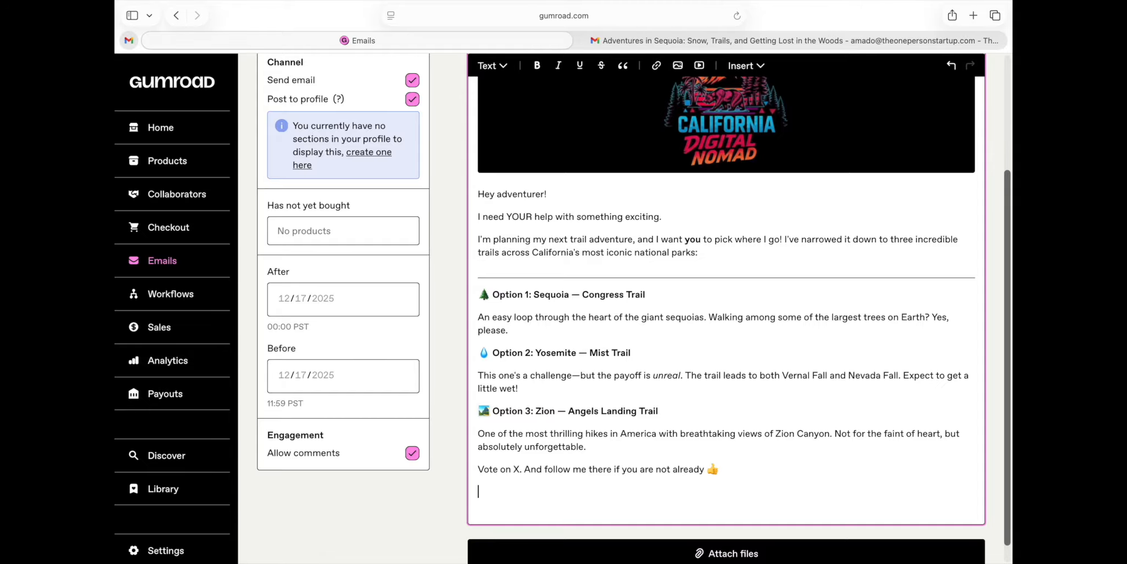
scroll(608, 464, "down", 1)
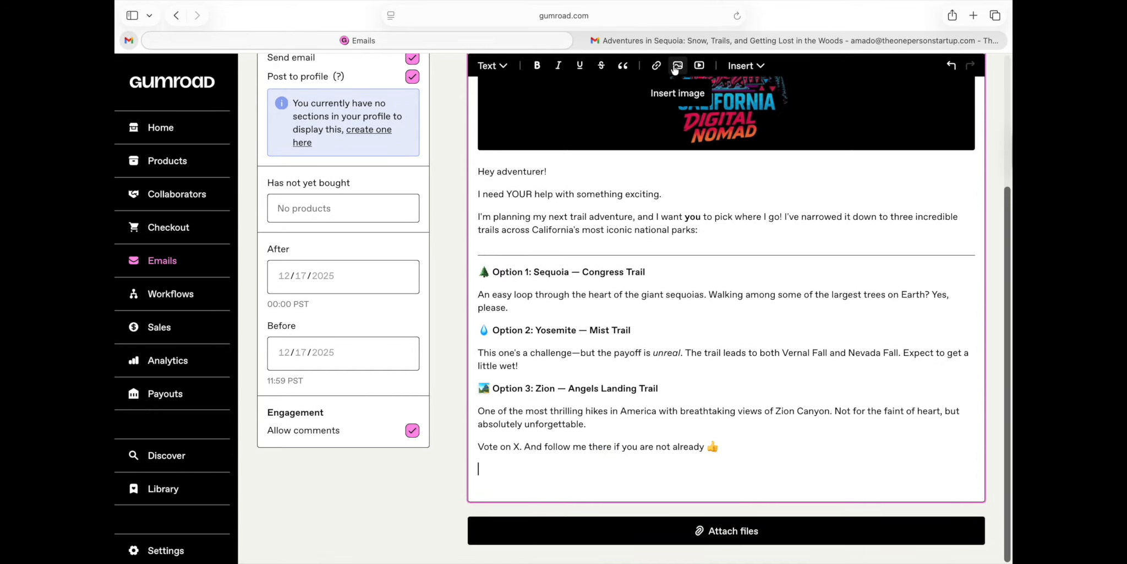
left_click(746, 66)
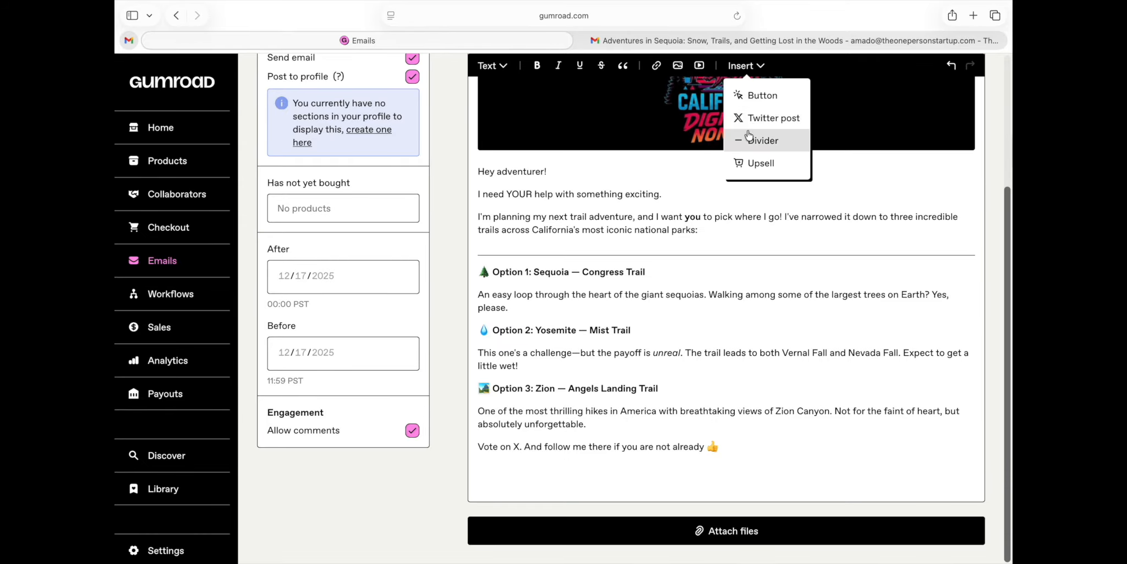
left_click(754, 118)
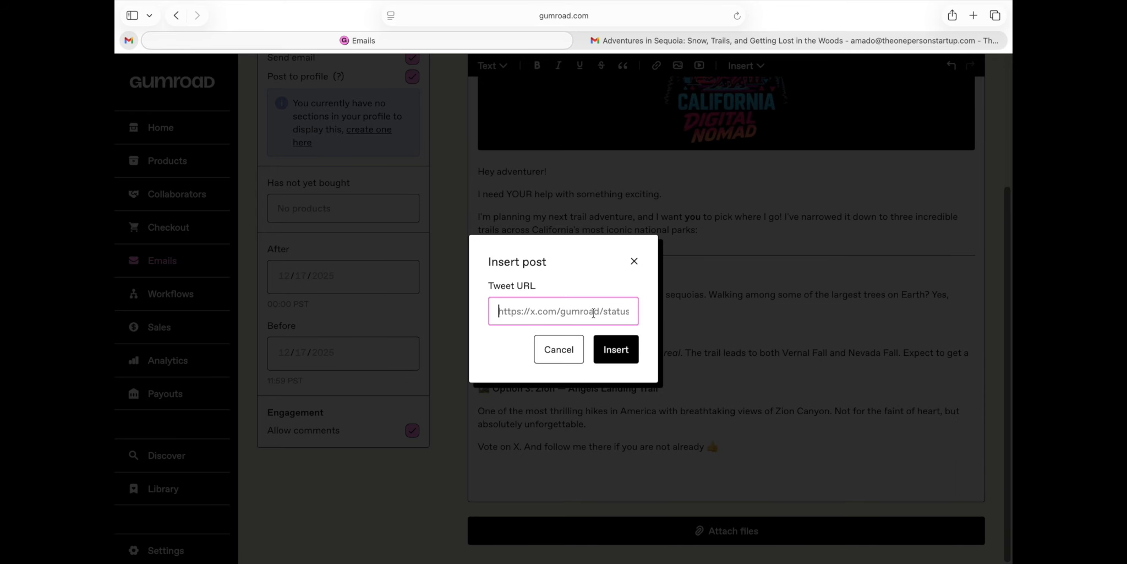
key("super+v")
left_click(616, 349)
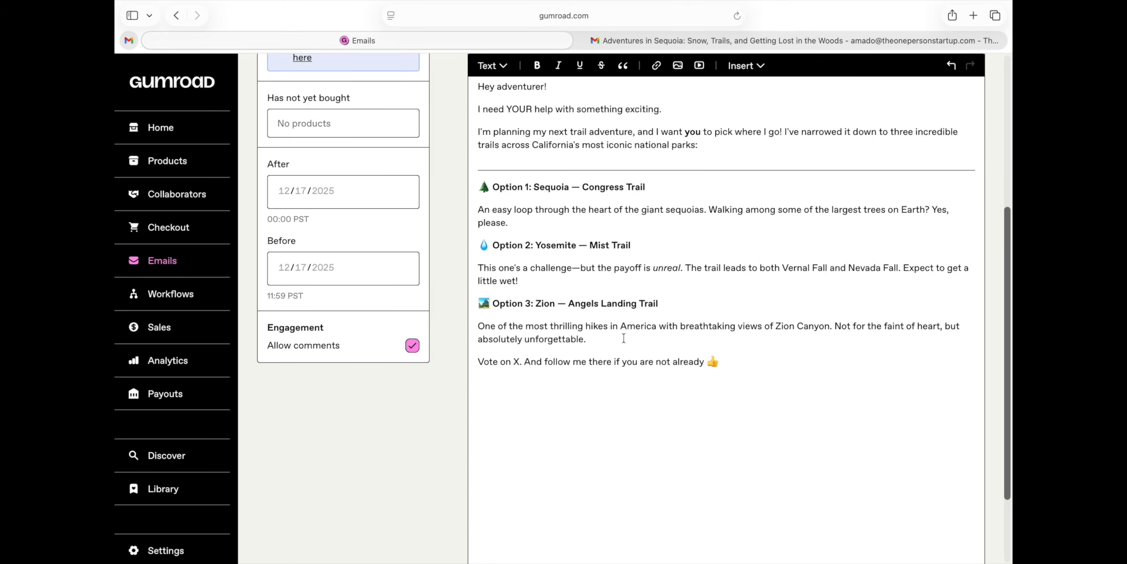
scroll(633, 336, "down", 3)
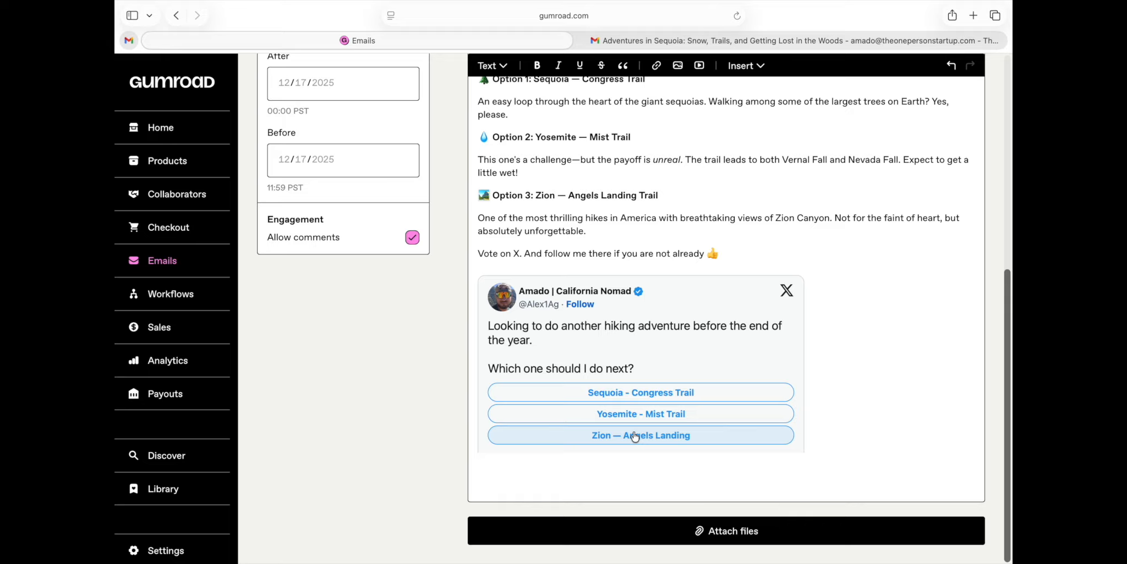
- Add a divider below the embedded poll and paste the Winter Gear Drop, Early Bird Special and sign-off text beneath it
left_click(652, 467)
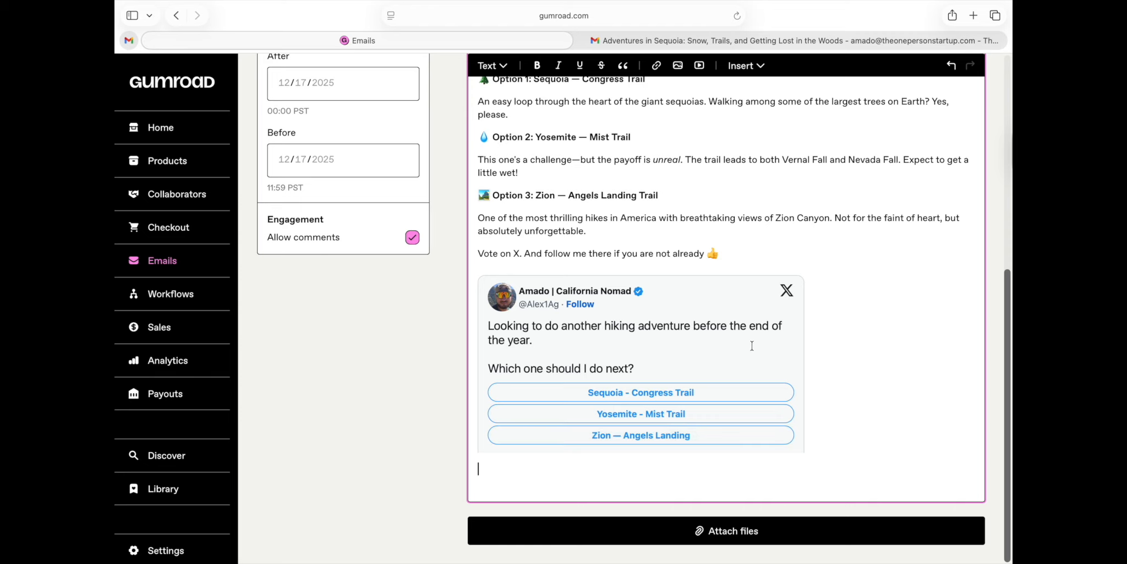
left_click(743, 71)
left_click(759, 140)
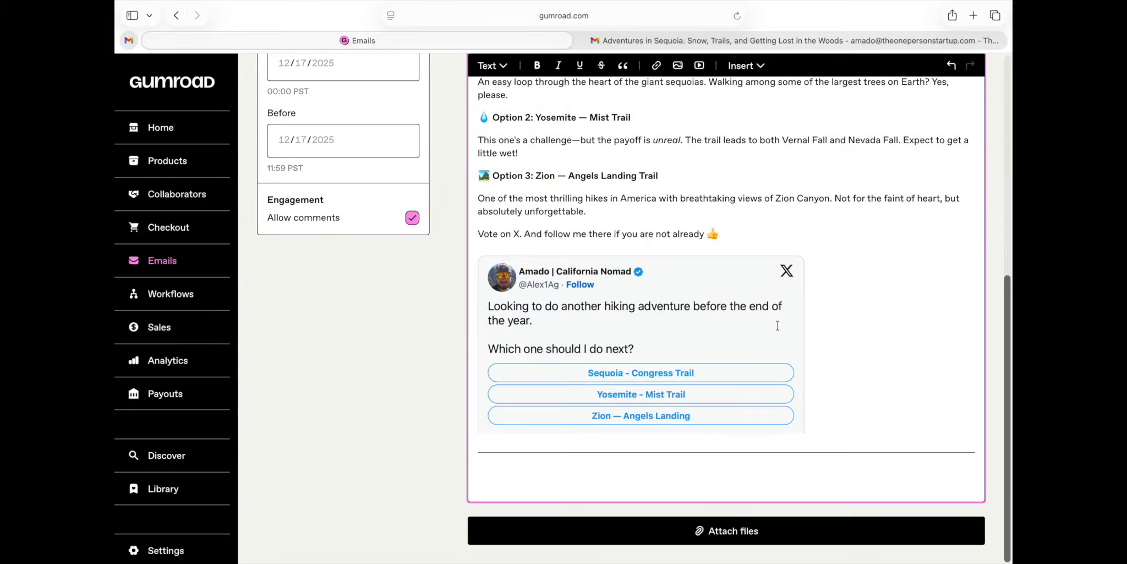
key("super+v")
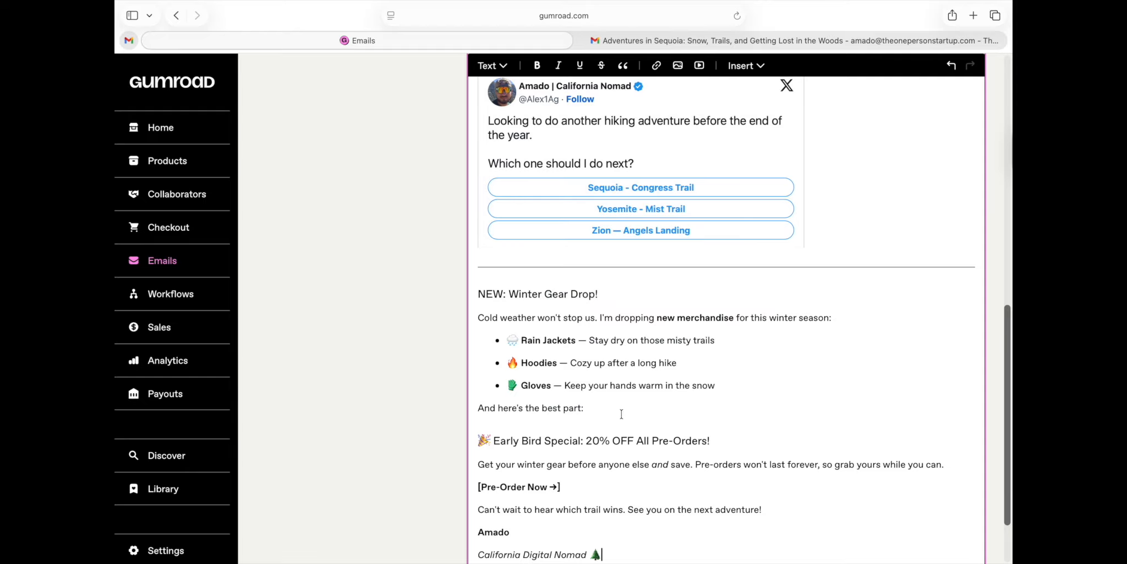
scroll(692, 399, "down", 3)
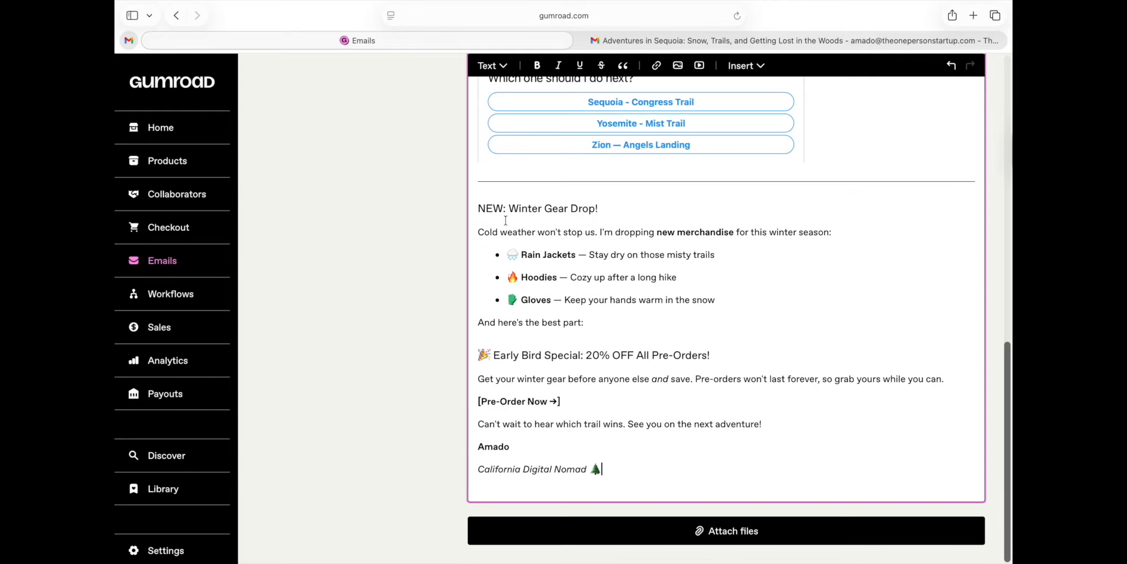
- Format the "NEW: Winter Gear Drop!" heading as a Title and make it bold
left_click(493, 208)
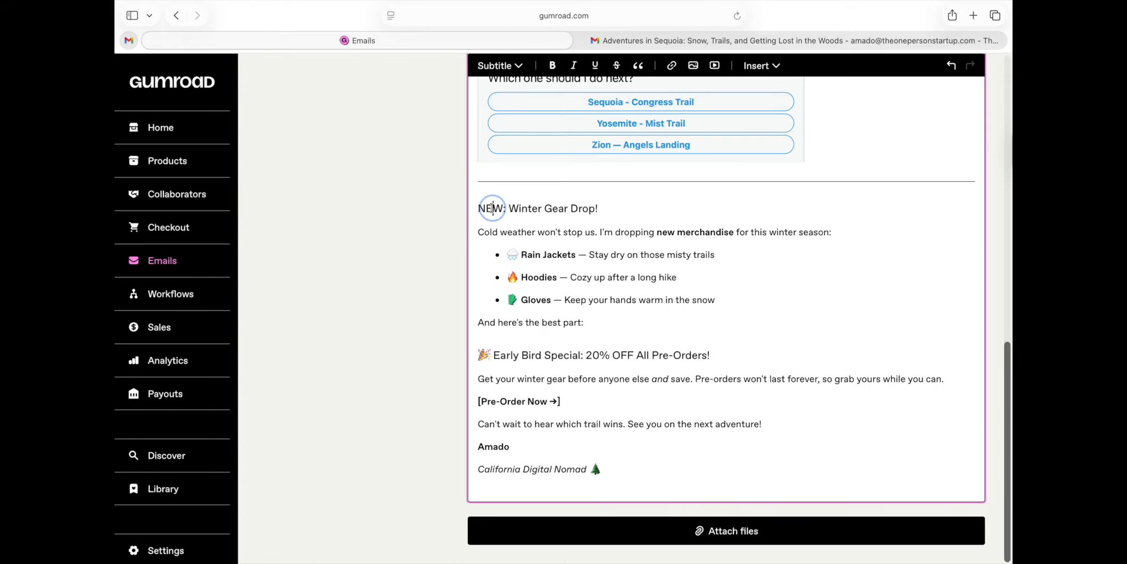
left_click(512, 67)
left_click(510, 139)
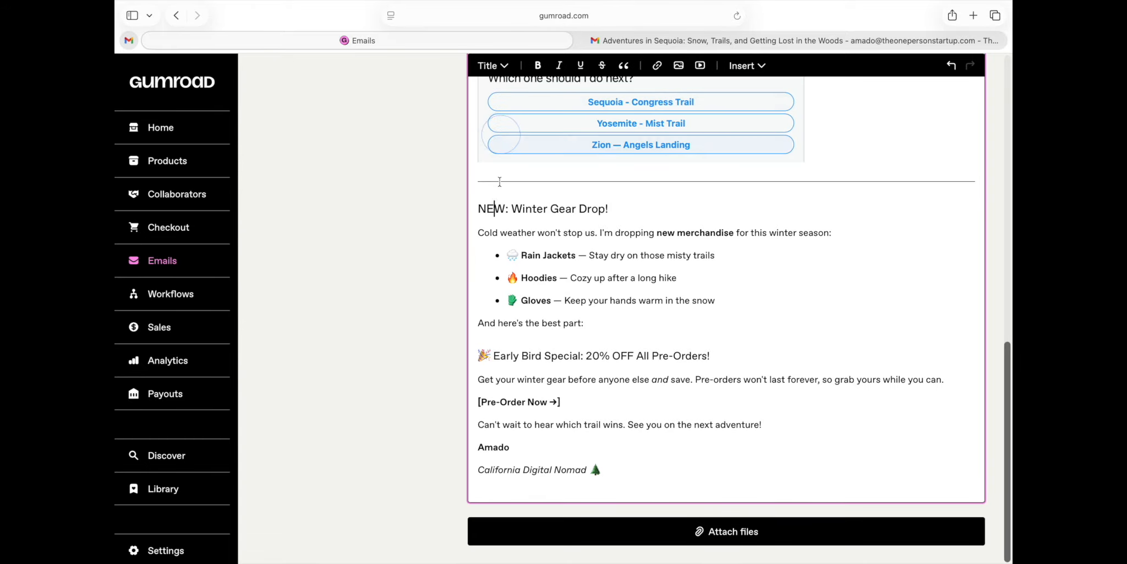
left_click_drag(478, 207, 676, 208)
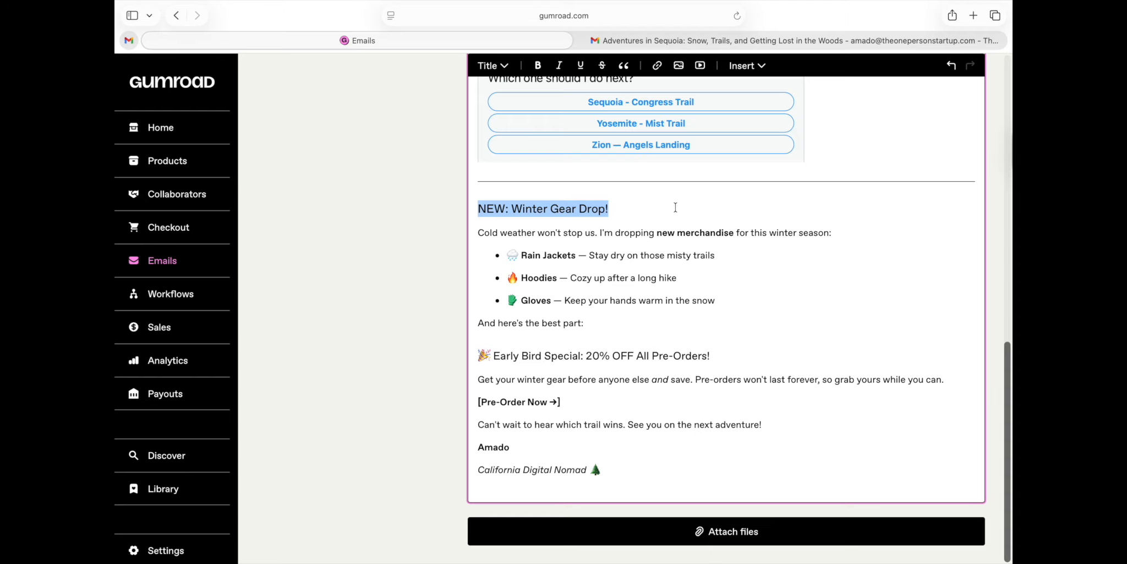
key("super+b")
left_click(678, 254)
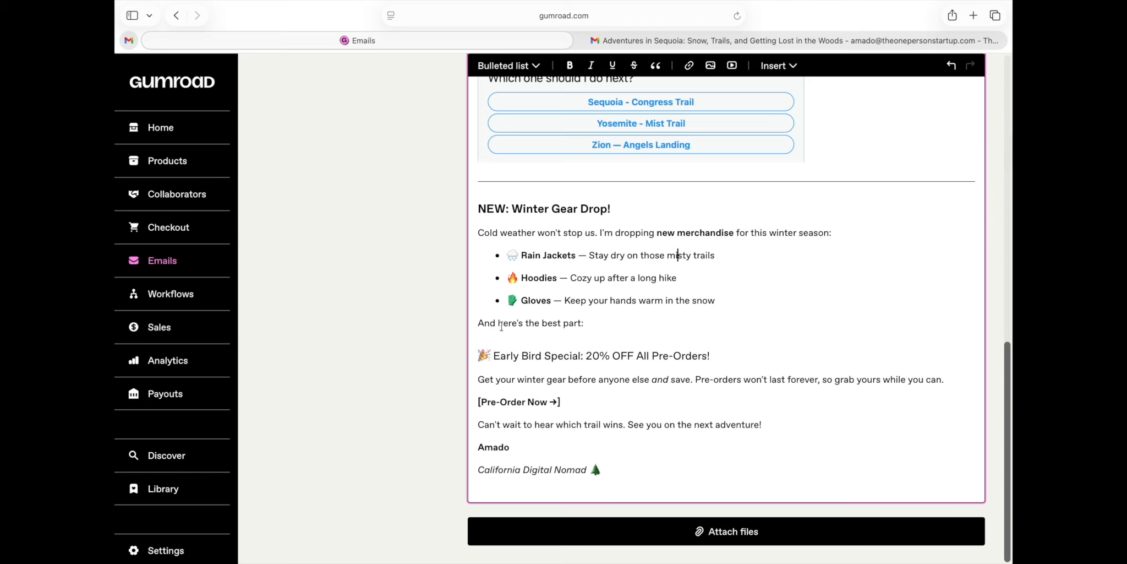
- Insert an empty line between the merchandise bullet list and "And here's the best part:"
left_click(478, 325)
key("Return")
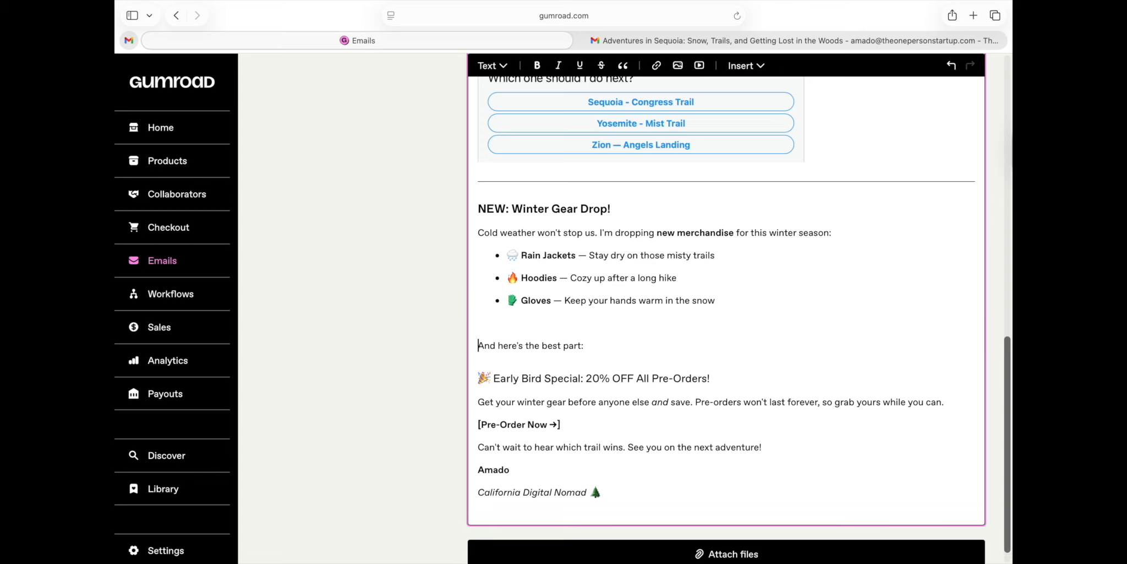
scroll(561, 359, "down", 1)
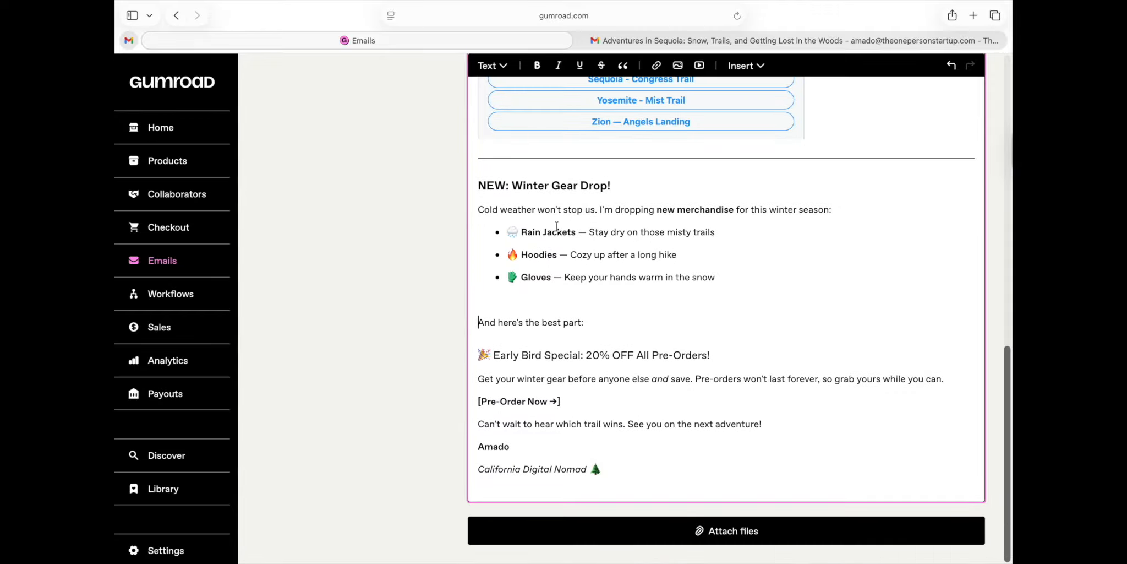